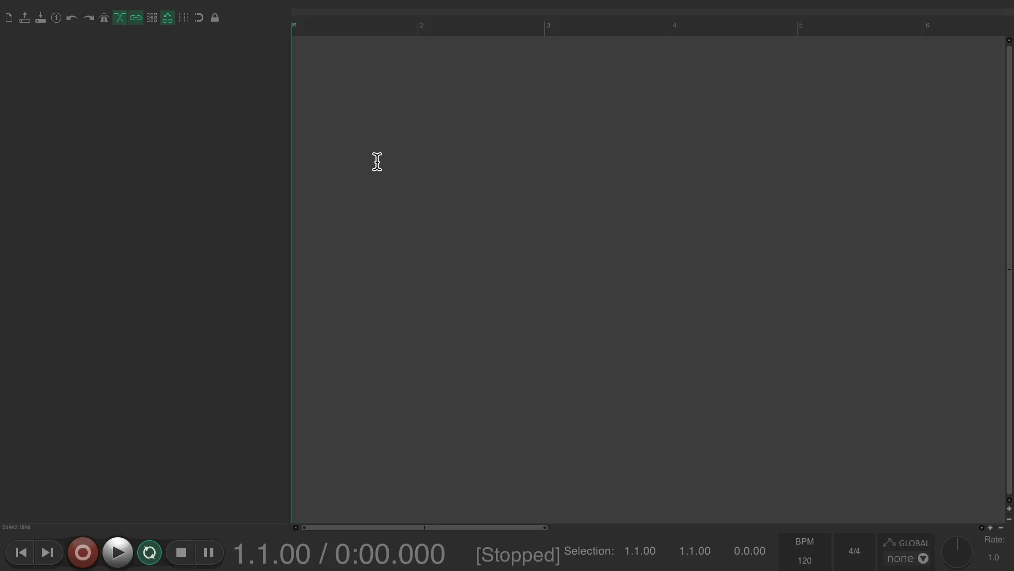
# Step: Add two empty tracks to the project
pyautogui.doubleClick(204, 127)
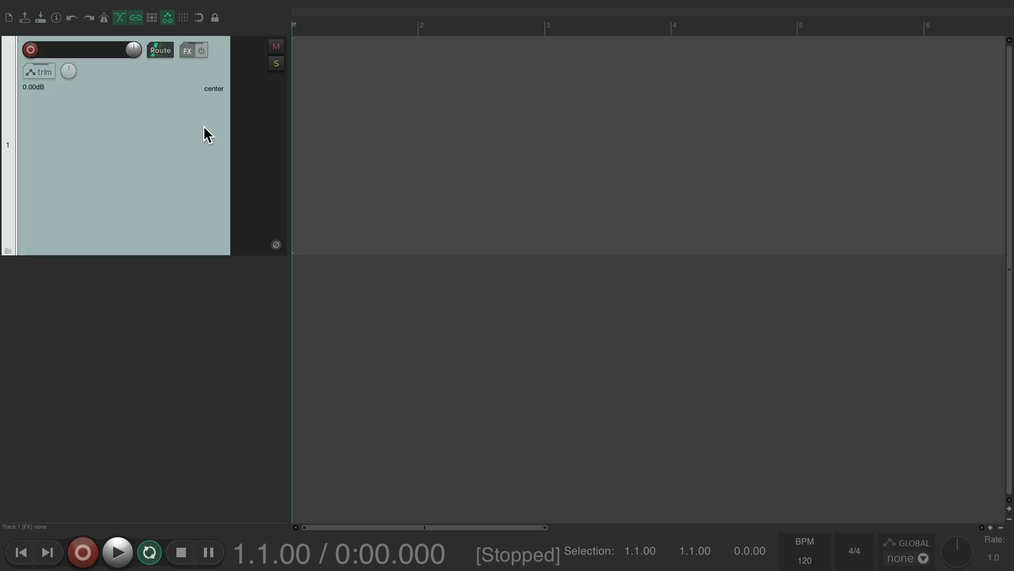
pyautogui.doubleClick(191, 305)
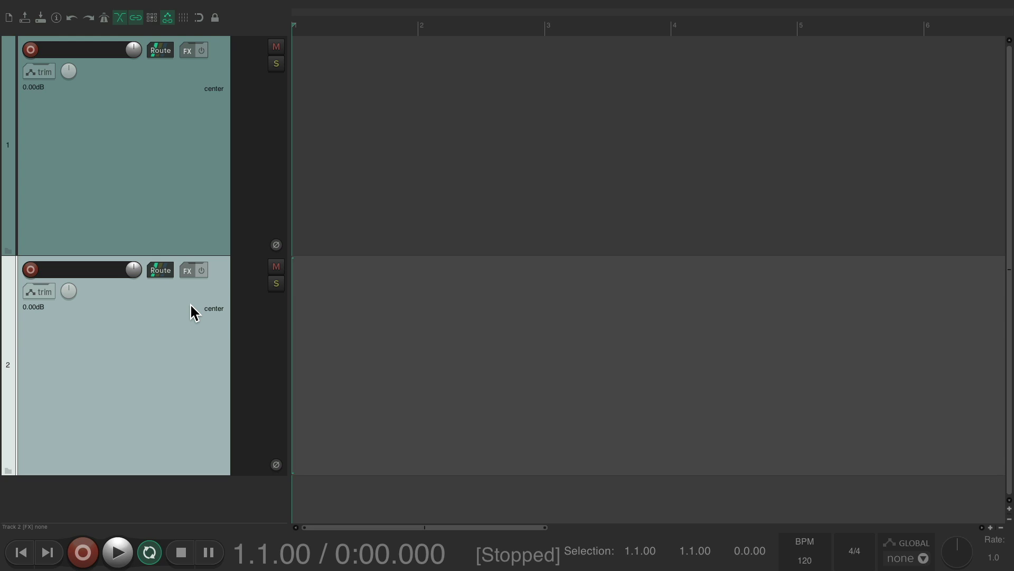
pyautogui.keyDown('ctrl'); pyautogui.click(191, 306); pyautogui.keyUp('ctrl')
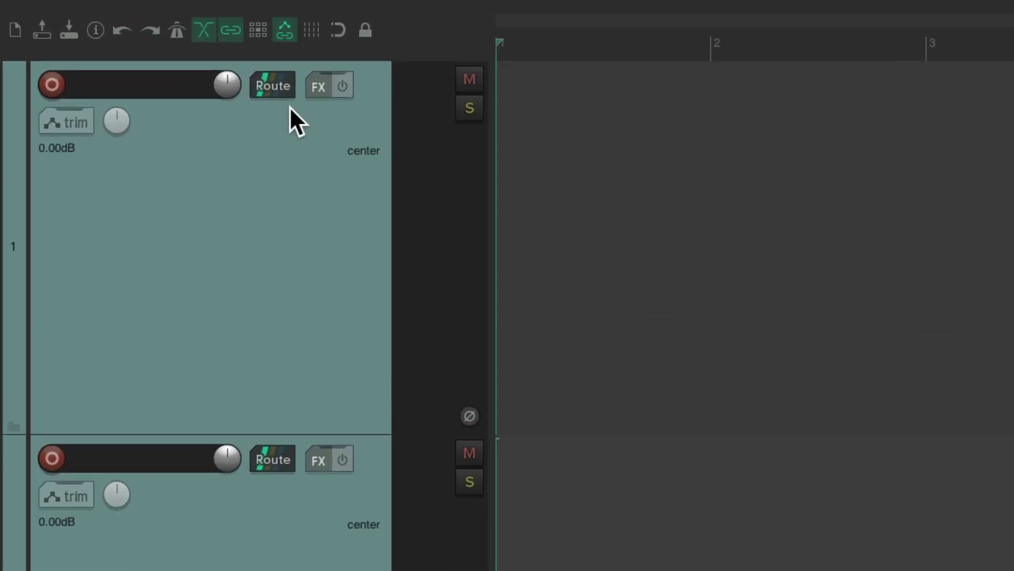
# Step: Examine the available track channel counts in track 1's routing settings, leaving the setting unchanged
pyautogui.click(286, 95)
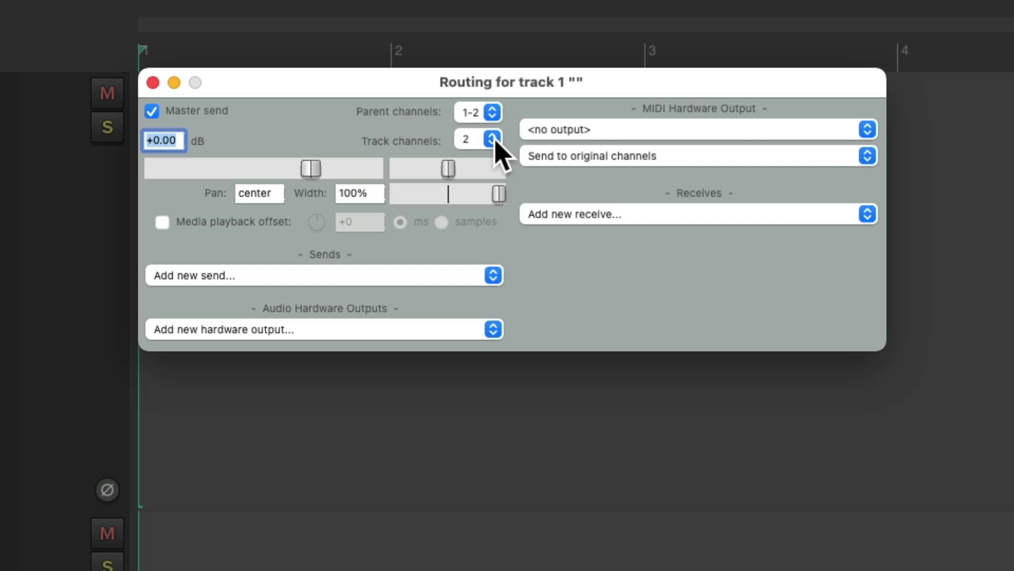
pyautogui.click(492, 139)
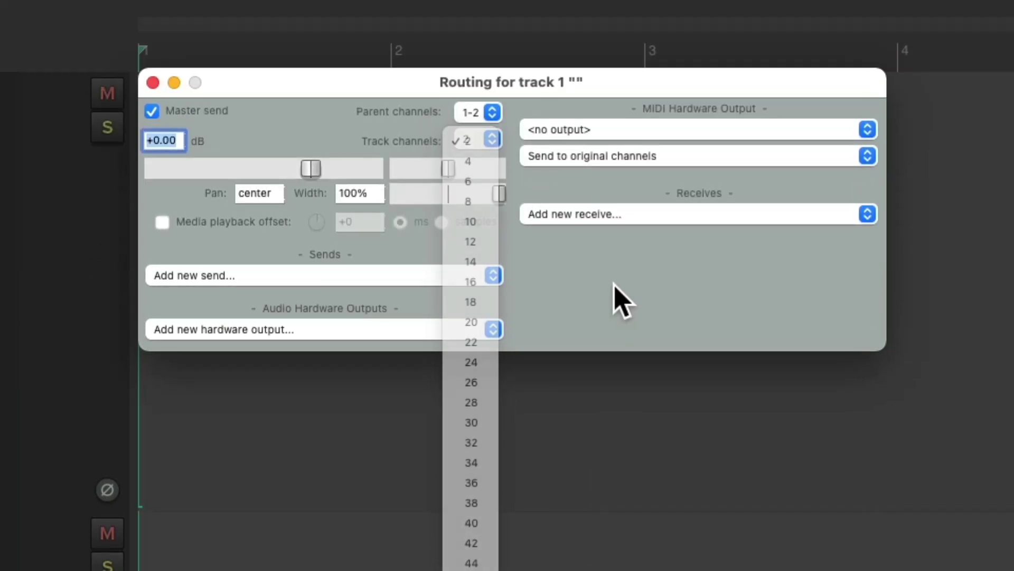
pyautogui.click(614, 34)
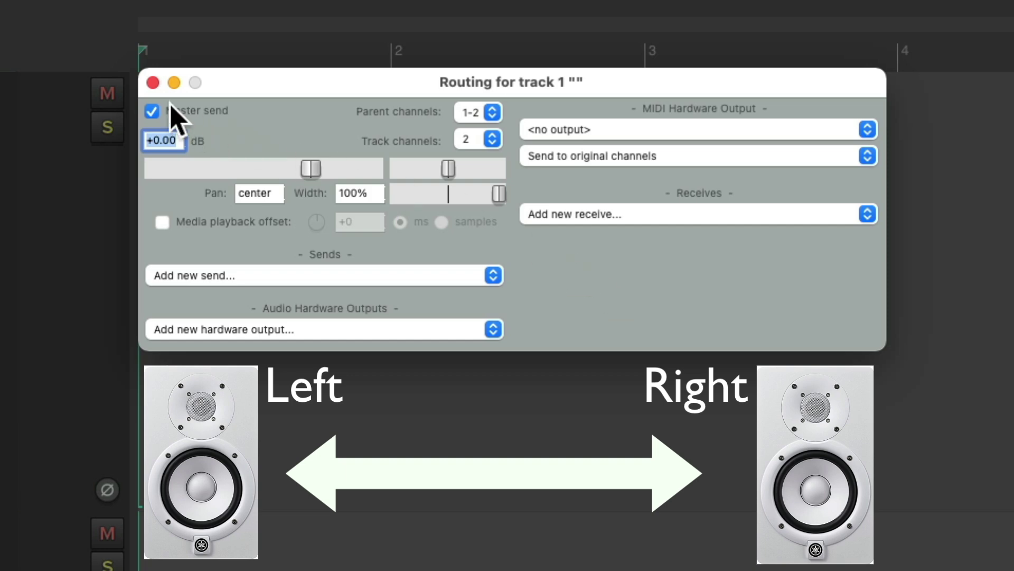
pyautogui.click(153, 82)
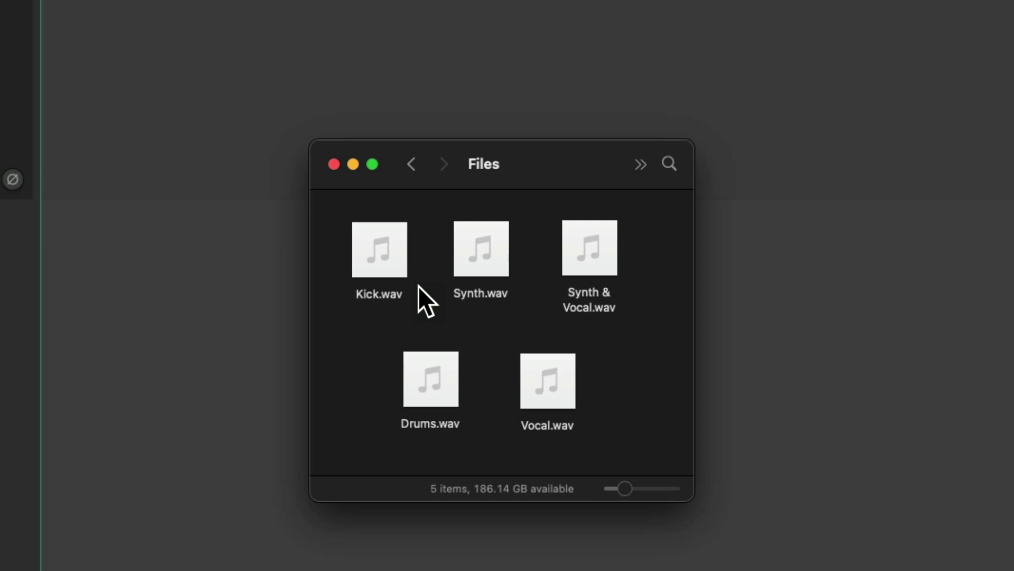
# Step: Import Kick.wav at the project start on track 1 and play it back to compare its meters
pyautogui.moveTo(404, 276)
pyautogui.moveTo(398, 274); pyautogui.dragTo(372, 153)
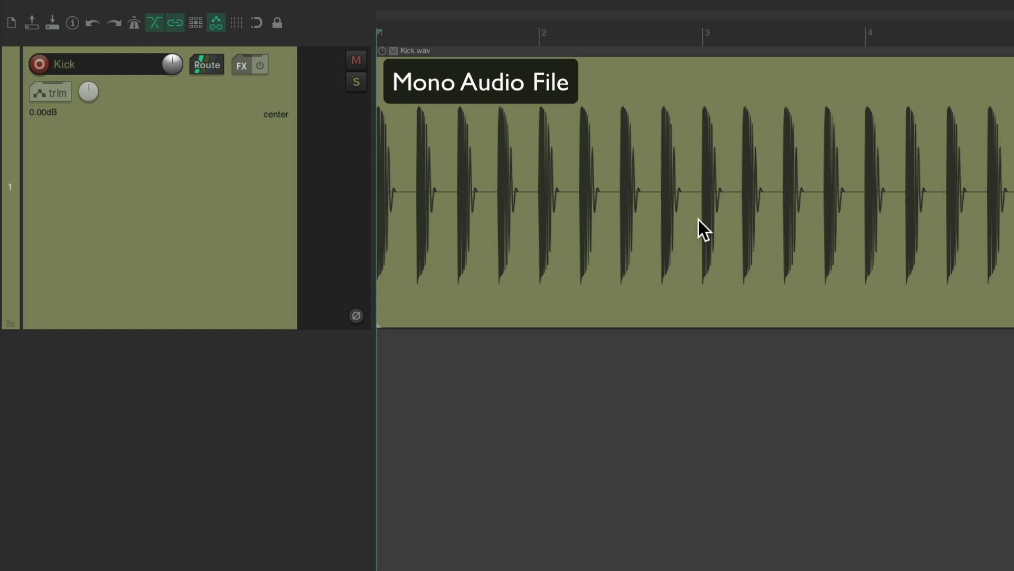
pyautogui.press('space')
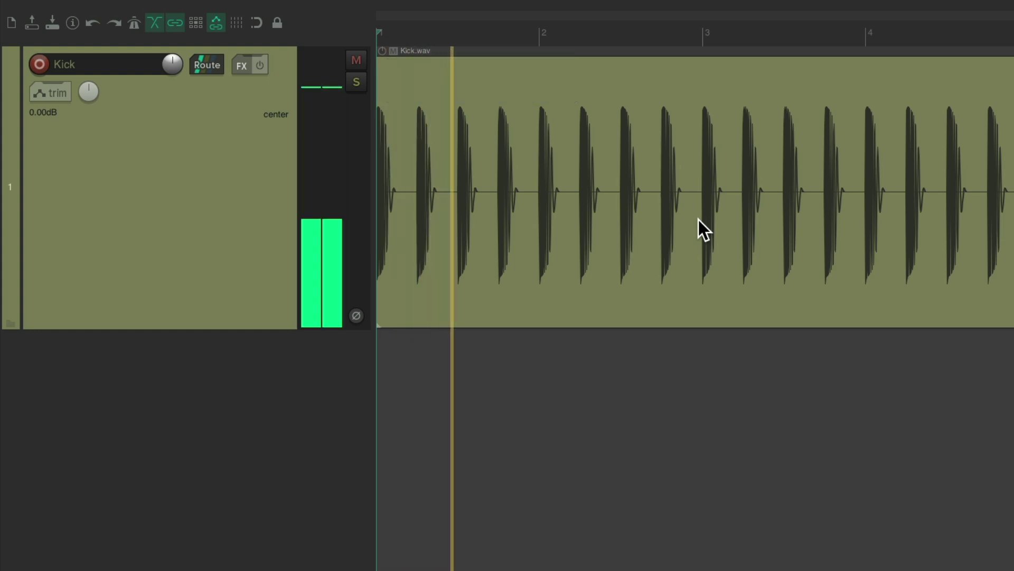
pyautogui.press('space')
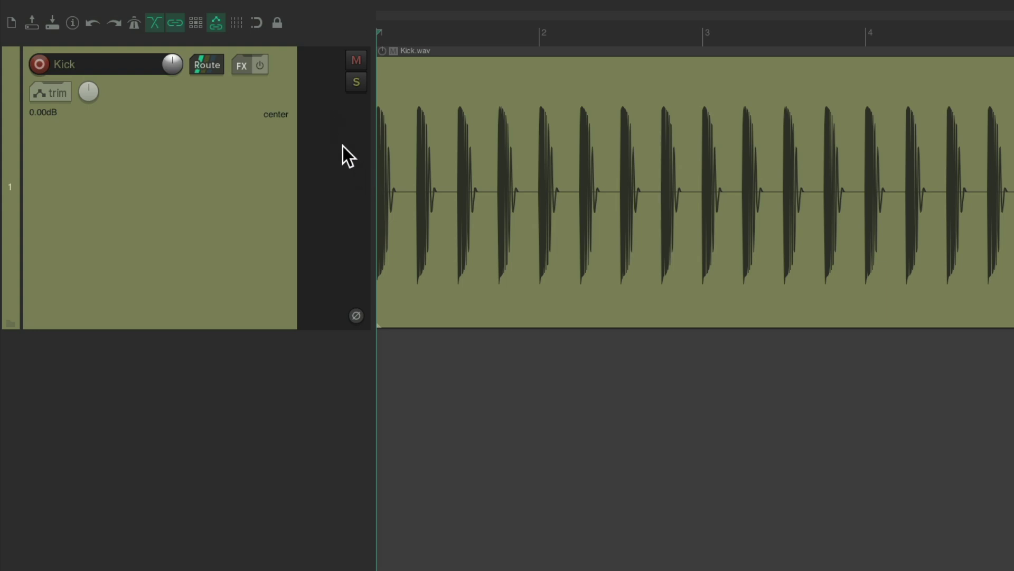
pyautogui.press('space')
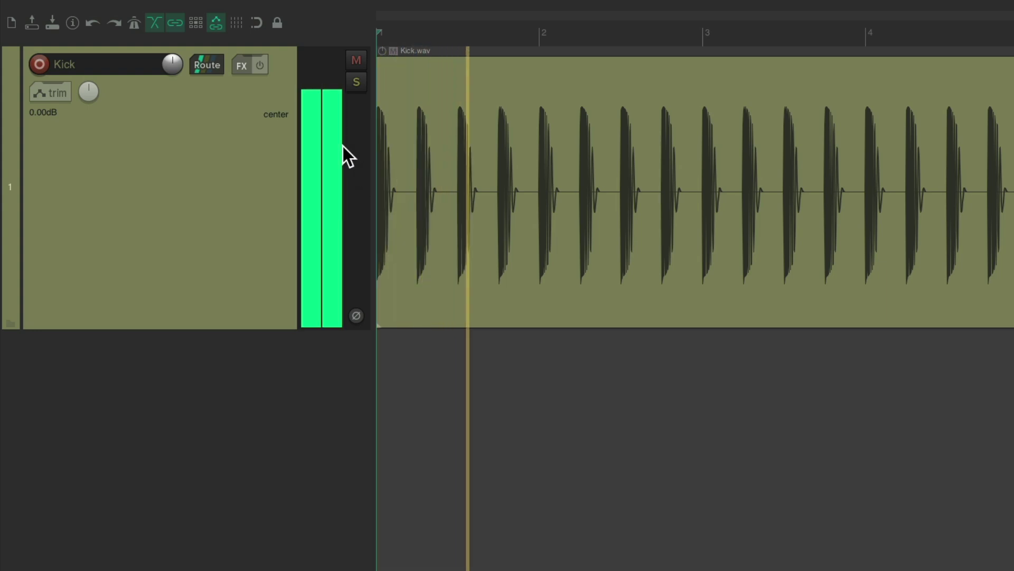
pyautogui.press('space')
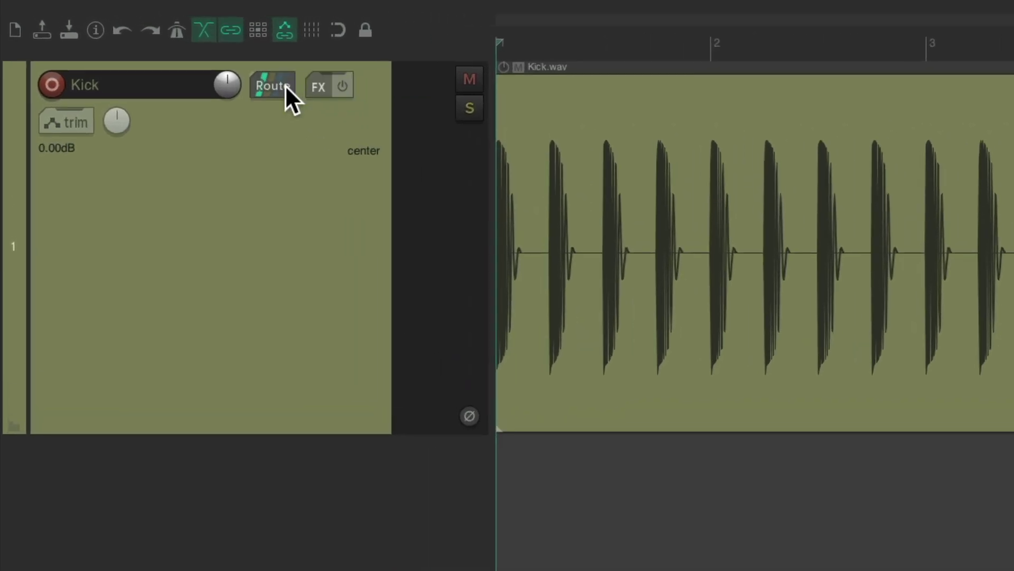
# Step: Check the track channel count in the Kick track's routing settings
pyautogui.click(206, 64)
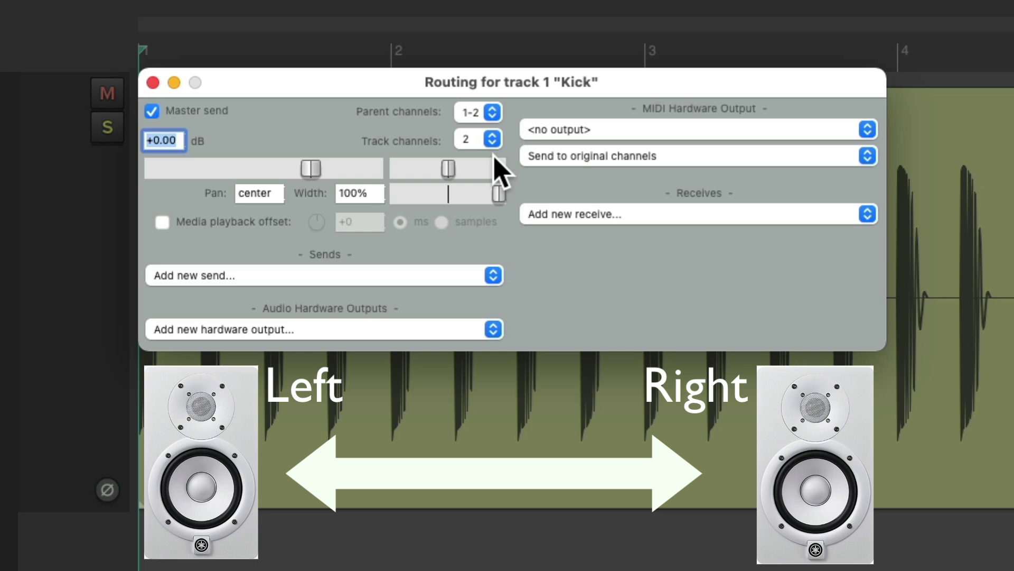
pyautogui.click(152, 82)
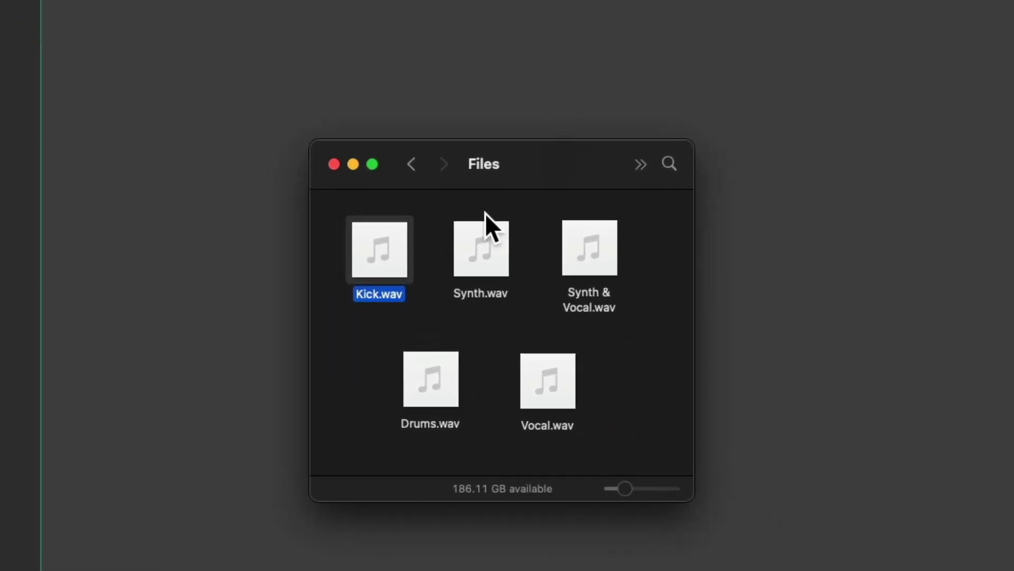
# Step: Import Synth.wav at the project start as track 1 and play it back
pyautogui.moveTo(464, 233); pyautogui.dragTo(280, 154)
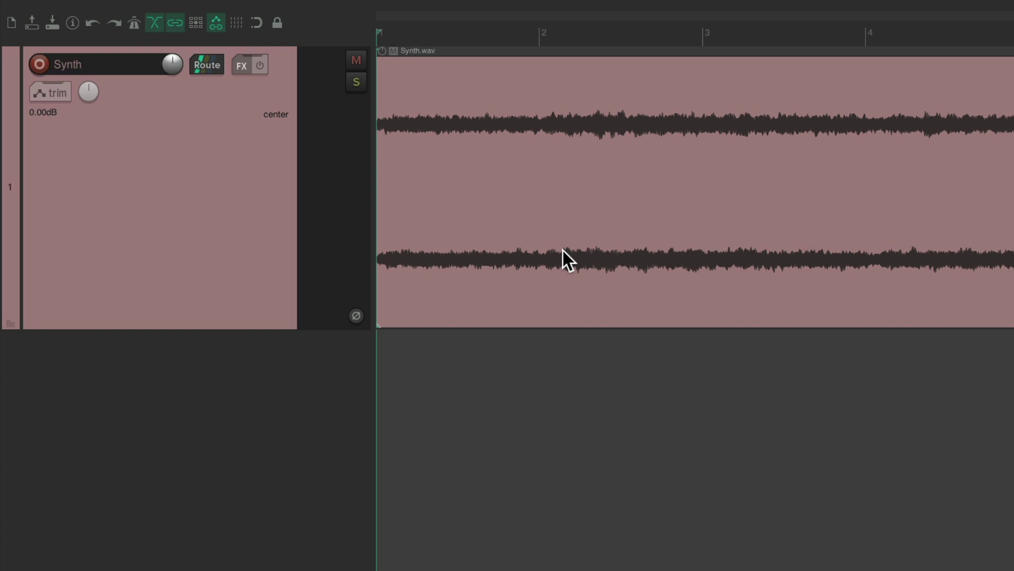
pyautogui.press('space')
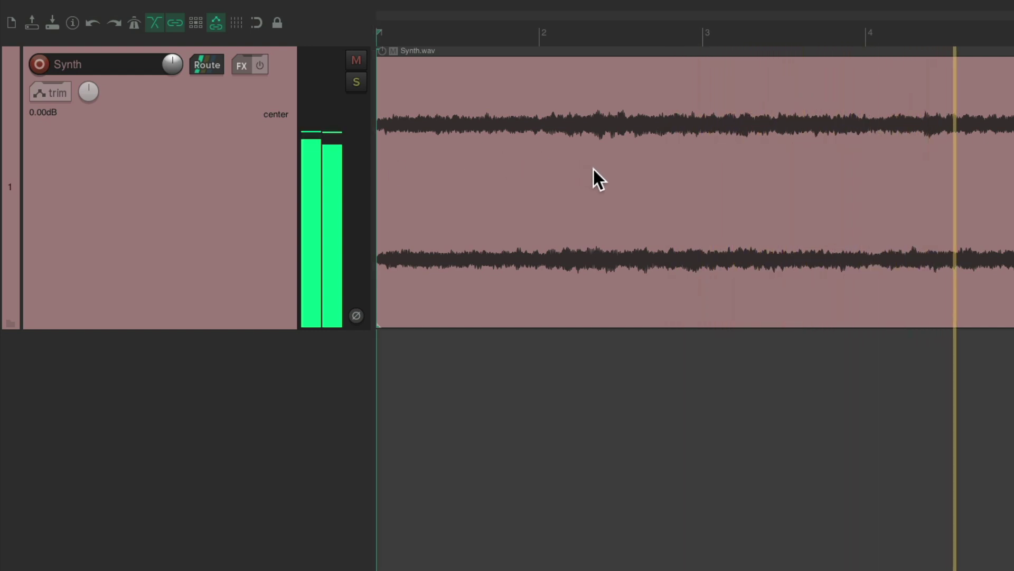
pyautogui.press('space')
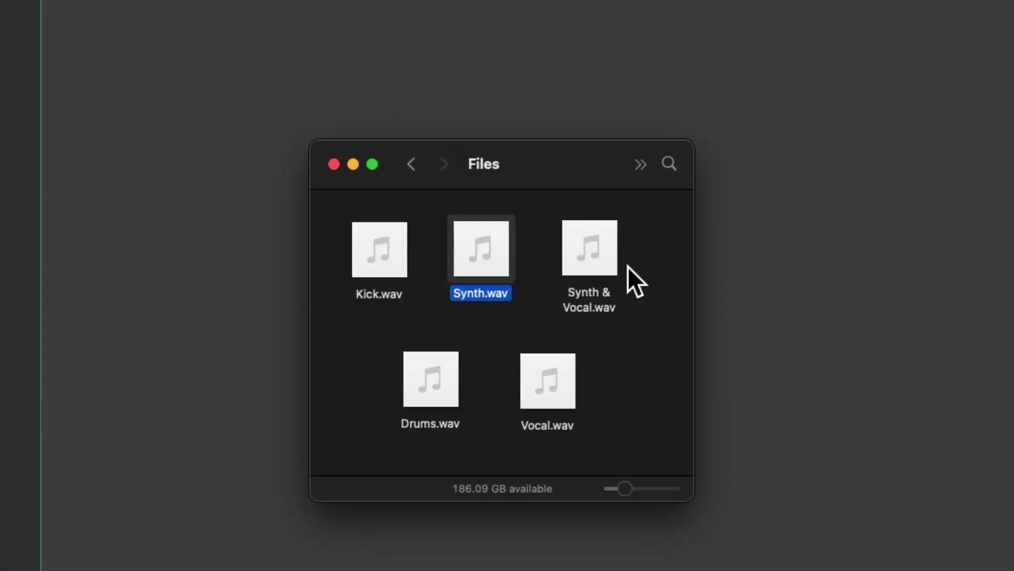
# Step: Import Synth & Vocal.wav at the project start as track 1
pyautogui.moveTo(587, 233); pyautogui.dragTo(477, 53)
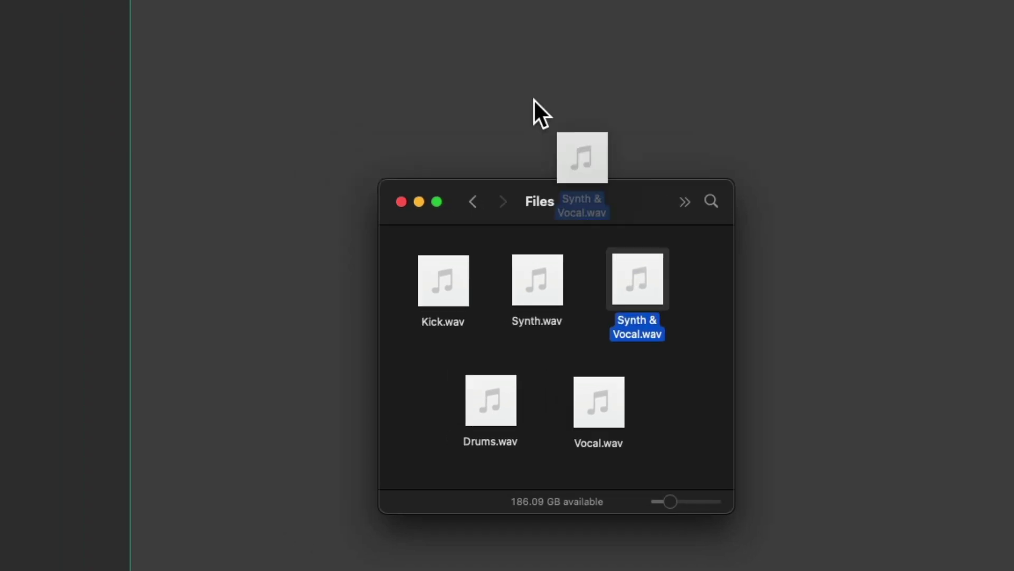
pyautogui.moveTo(533, 100); pyautogui.dragTo(233, 160)
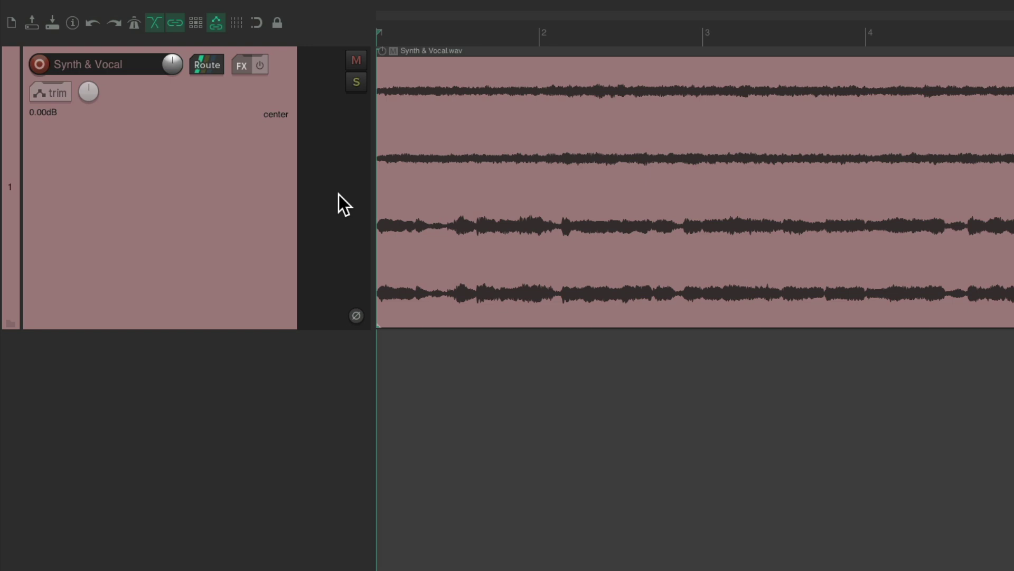
# Step: Check the Synth & Vocal track's channel count in its routing settings and audition the track
pyautogui.click(206, 64)
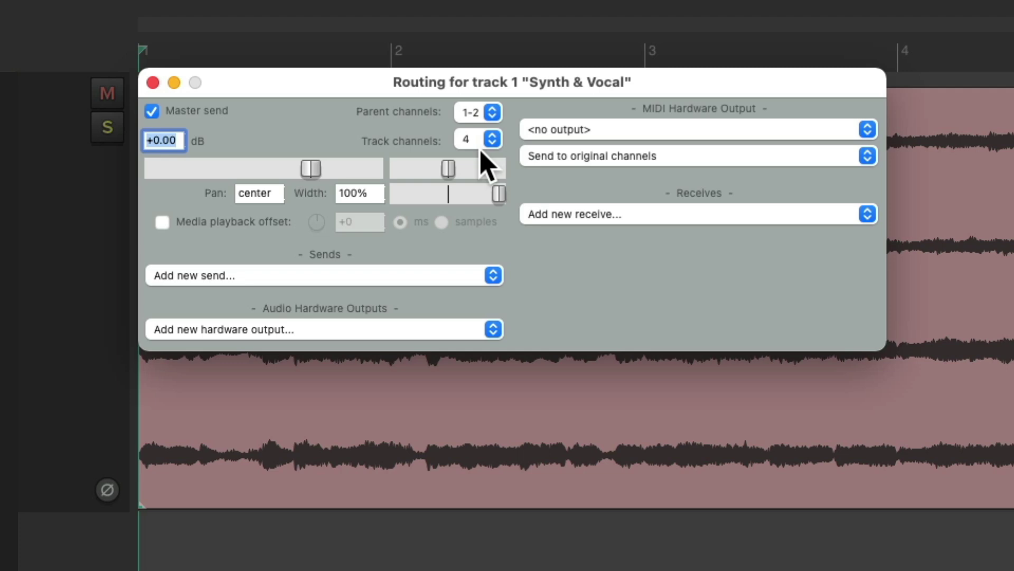
pyautogui.click(153, 82)
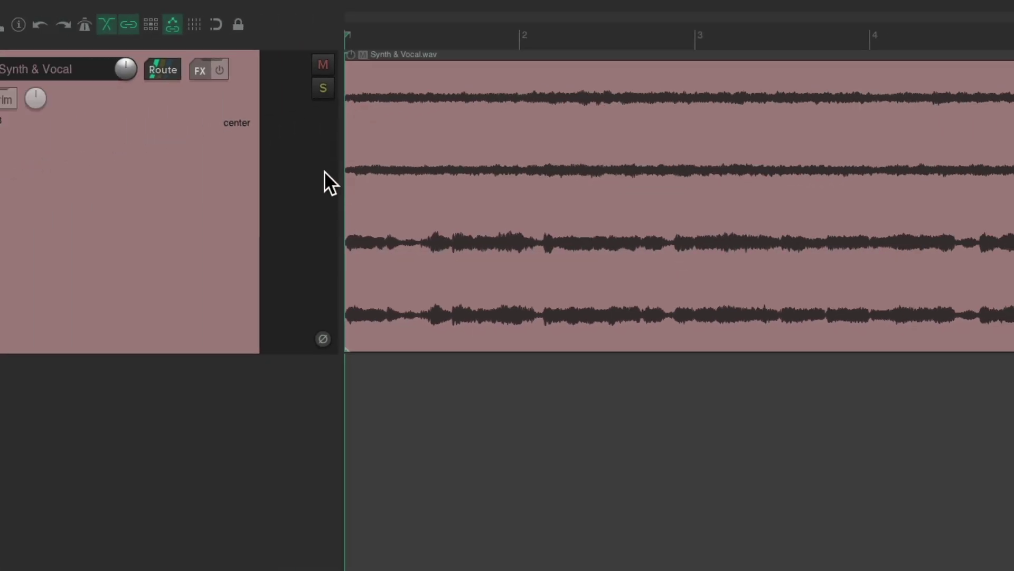
pyautogui.press('space')
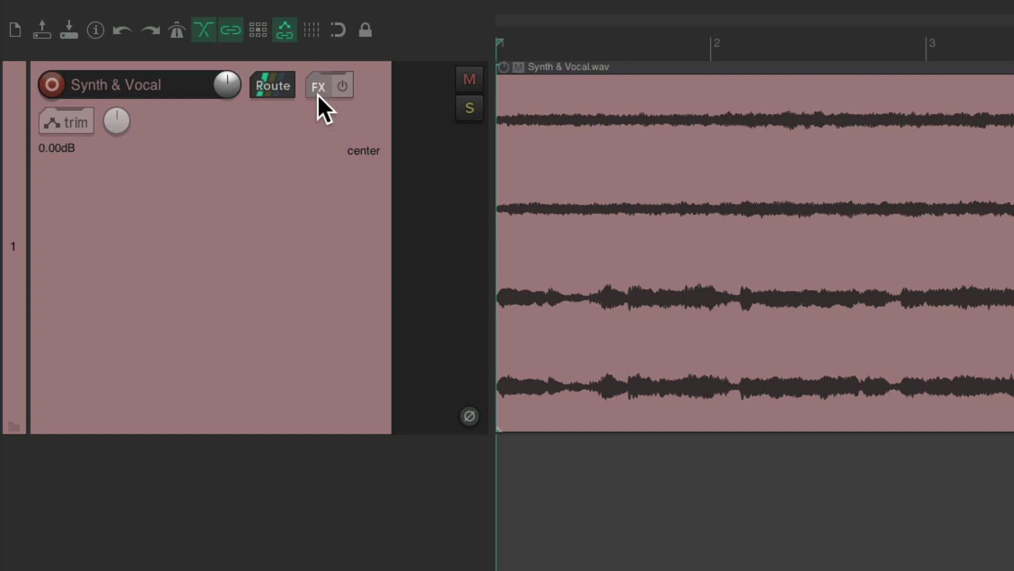
# Step: Add JS: Channel Mapper-Downmixer (Cockos) to the Synth & Vocal track and audition the default channel mapping
pyautogui.click(318, 94)
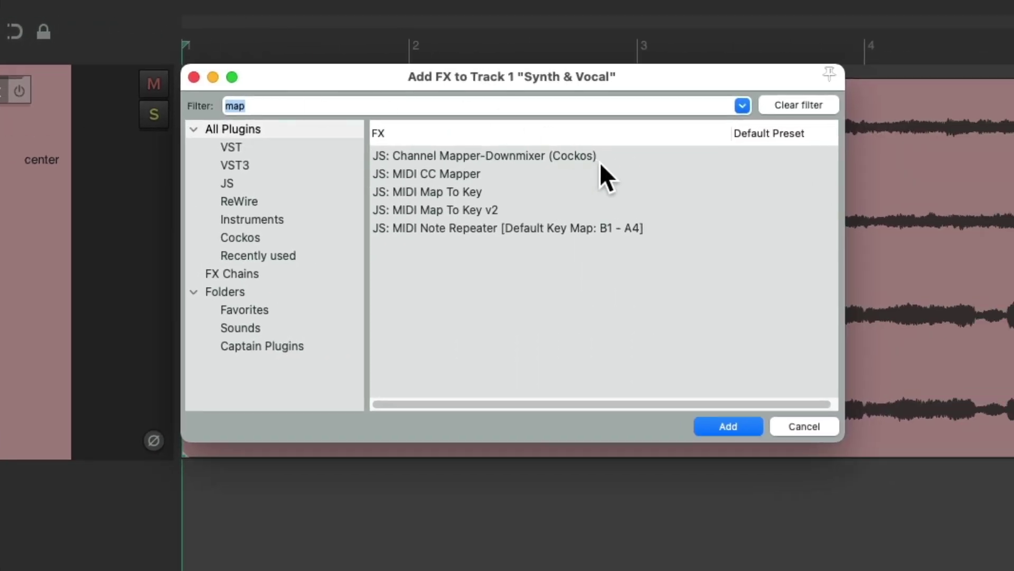
pyautogui.click(521, 160)
pyautogui.doubleClick(522, 160)
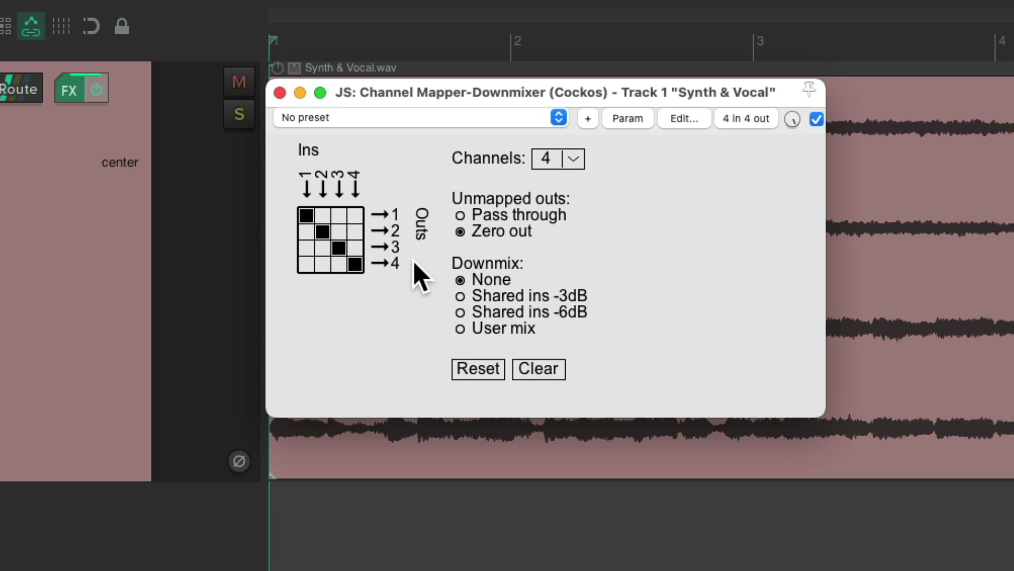
pyautogui.press('space')
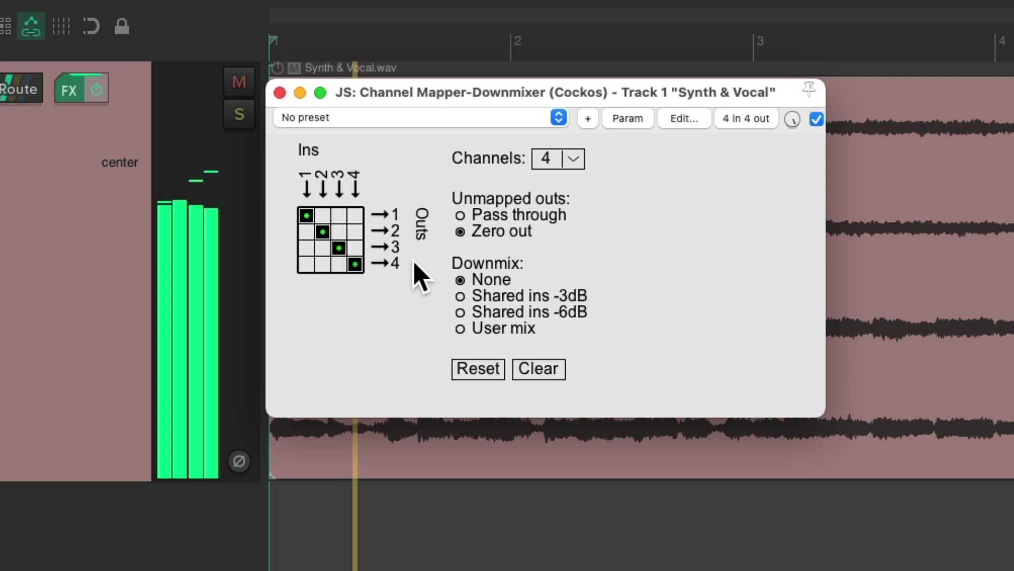
pyautogui.press('space')
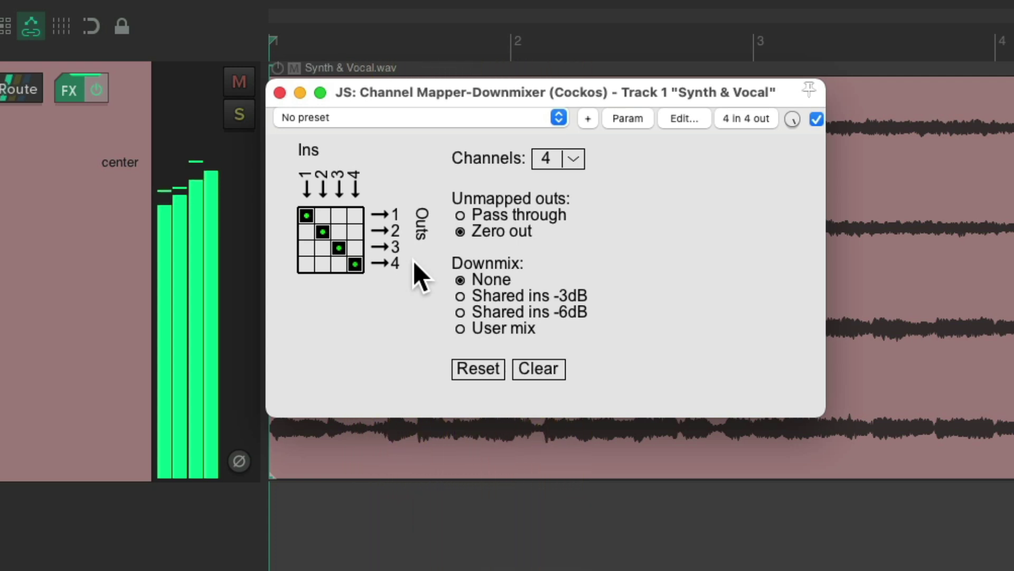
# Step: Reroute mapper input 3 from output 3 to output 1 and input 4 from output 4 to output 2, and audition the result
pyautogui.click(355, 264)
pyautogui.click(340, 246)
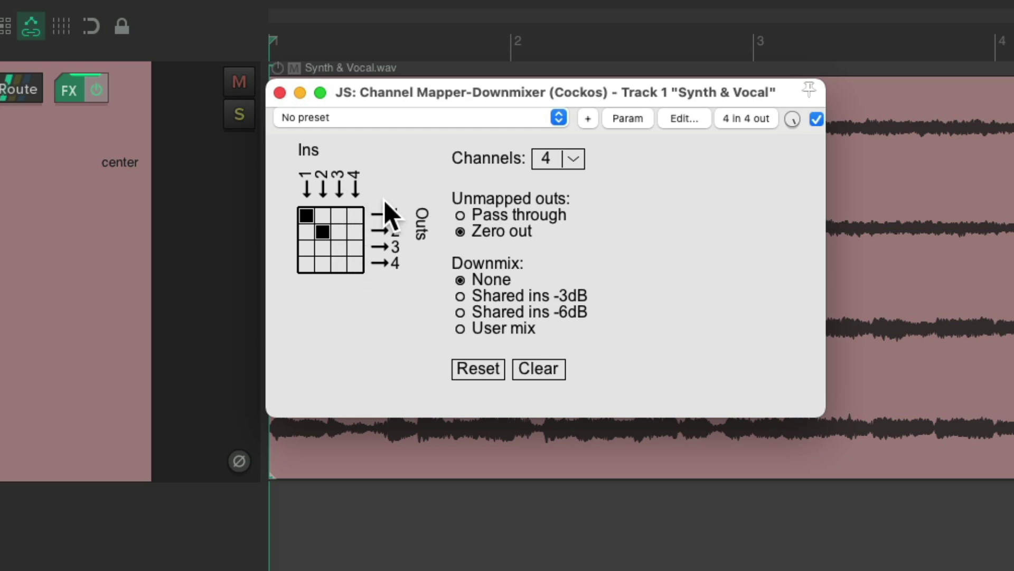
pyautogui.click(339, 215)
pyautogui.click(356, 231)
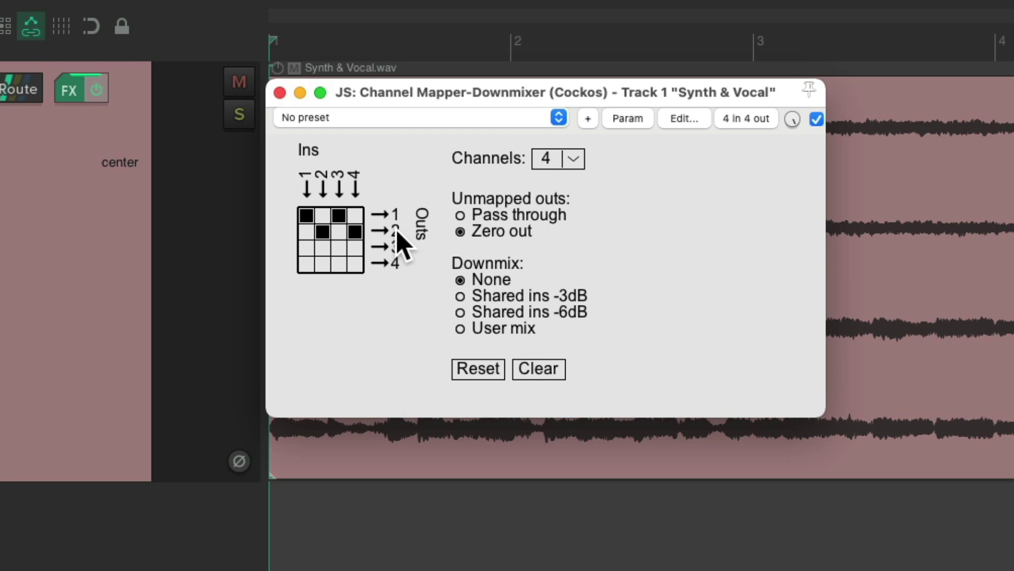
pyautogui.press('space')
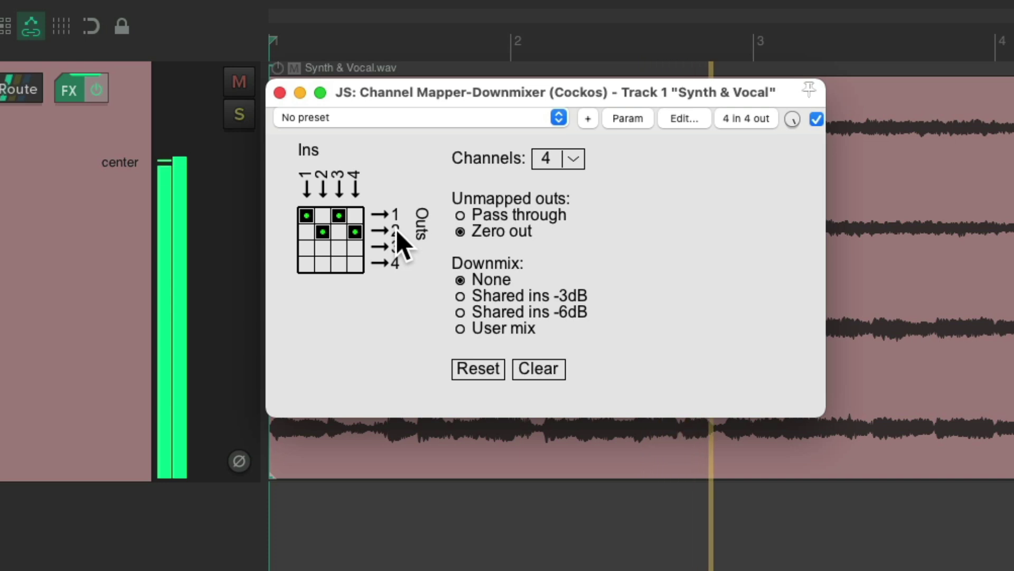
pyautogui.press('space')
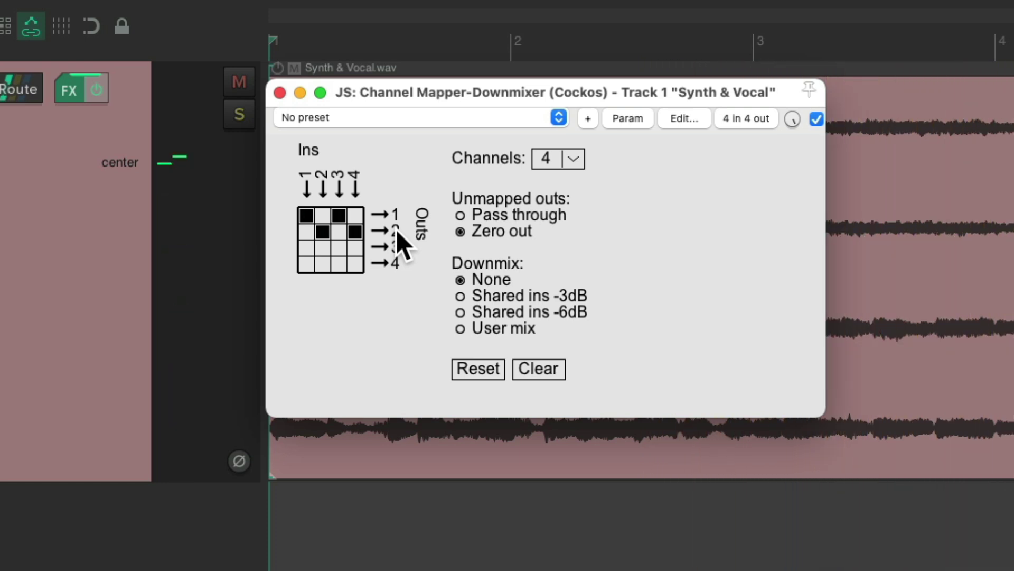
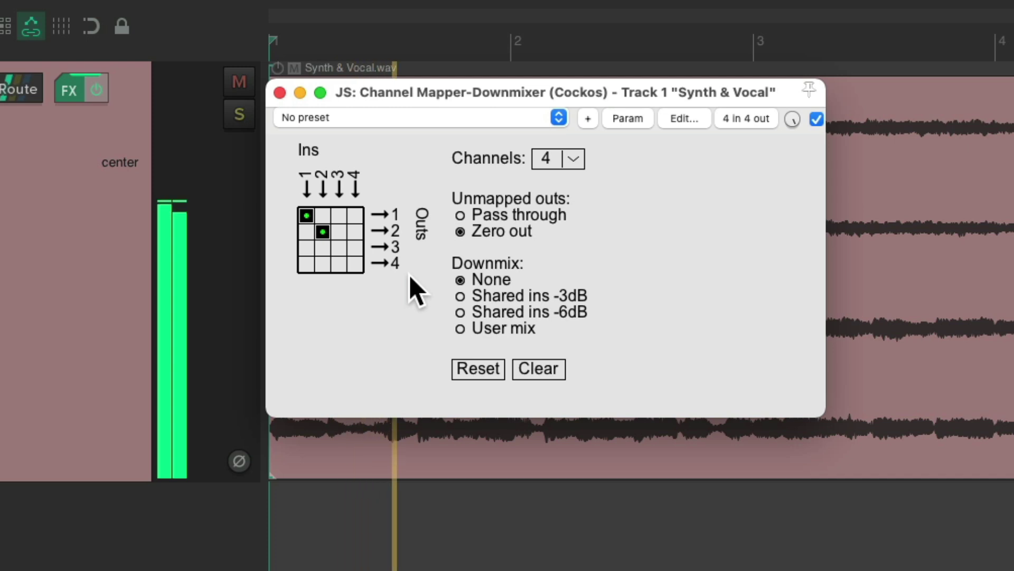
pyautogui.press('space')
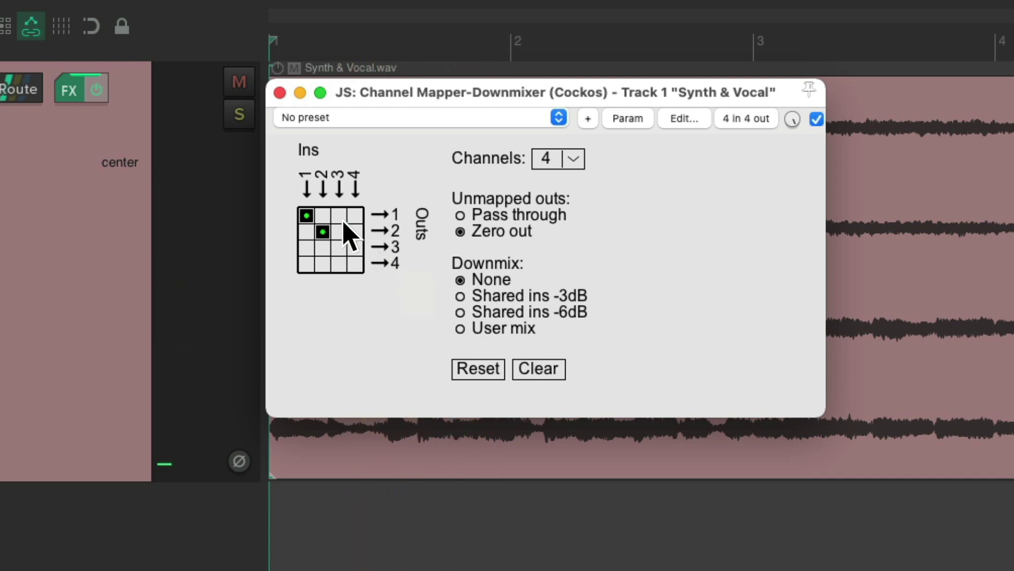
# Step: Map input 3 to output 1 and input 4 to output 2 again, play the mix back, and close the mapper
pyautogui.click(338, 215)
pyautogui.click(358, 232)
pyautogui.press('space')
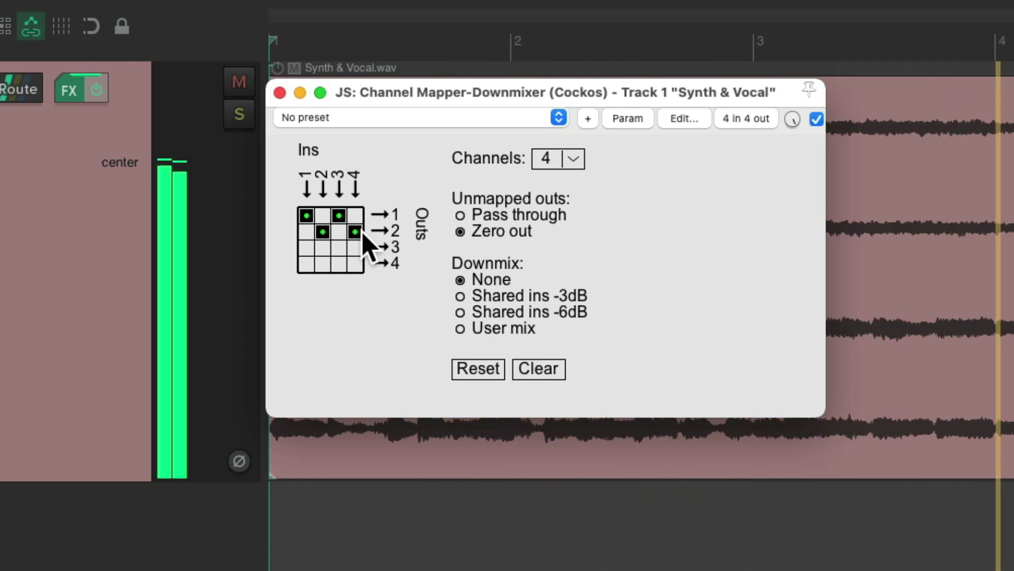
pyautogui.press('space')
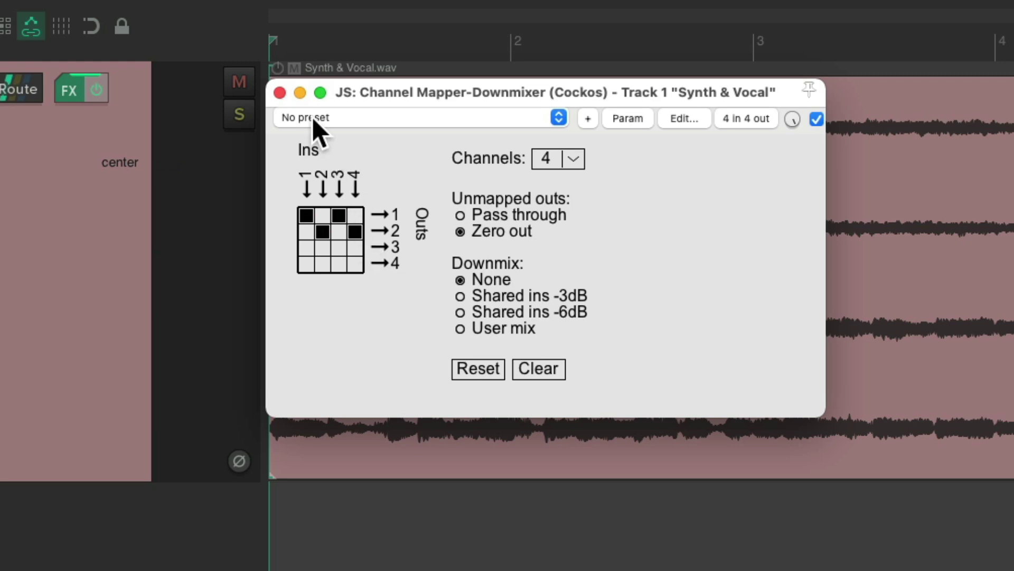
pyautogui.click(280, 93)
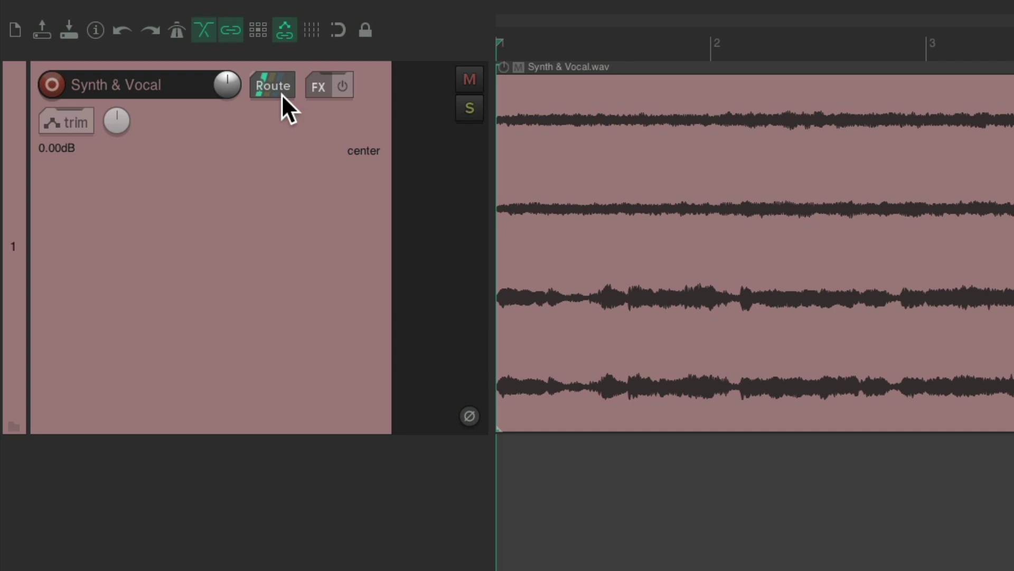
# Step: Turn off the Synth & Vocal track's master send, then play the track back with its routing settings closed
pyautogui.click(206, 64)
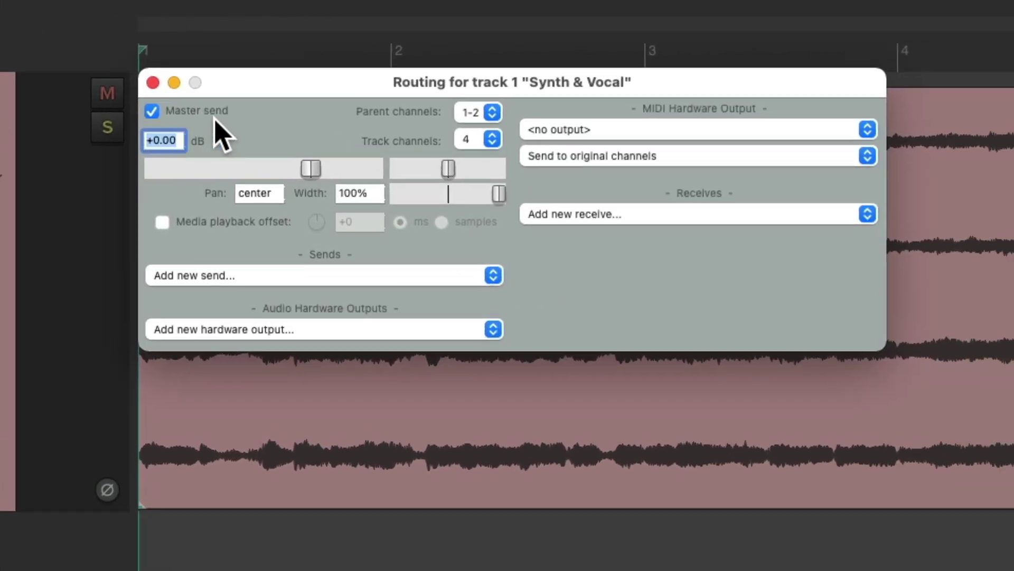
pyautogui.click(152, 112)
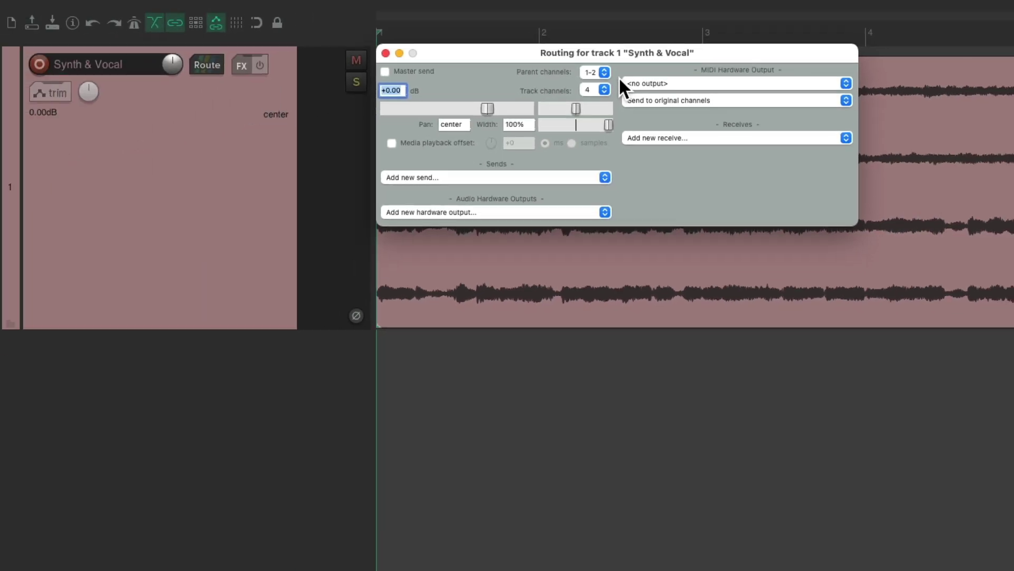
pyautogui.press('space')
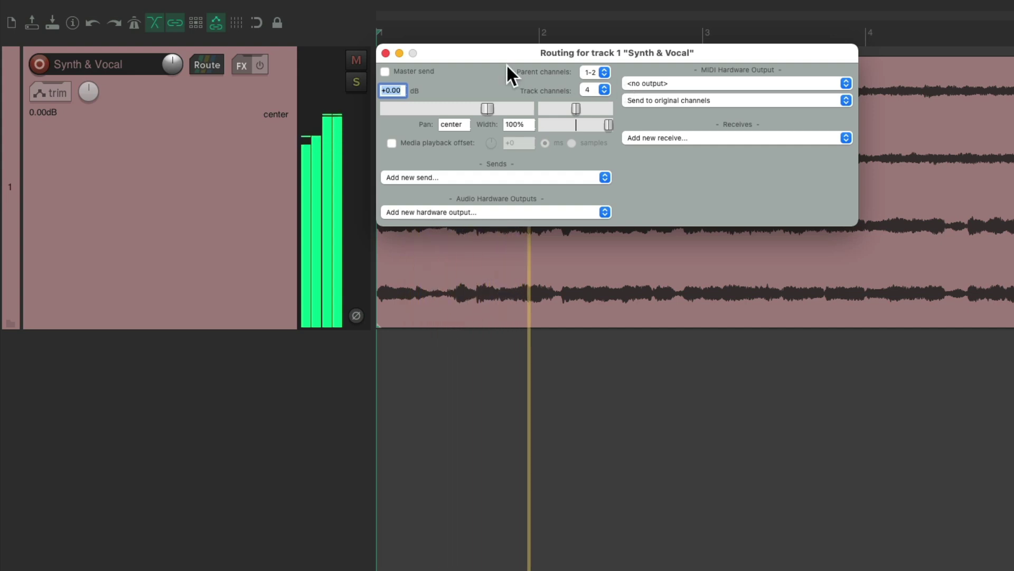
pyautogui.click(385, 53)
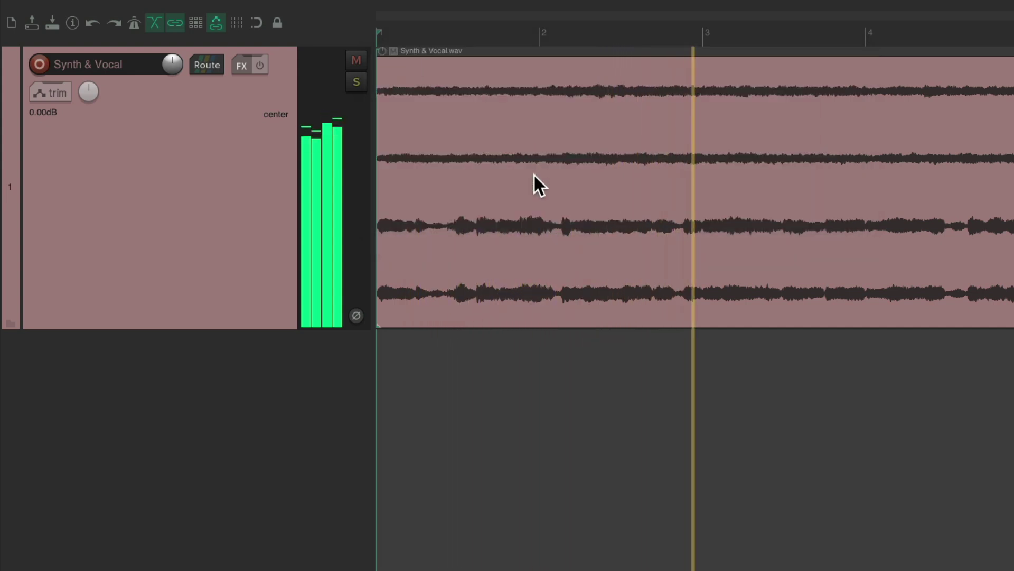
pyautogui.press('space')
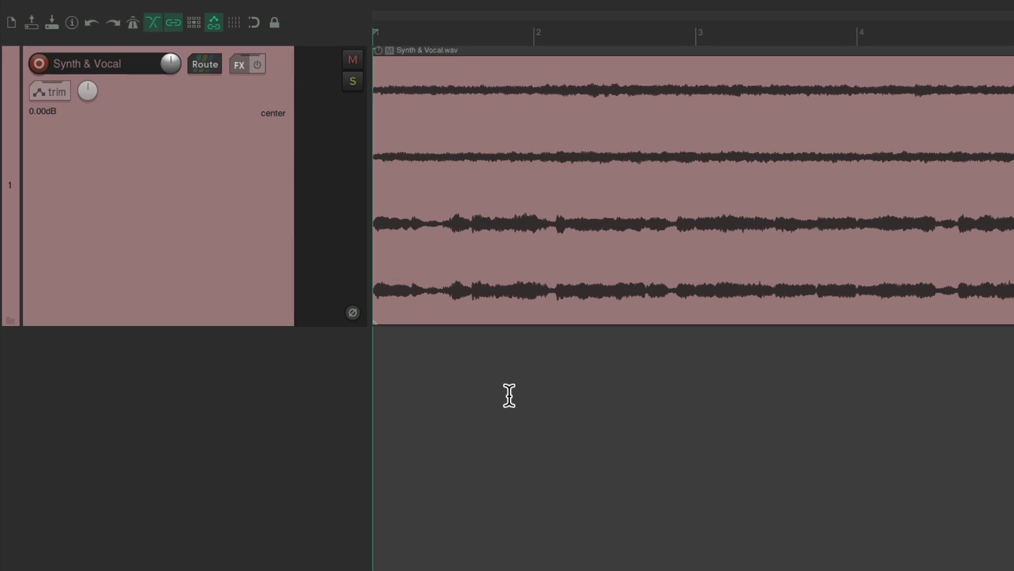
# Step: Add two new tracks below Synth & Vocal and name them Synth and Vocal
pyautogui.doubleClick(256, 313)
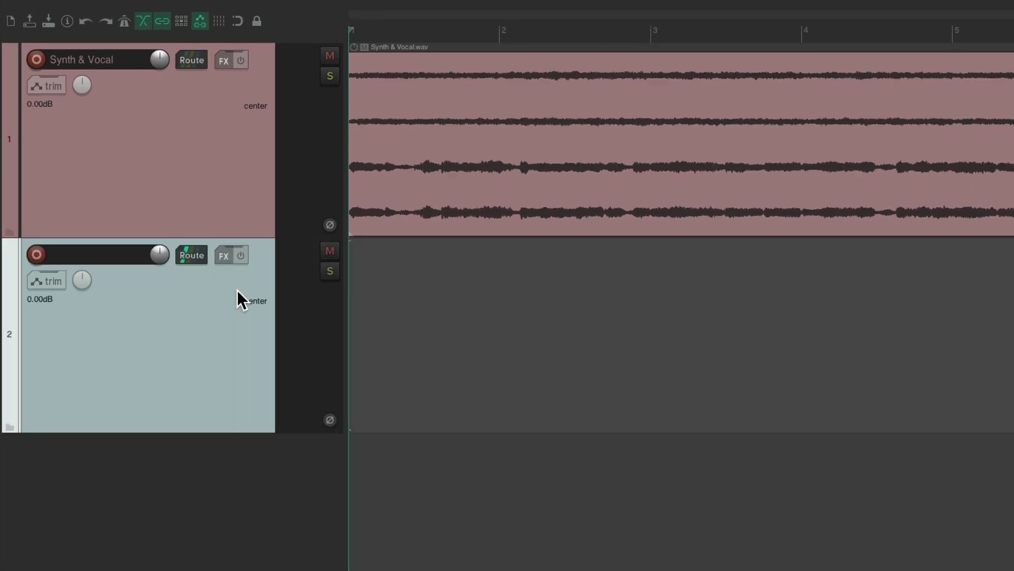
pyautogui.doubleClick(247, 475)
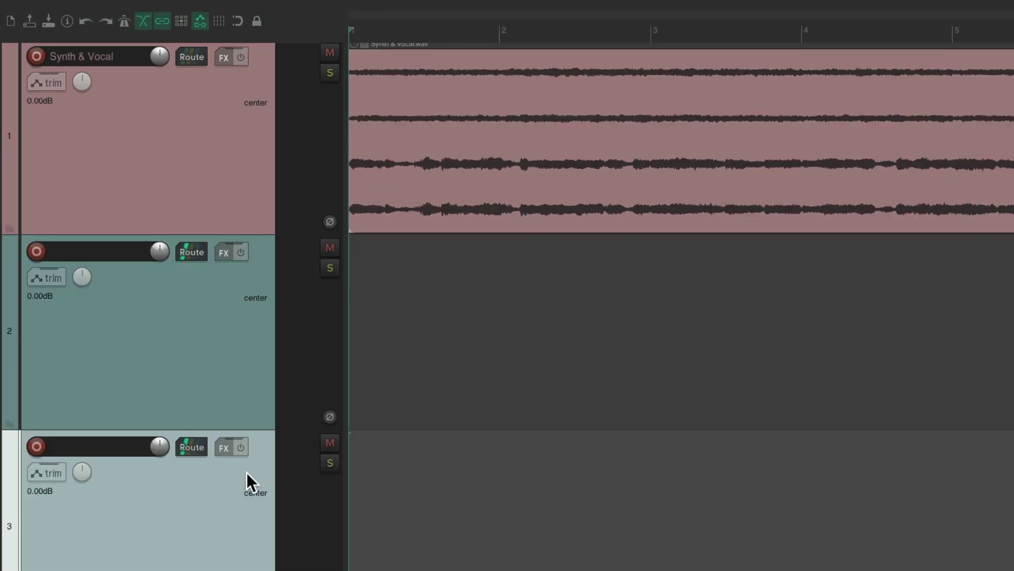
pyautogui.doubleClick(129, 233)
pyautogui.write('Synth')
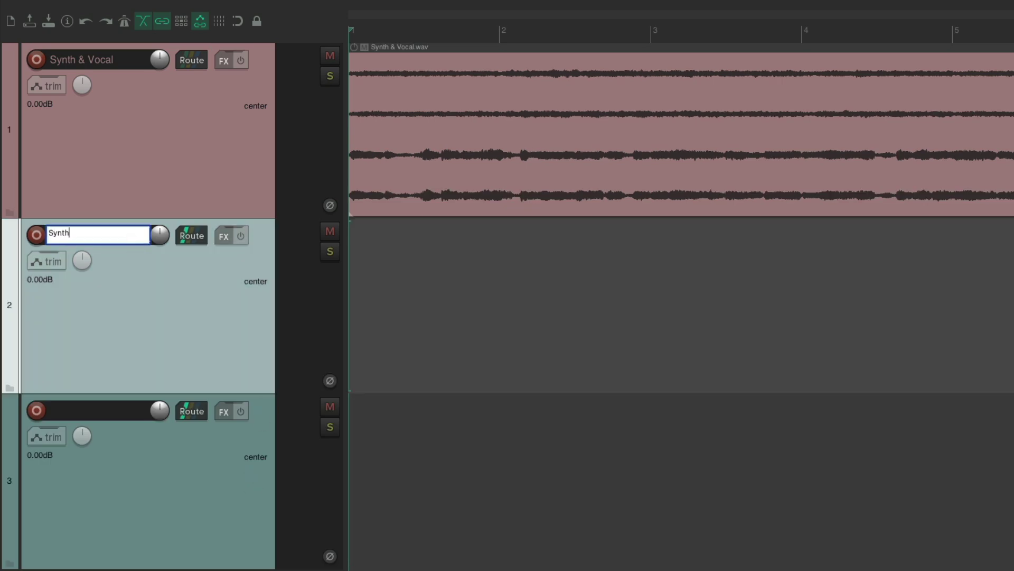
pyautogui.press('Tab')
pyautogui.write('Vocal')
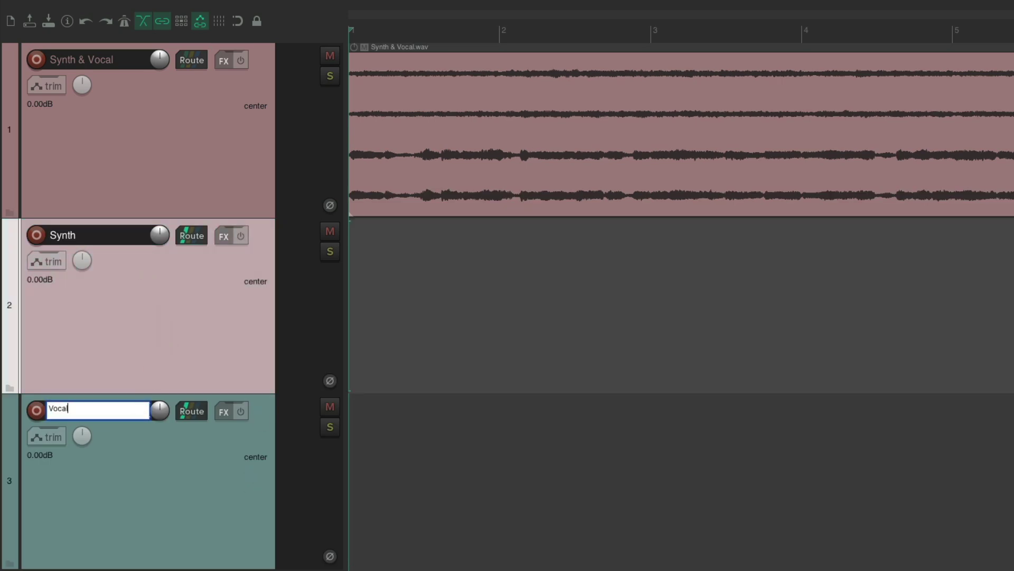
pyautogui.press('Return')
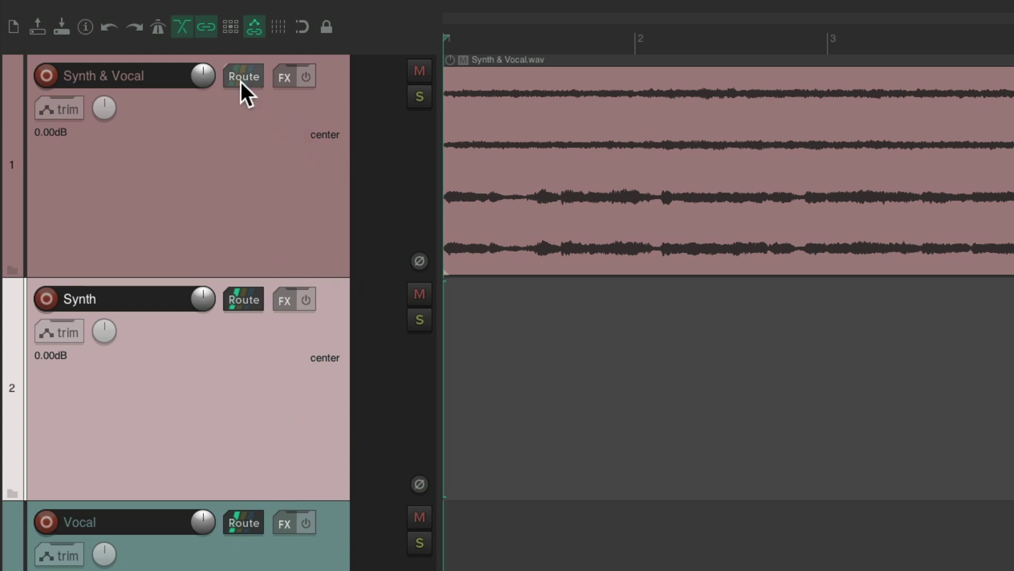
# Step: Create a send from Synth & Vocal to the Synth track, keeping audio 1/2 routed to 1/2
pyautogui.moveTo(240, 81); pyautogui.dragTo(257, 367)
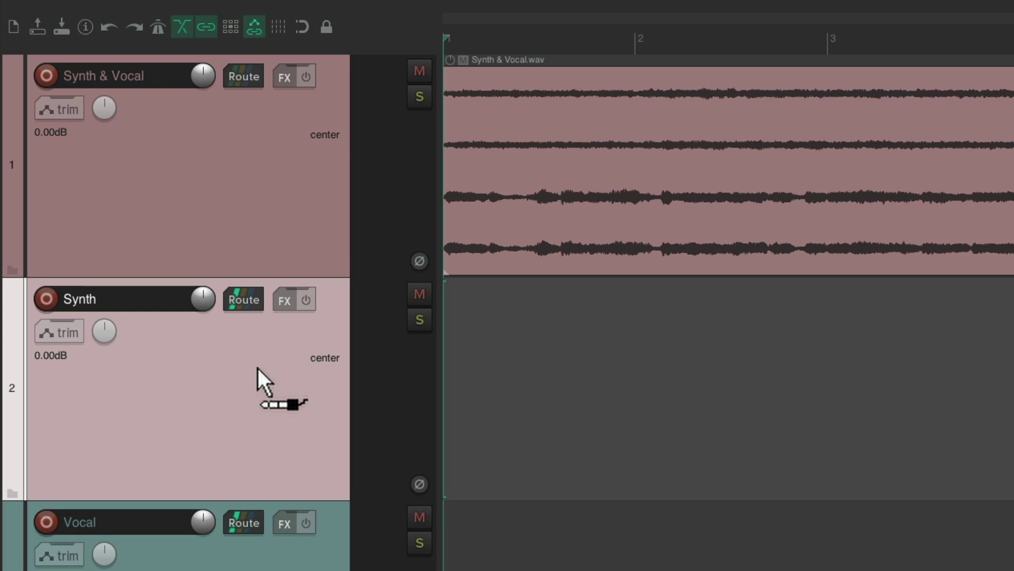
pyautogui.moveTo(258, 368)
pyautogui.mouseDown()
pyautogui.moveTo(252, 341)
pyautogui.moveTo(264, 360)
pyautogui.mouseUp()
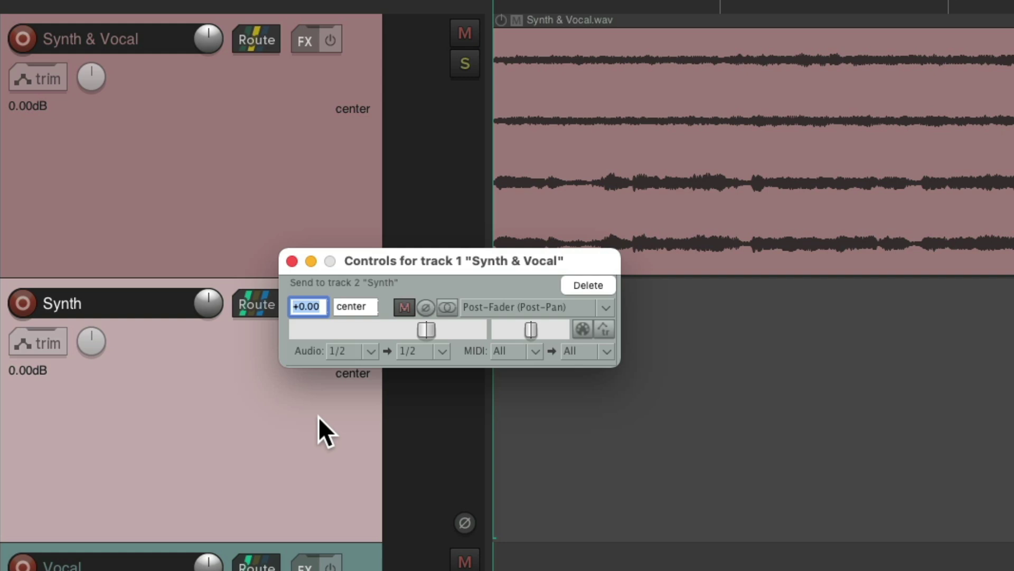
pyautogui.click(292, 261)
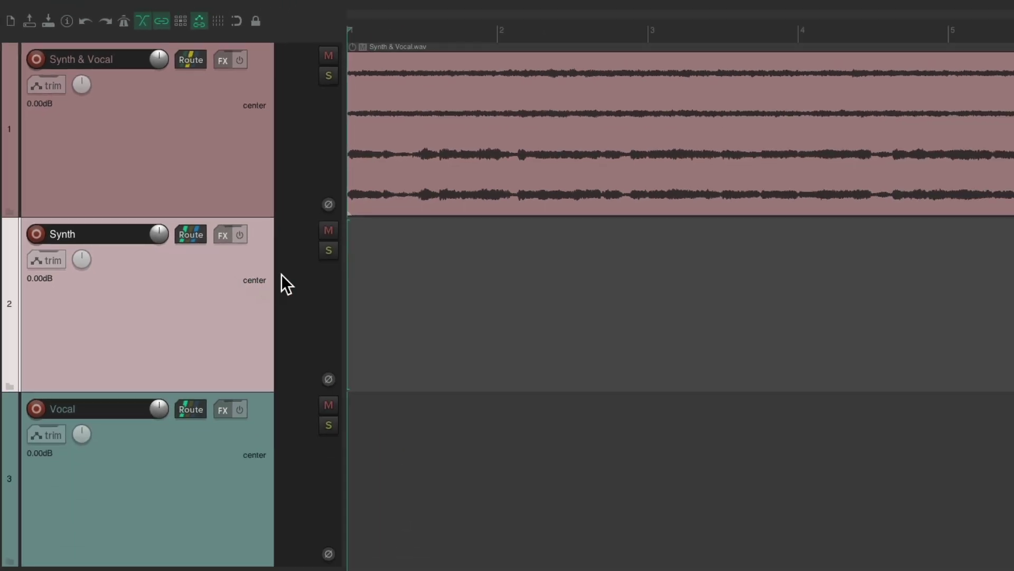
# Step: Audition the Synth track in solo, then stop playback and unsolo it
pyautogui.click(326, 250)
pyautogui.press('space')
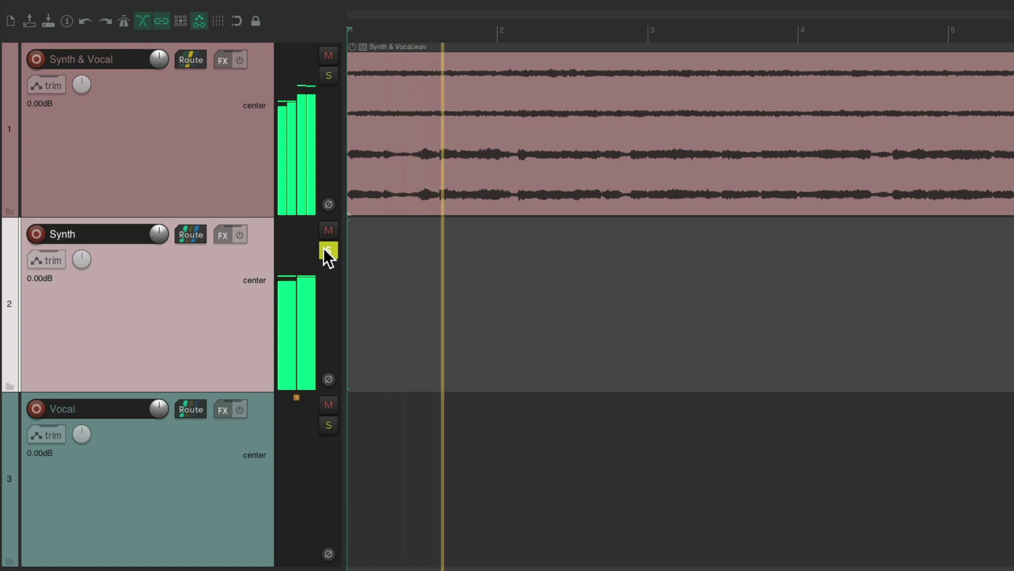
pyautogui.press('space')
pyautogui.click(326, 250)
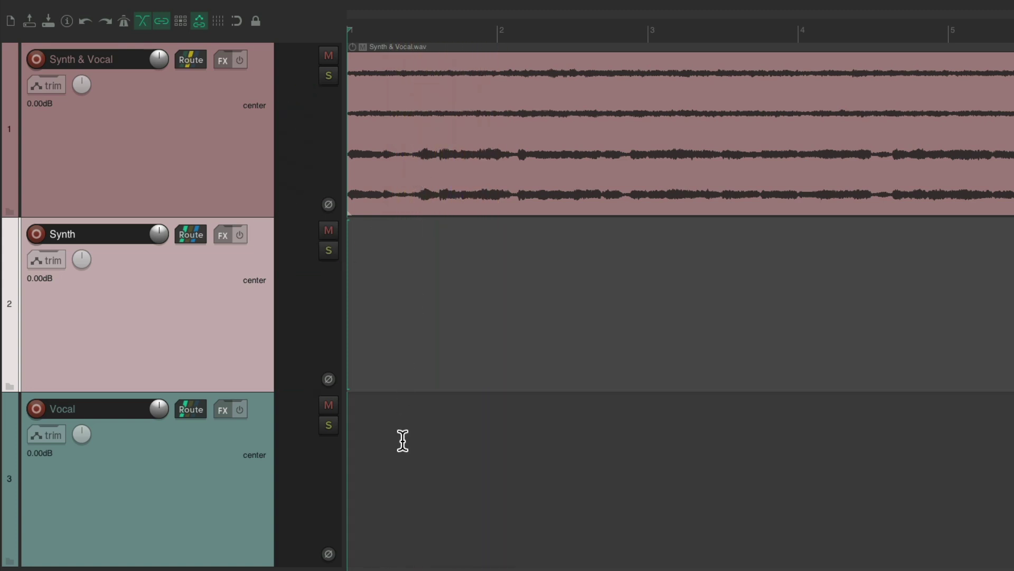
# Step: Create a send from Synth & Vocal to the Vocal track with stereo source 3/4 feeding channels 1/2
pyautogui.moveTo(190, 60); pyautogui.dragTo(199, 444)
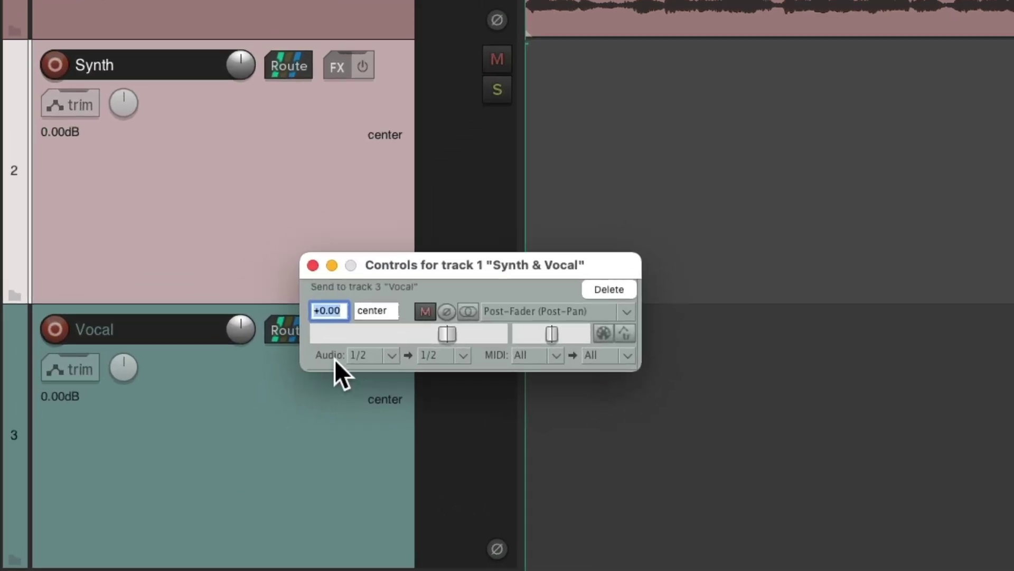
pyautogui.click(391, 356)
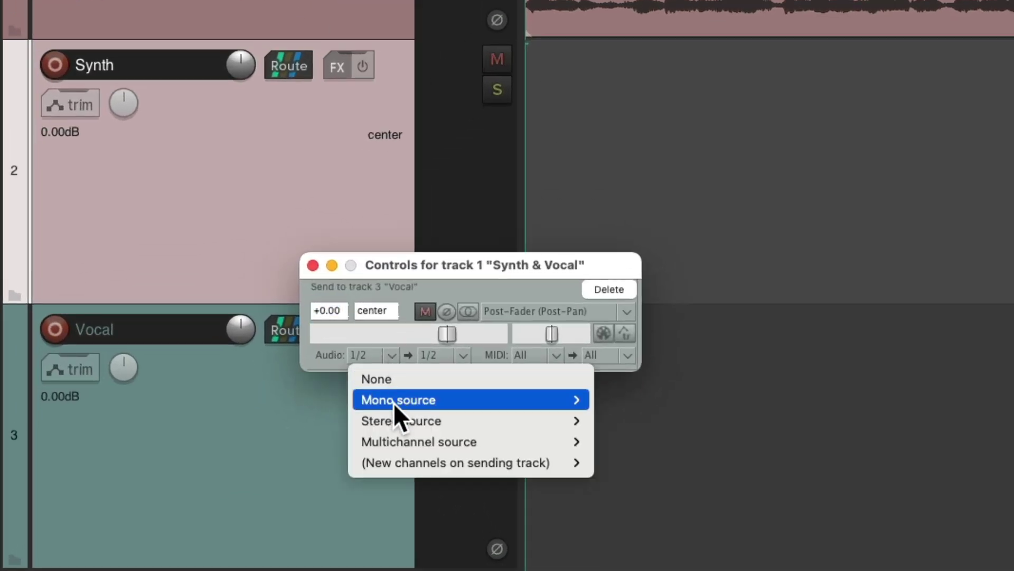
pyautogui.moveTo(401, 421)
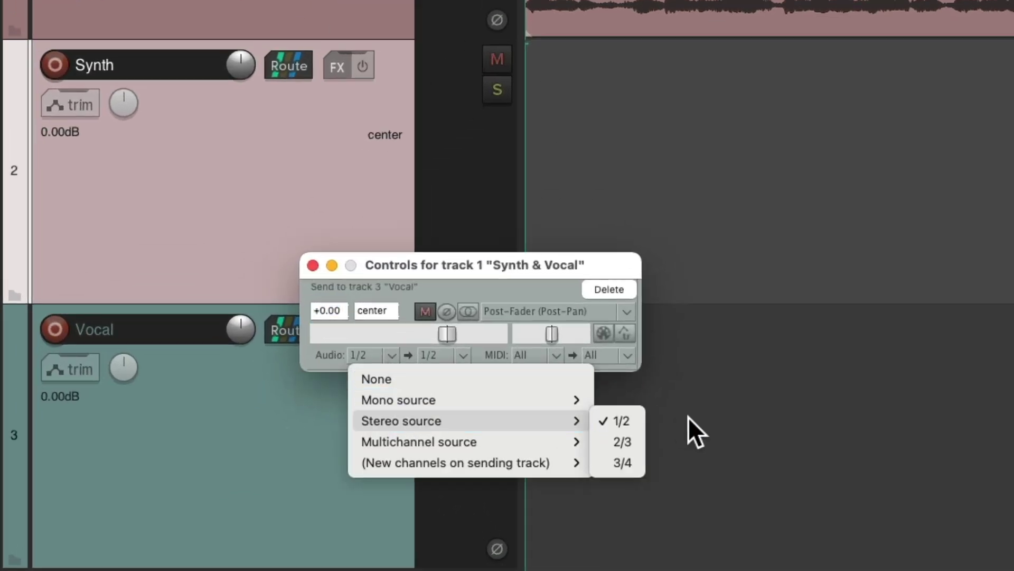
pyautogui.click(638, 462)
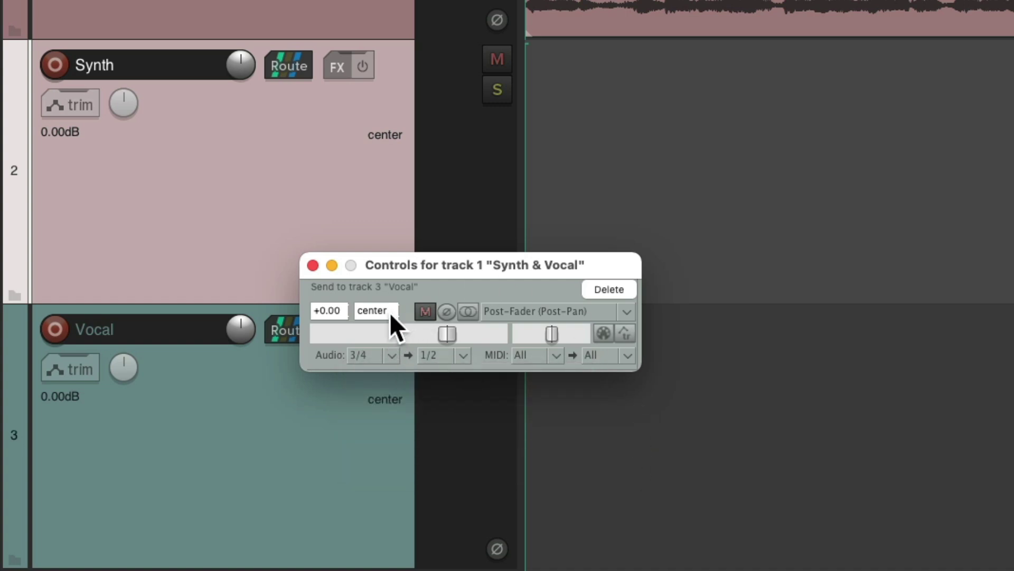
pyautogui.click(314, 265)
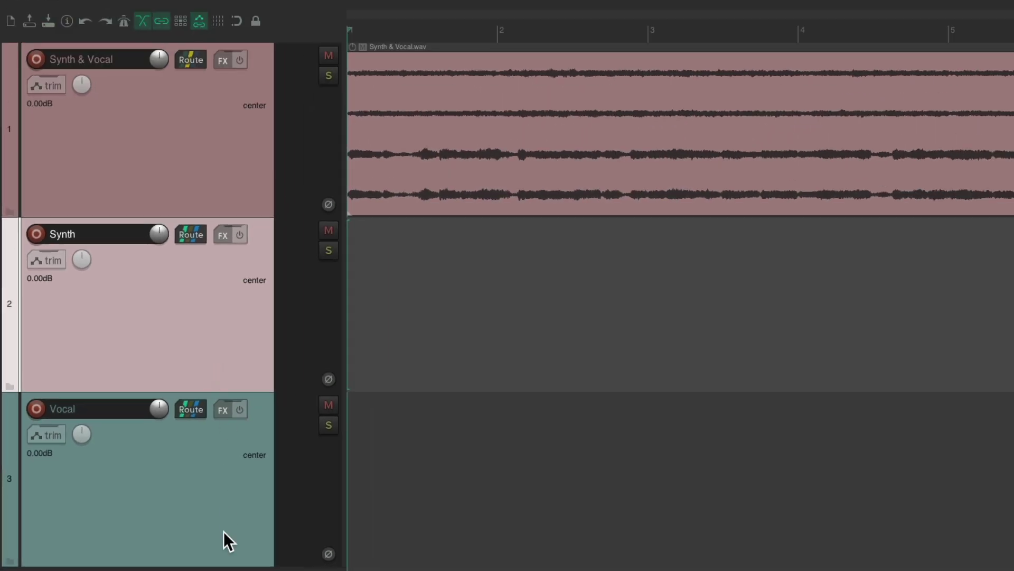
# Step: Audition the Vocal track in solo, then stop playback and unsolo it
pyautogui.click(224, 497)
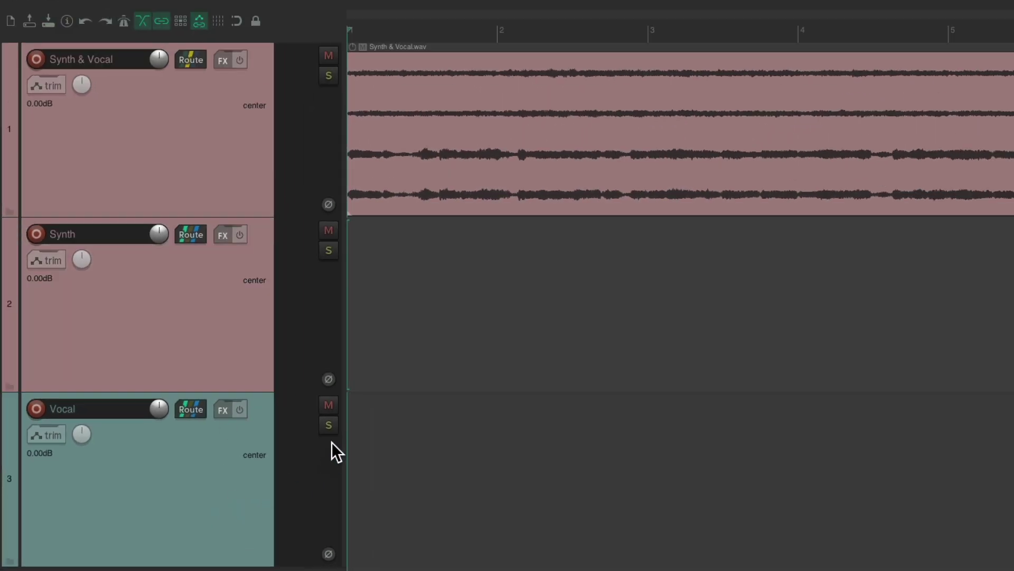
pyautogui.click(327, 426)
pyautogui.press('space')
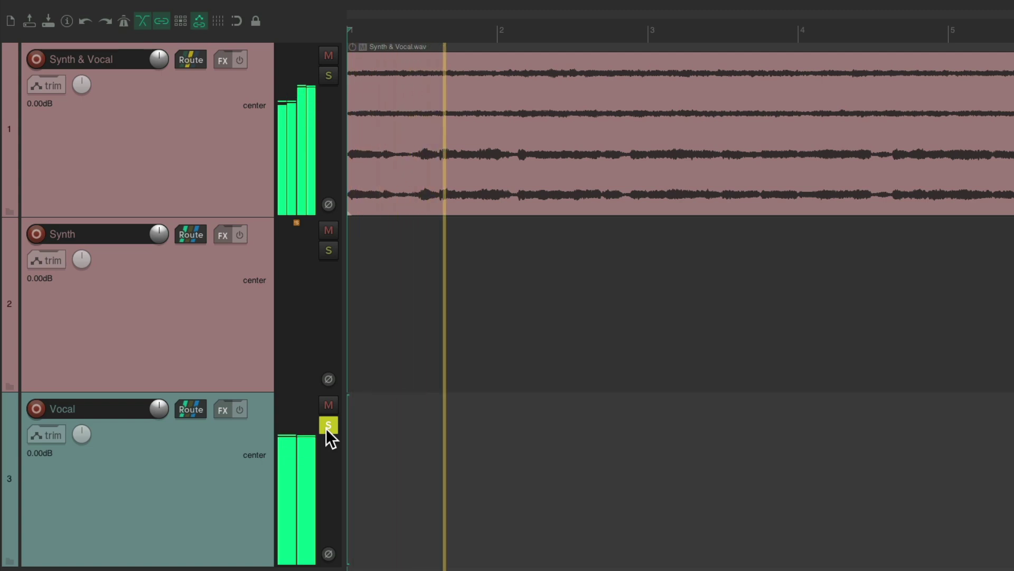
pyautogui.press('space')
pyautogui.click(326, 426)
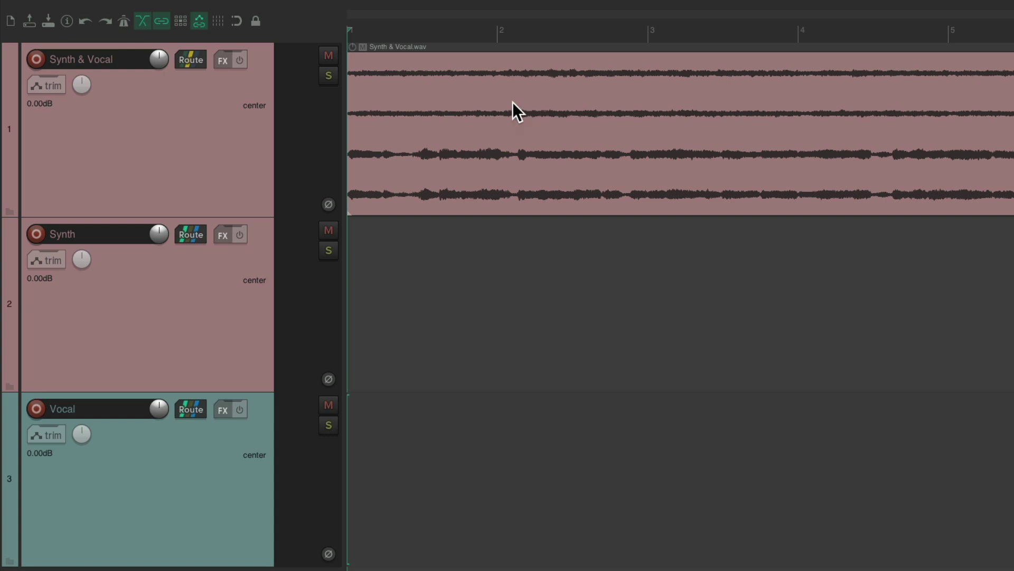
# Step: Balance the two receiving tracks during playback, setting Synth to -0.75 dB and Vocal to -0.38 dB
pyautogui.press('space')
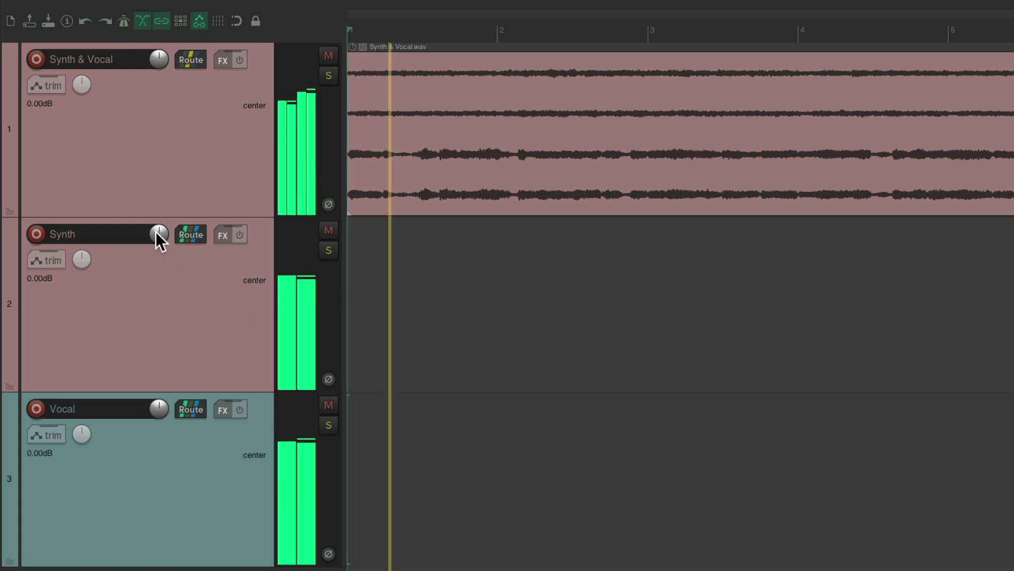
pyautogui.scroll(-5, 159, 233)
pyautogui.scroll(4, 159, 233)
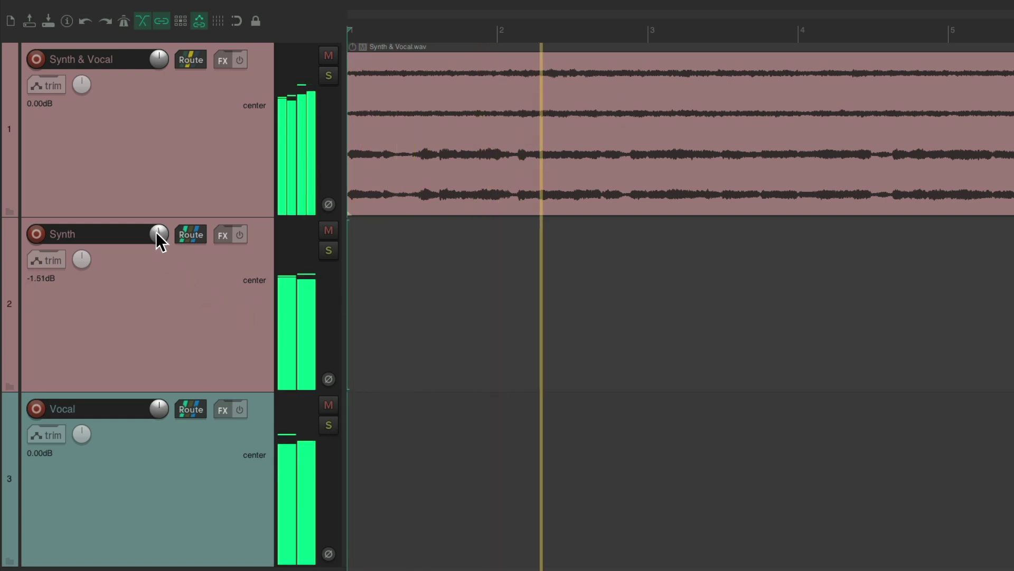
pyautogui.scroll(-8, 159, 409)
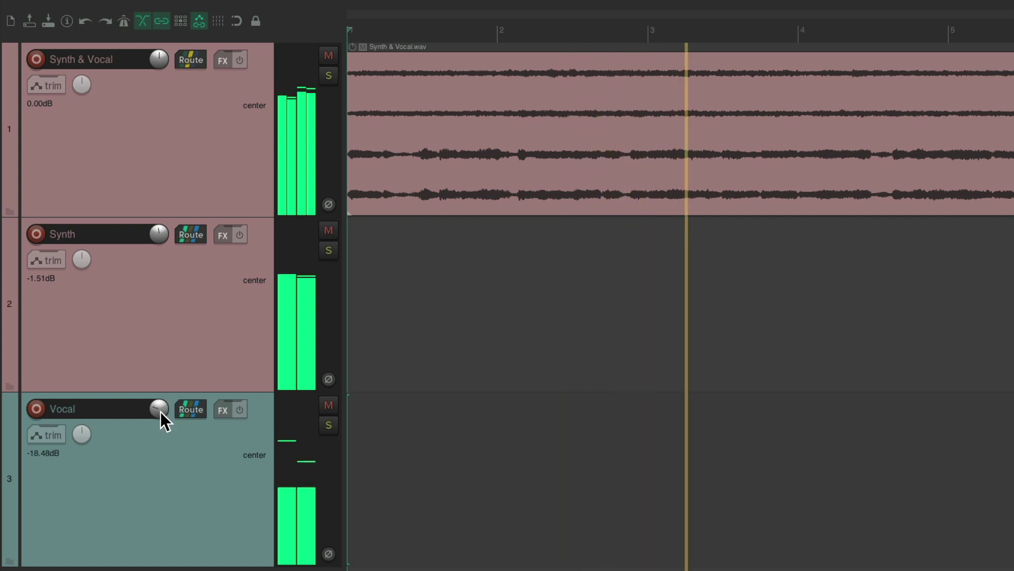
pyautogui.scroll(7, 160, 411)
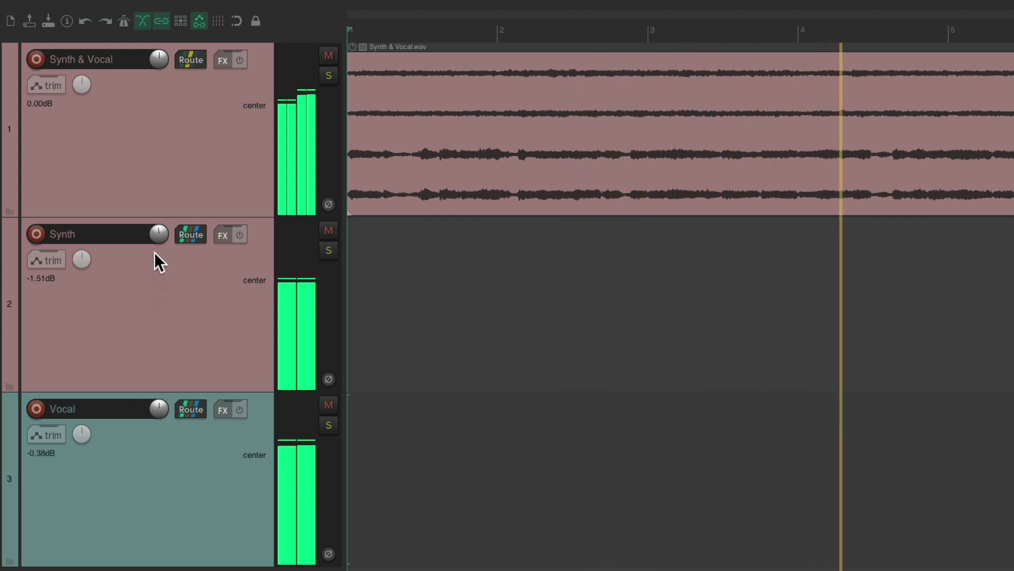
pyautogui.scroll(1, 160, 232)
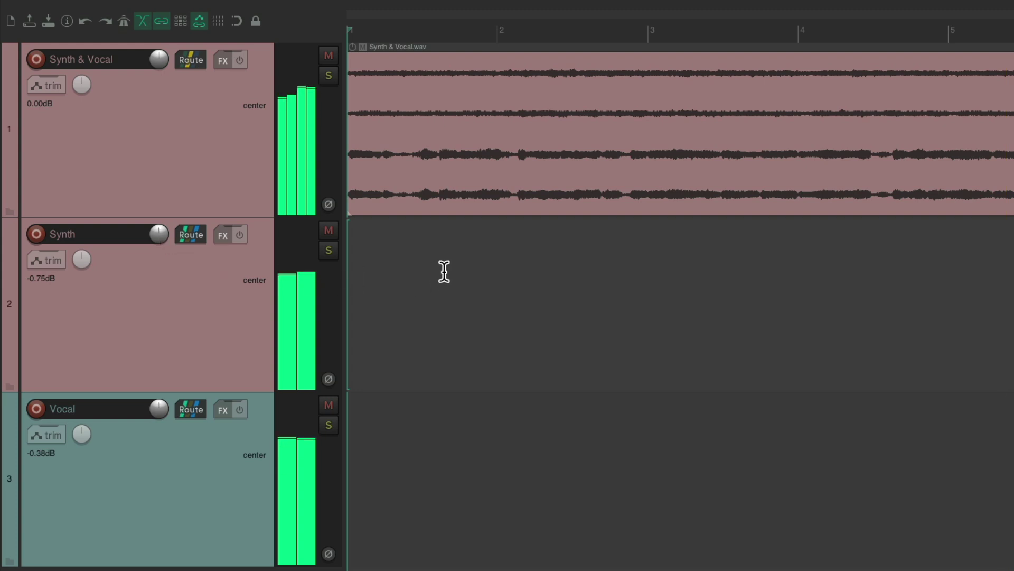
pyautogui.press('space')
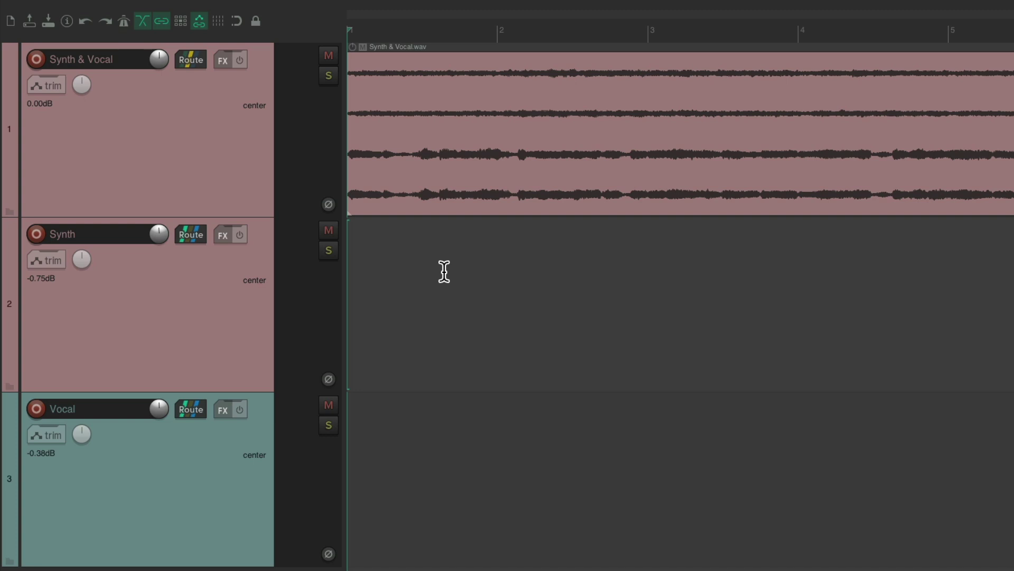
# Step: Delete the Synth & Vocal, Synth and Vocal tracks and add a new empty track
pyautogui.click(163, 126)
pyautogui.keyDown('ctrl'); pyautogui.click(203, 461); pyautogui.keyUp('ctrl')
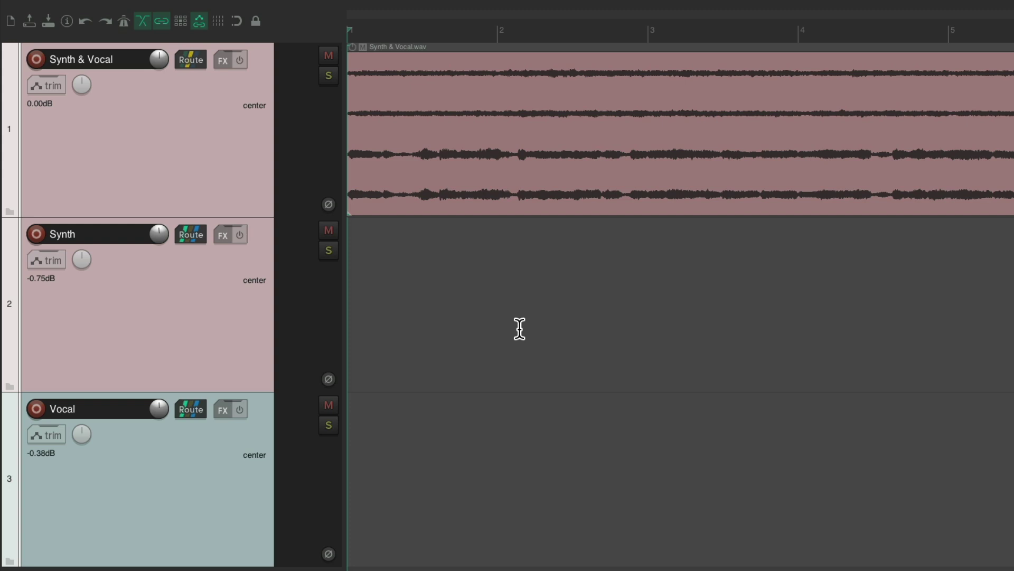
pyautogui.press('Delete')
pyautogui.doubleClick(229, 152)
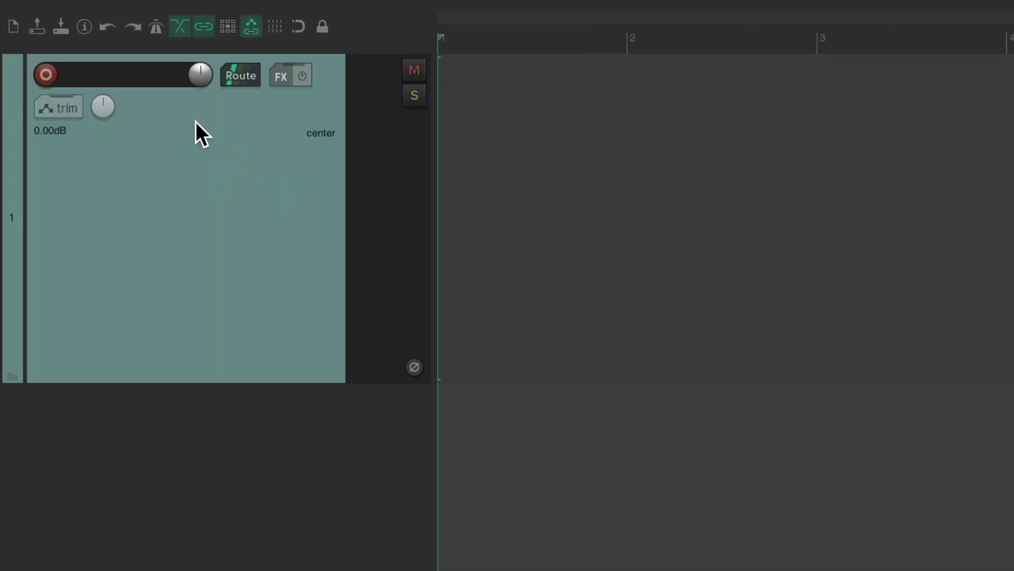
# Step: Arm the new track for recording and examine its mono and stereo input choices without changing the input
pyautogui.click(46, 75)
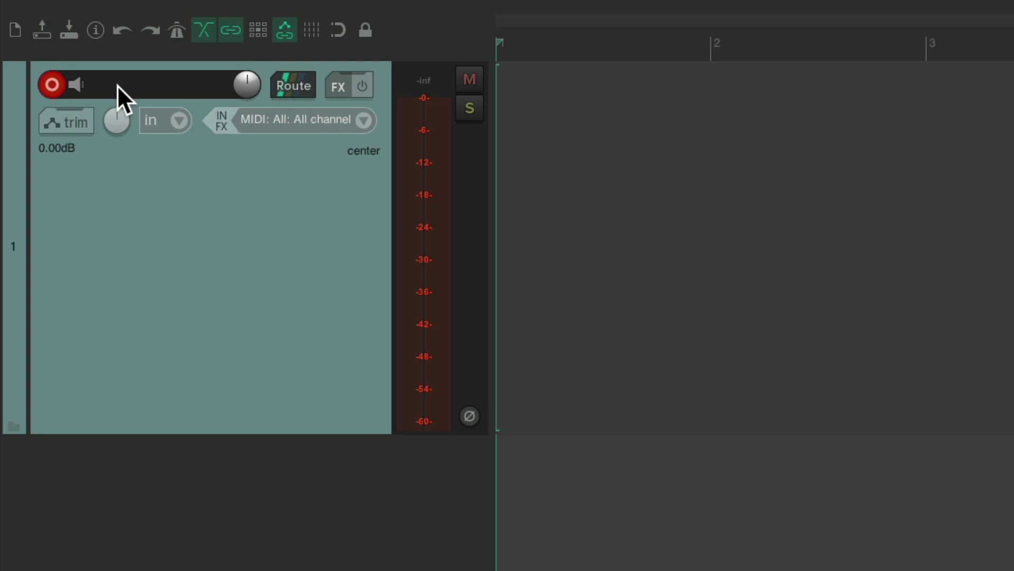
pyautogui.click(352, 120)
pyautogui.moveTo(367, 135)
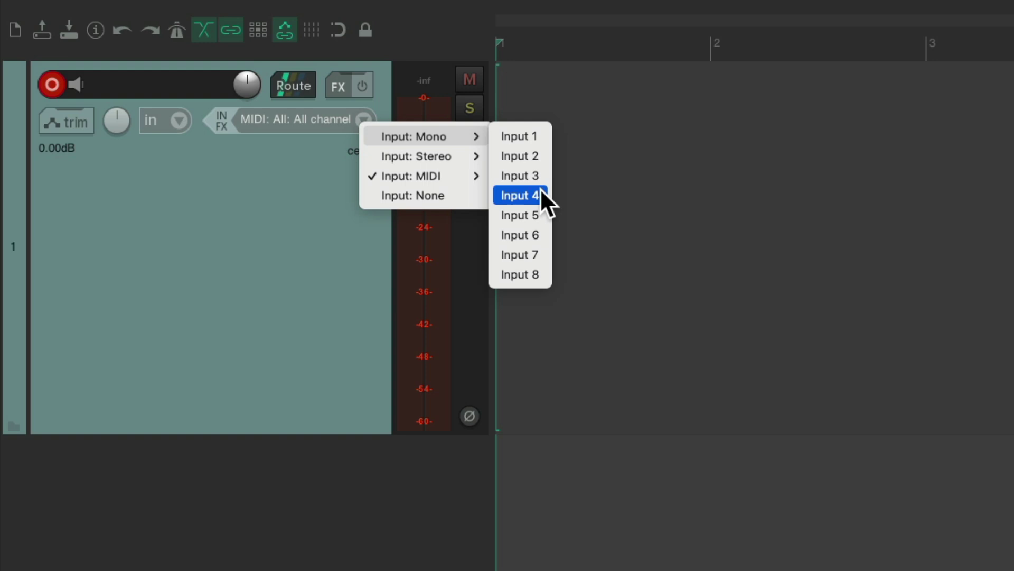
pyautogui.moveTo(458, 153)
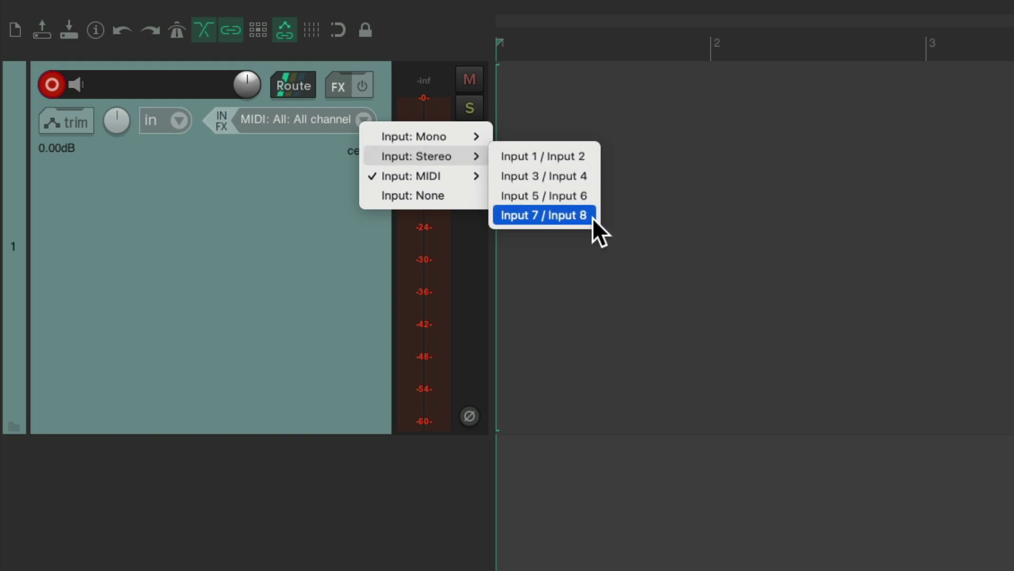
pyautogui.click(520, 209)
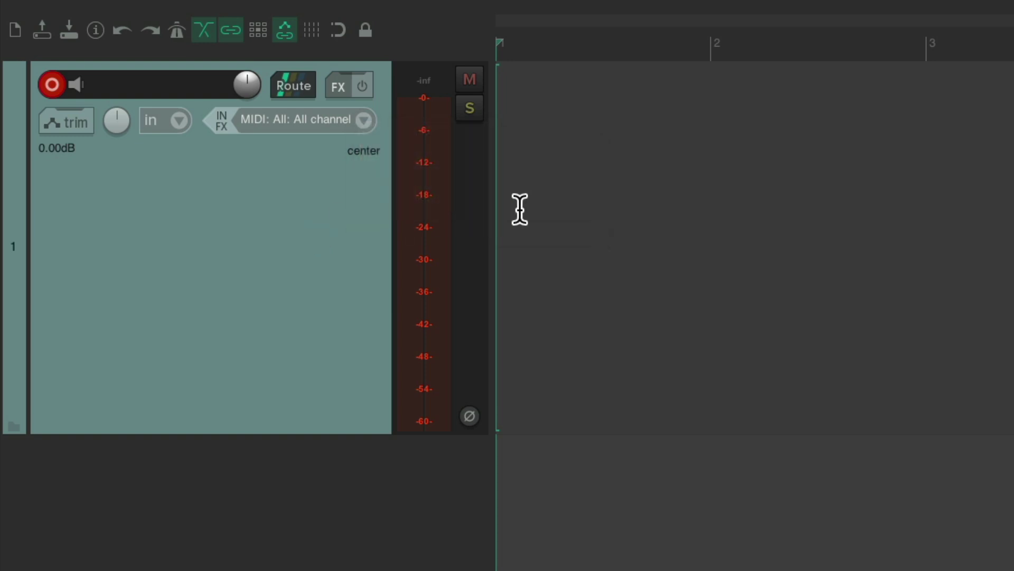
# Step: Set the armed empty track to 4 track channels and examine its four-channel recording input choices
pyautogui.click(292, 85)
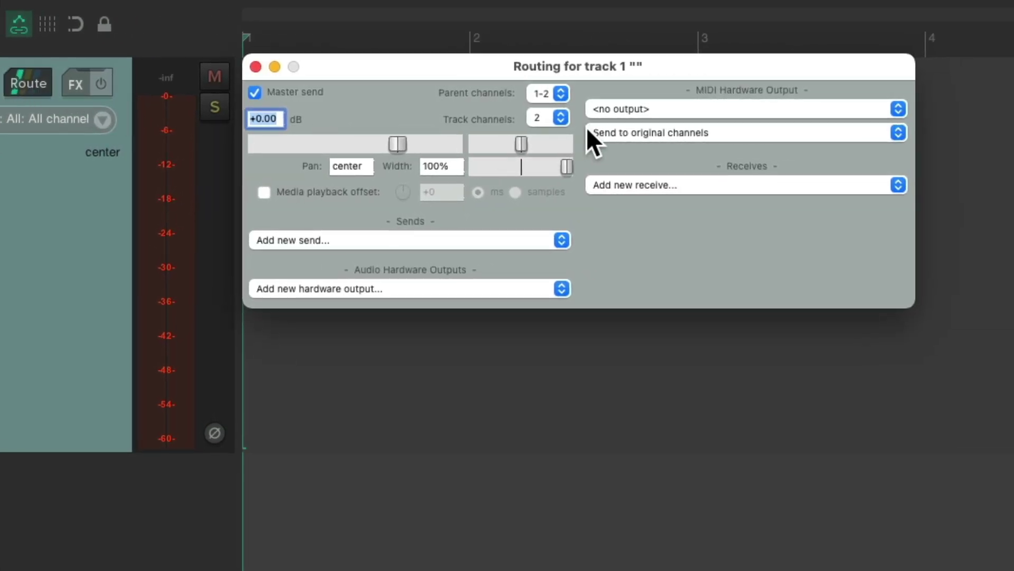
pyautogui.click(560, 116)
pyautogui.click(559, 136)
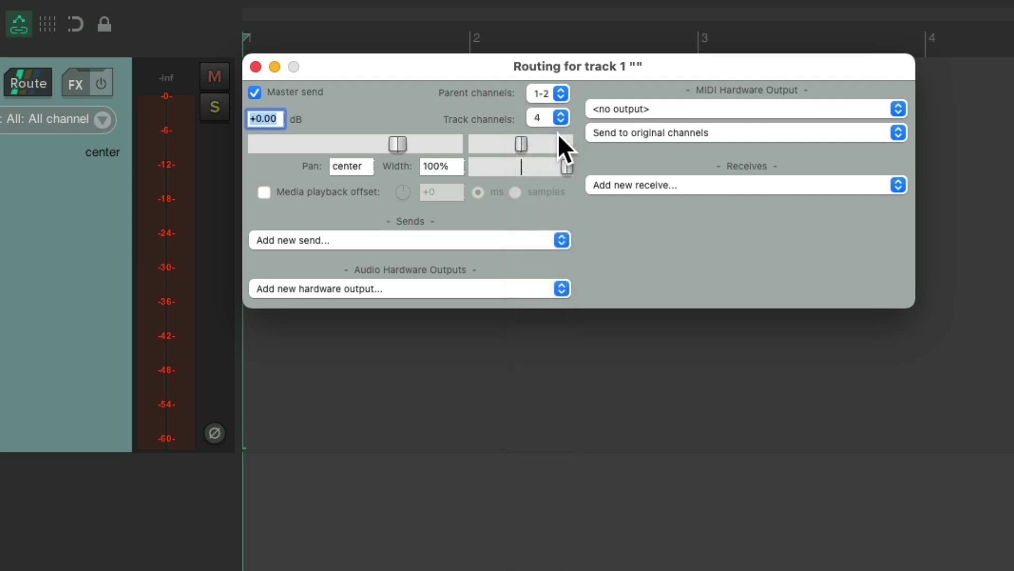
pyautogui.click(257, 67)
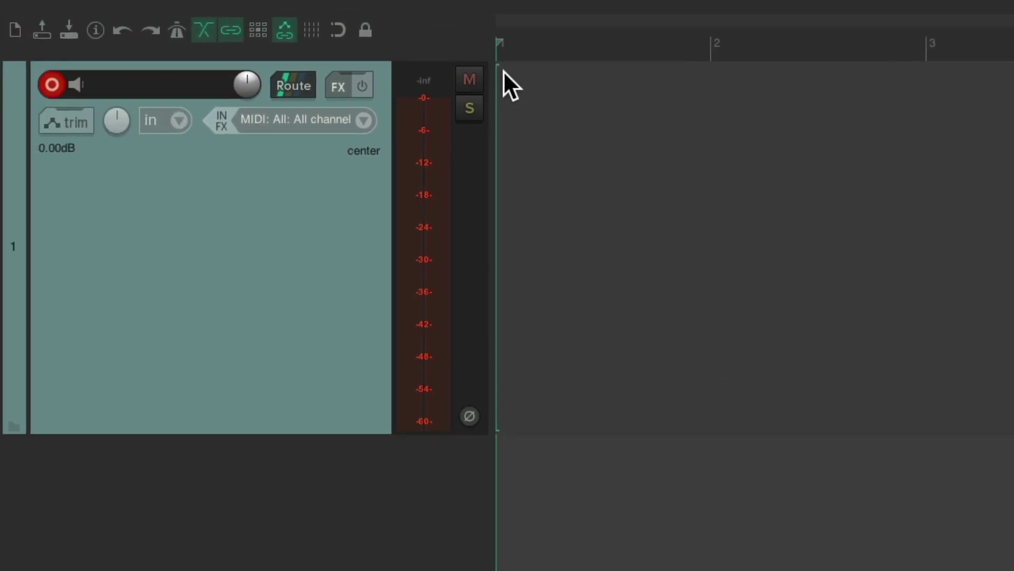
pyautogui.click(364, 121)
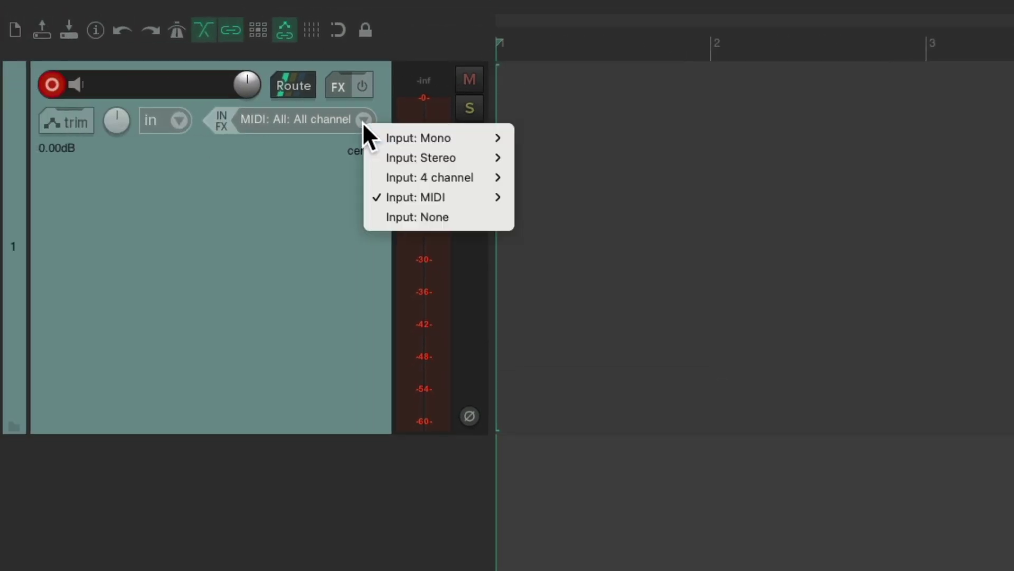
pyautogui.moveTo(368, 179)
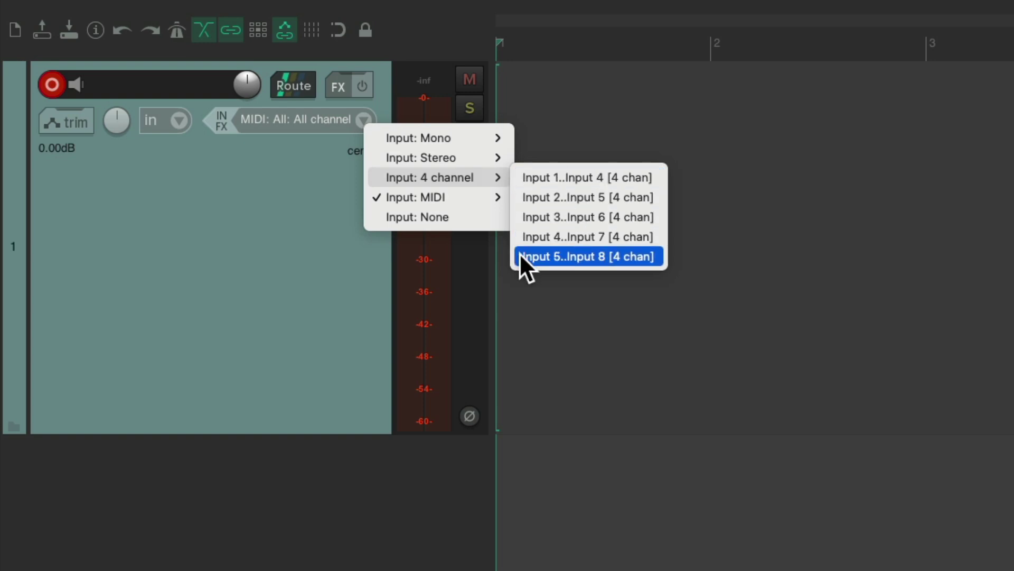
pyautogui.click(316, 190)
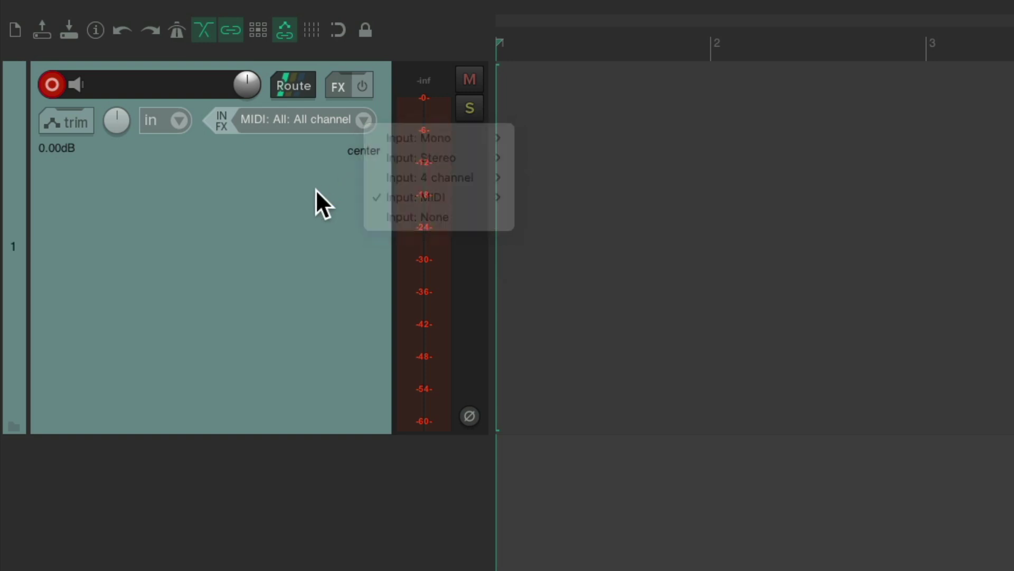
# Step: Raise the armed empty track to 8 track channels and examine its eight-channel recording input choice
pyautogui.click(298, 85)
pyautogui.click(799, 117)
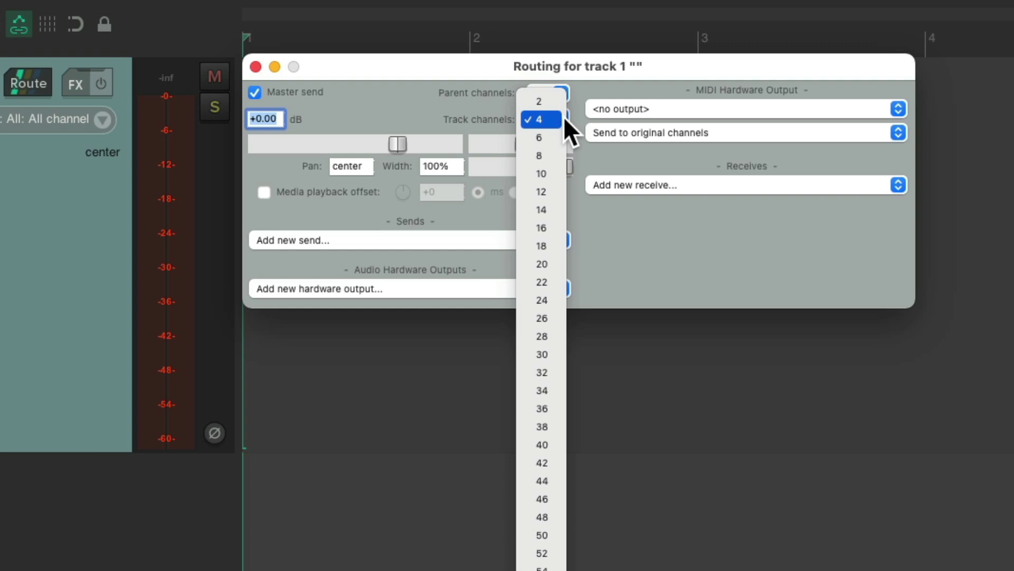
pyautogui.click(563, 154)
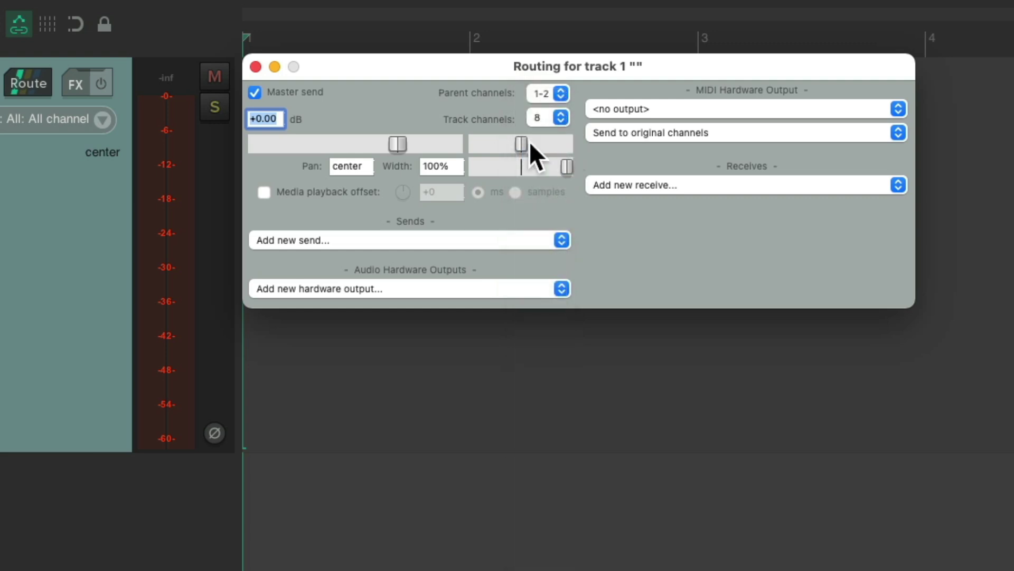
pyautogui.click(256, 66)
pyautogui.click(96, 117)
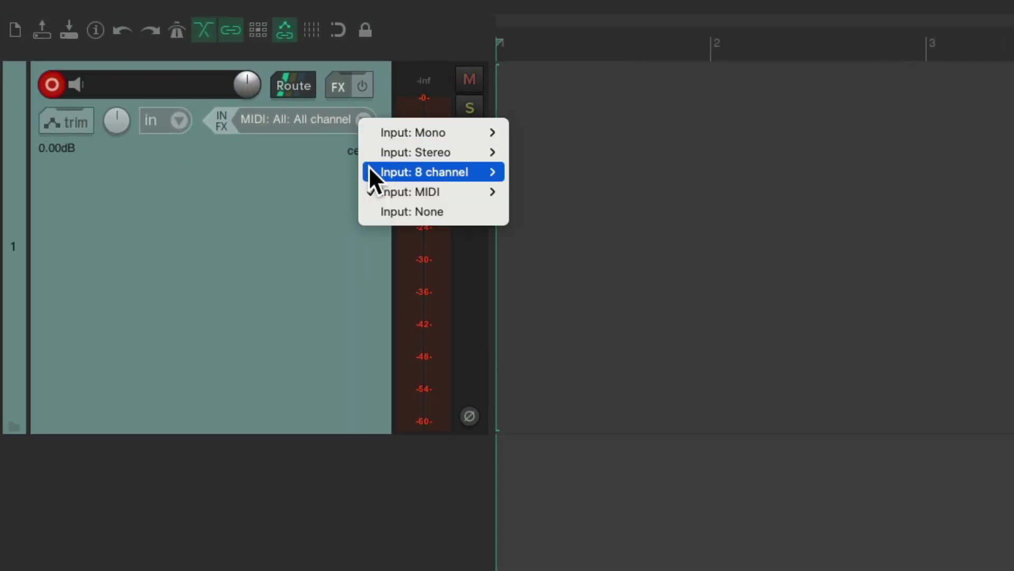
pyautogui.moveTo(370, 168)
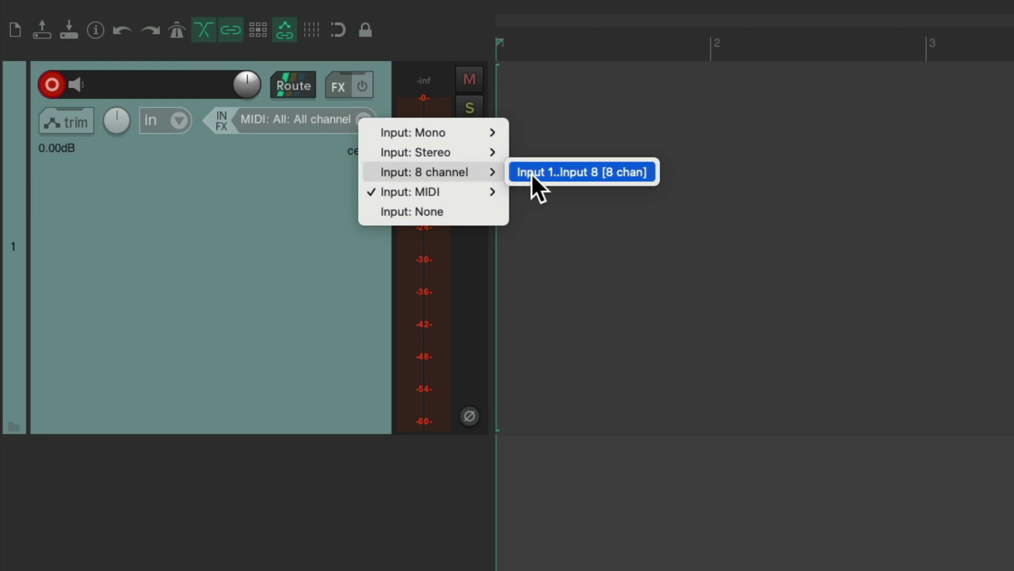
pyautogui.click(714, 235)
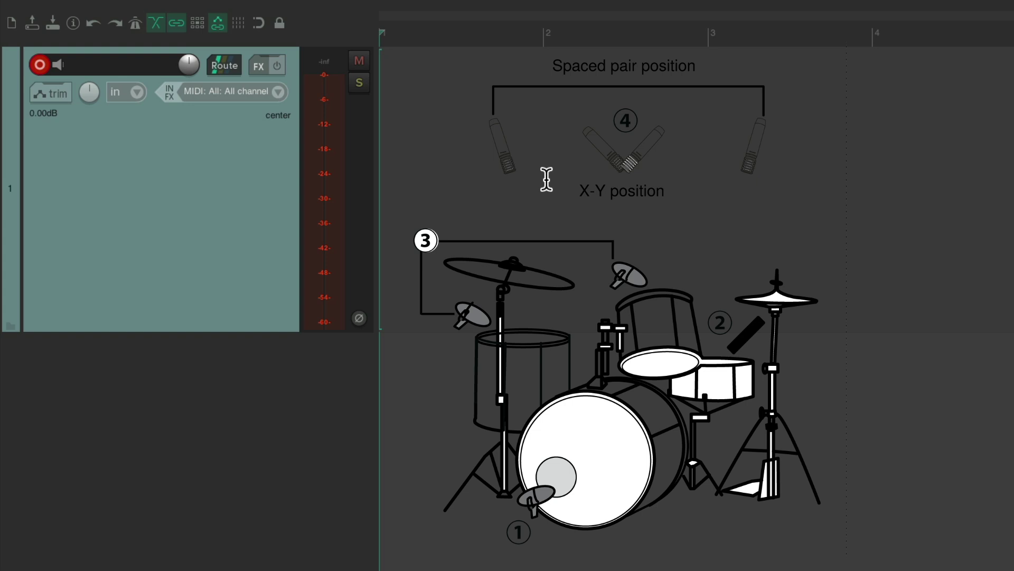
# Step: Delete the empty track and import Drums.wav onto a new track at the start of the project
pyautogui.press('Delete')
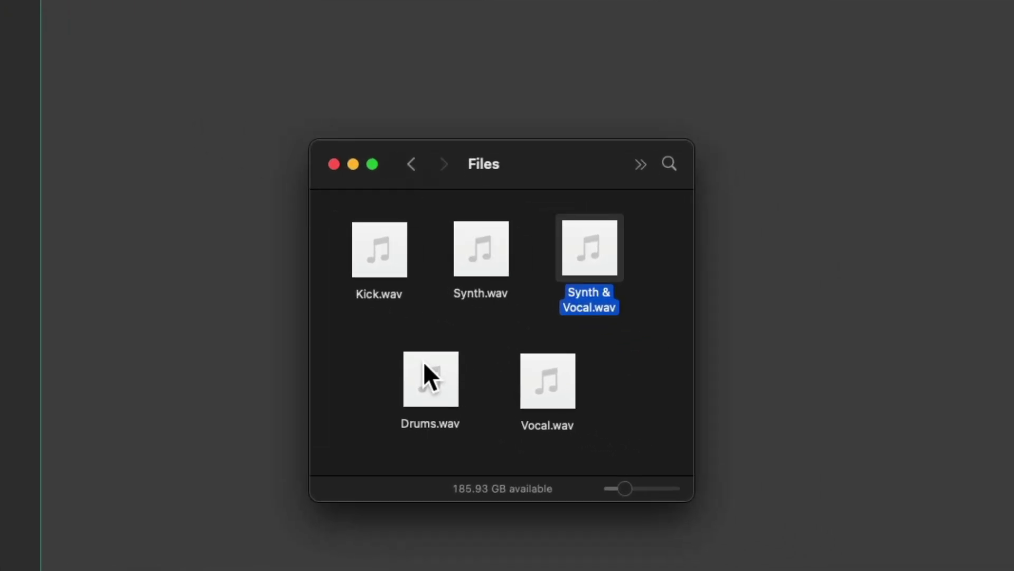
pyautogui.moveTo(424, 364); pyautogui.dragTo(0, 16)
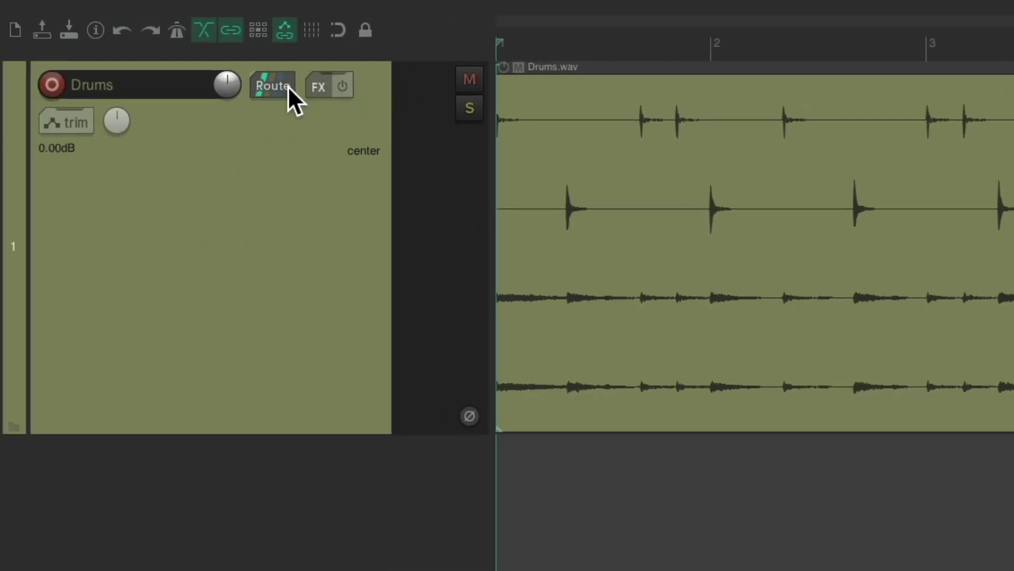
# Step: Check the Drums track's channel count in its routing settings and audition the four-channel drum recording
pyautogui.click(270, 87)
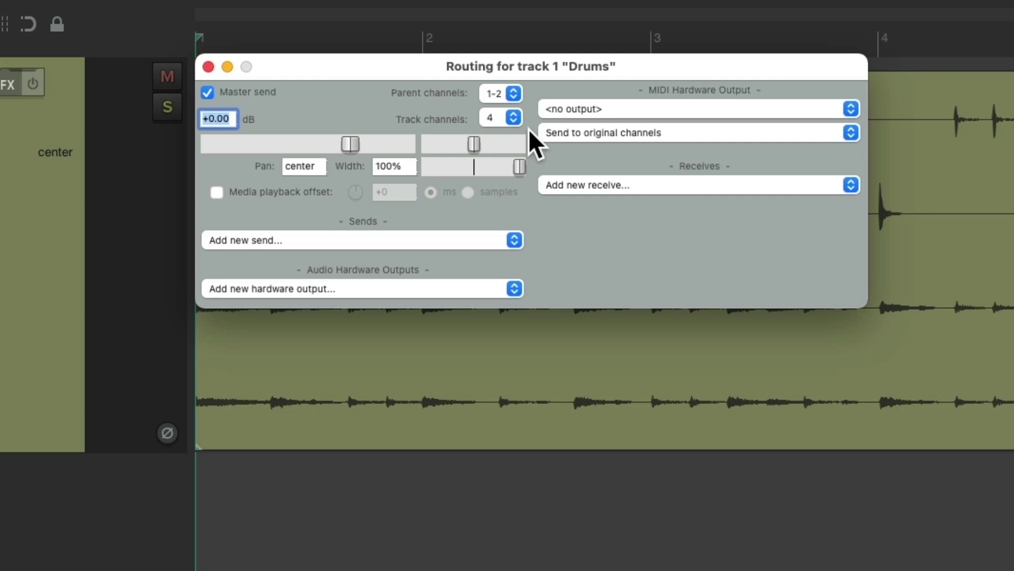
pyautogui.click(208, 67)
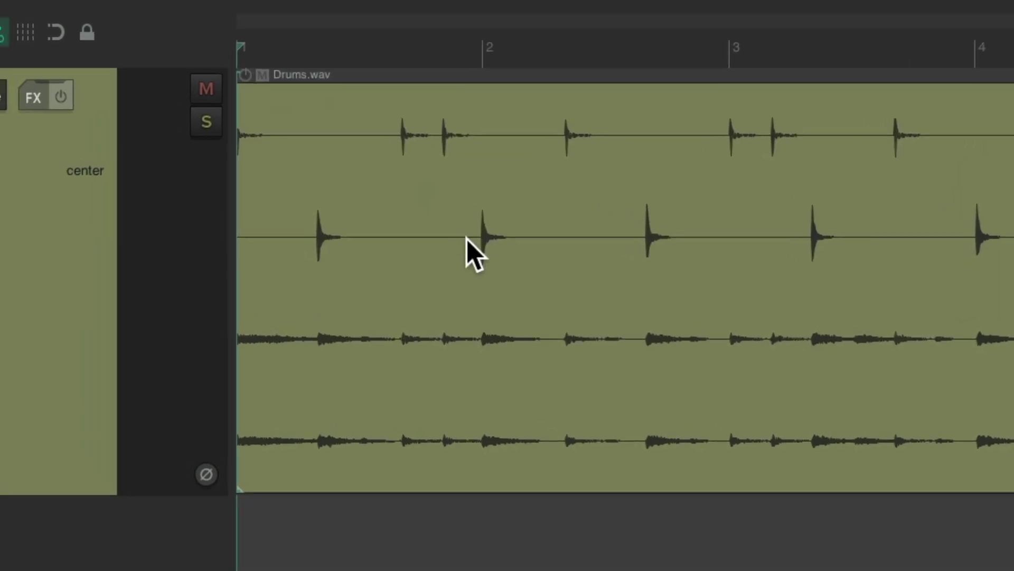
pyautogui.press('space')
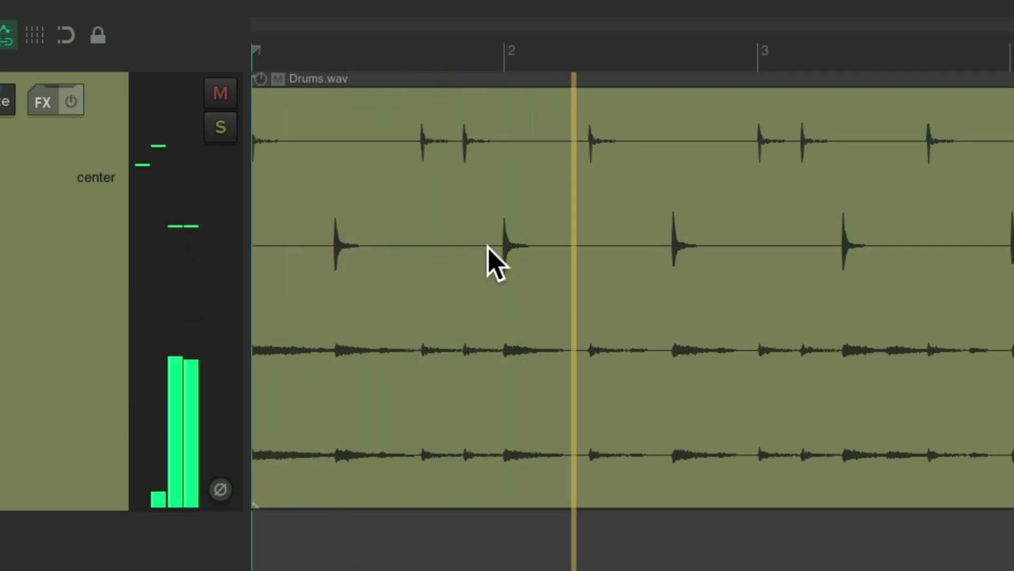
pyautogui.press('space')
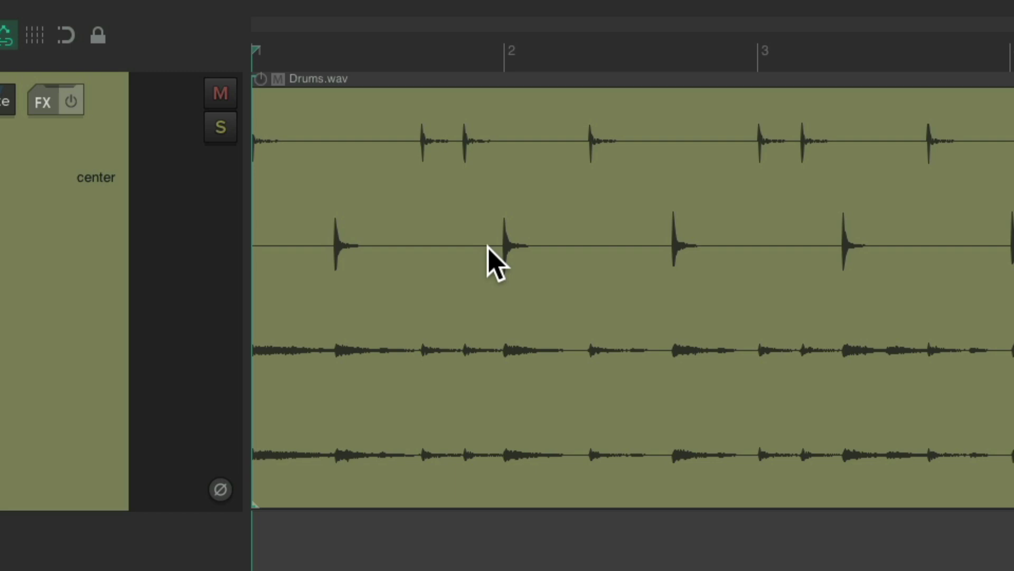
pyautogui.press('l')
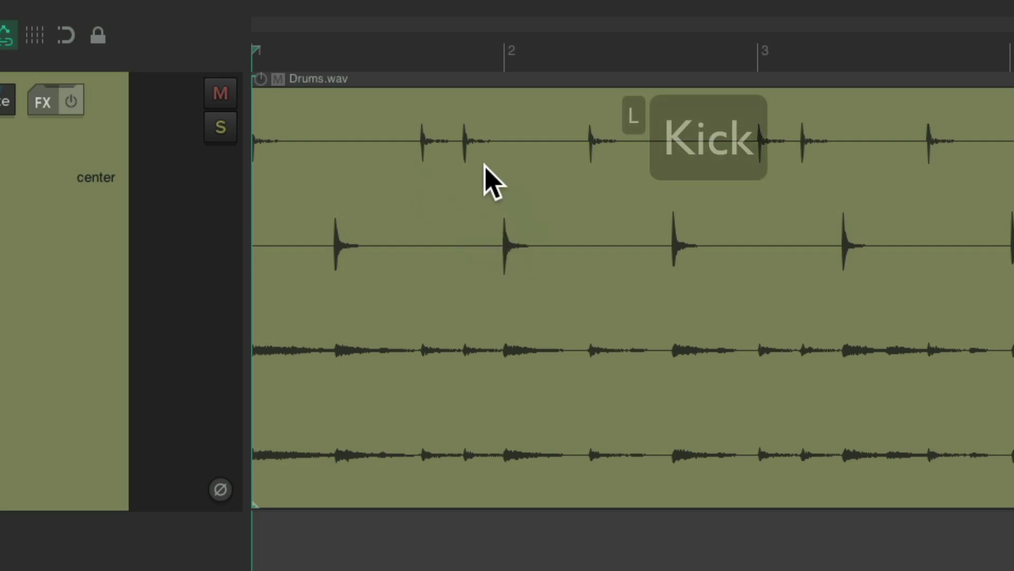
pyautogui.press('r')
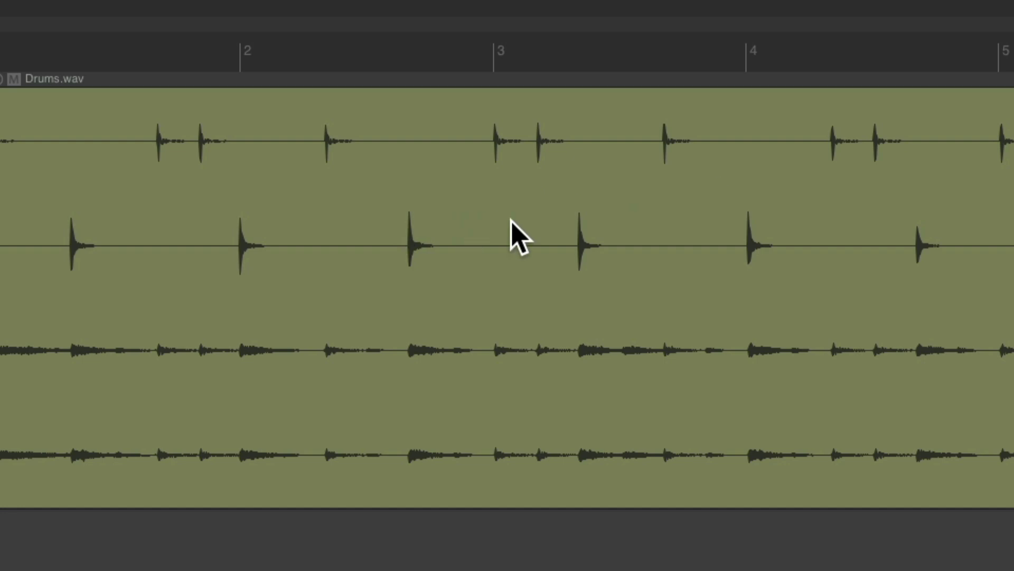
# Step: Split the Drums.wav item at three points between bars 2 and 4 and move the pieces apart
pyautogui.click(300, 248)
pyautogui.click(470, 253)
pyautogui.click(649, 254)
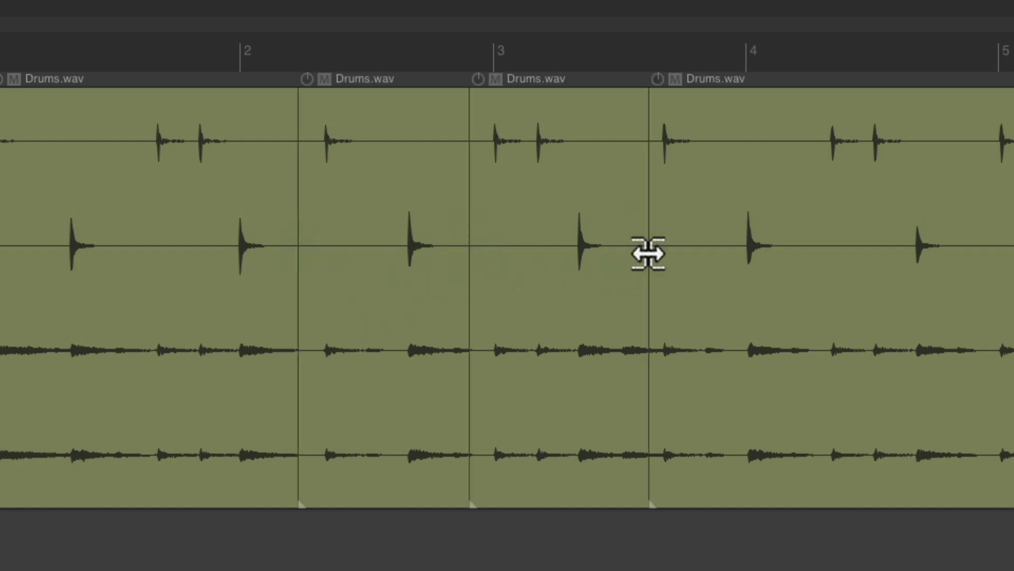
pyautogui.moveTo(704, 209); pyautogui.dragTo(797, 209)
pyautogui.moveTo(549, 188); pyautogui.dragTo(611, 190)
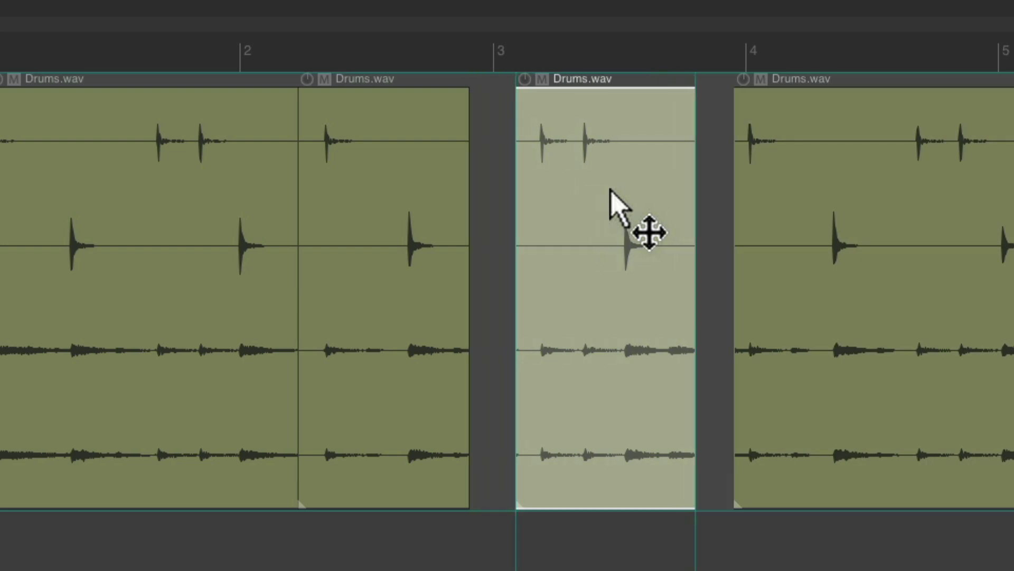
pyautogui.moveTo(396, 209); pyautogui.dragTo(418, 213)
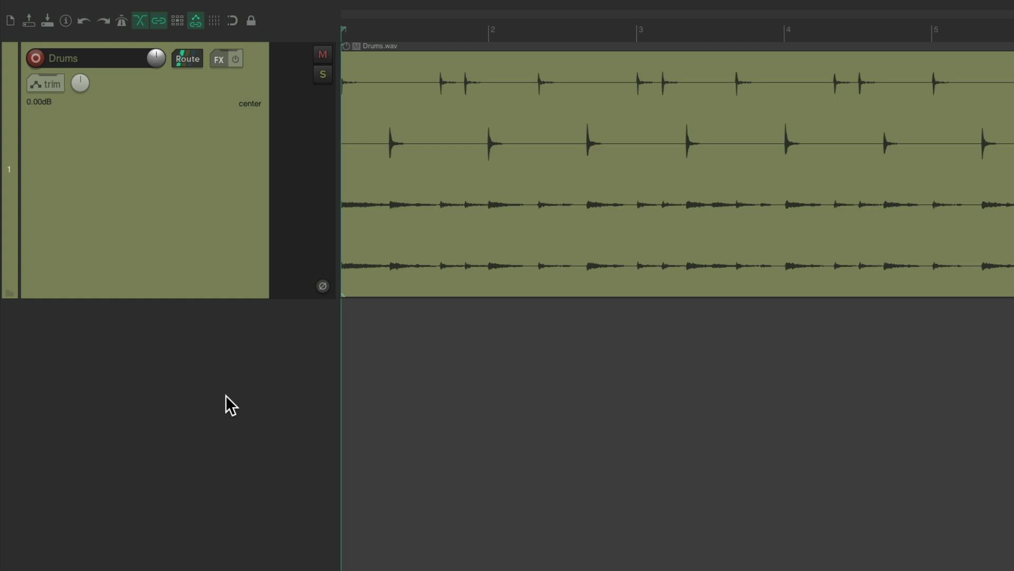
# Step: Add three empty tracks below the Drums track
pyautogui.doubleClick(237, 361)
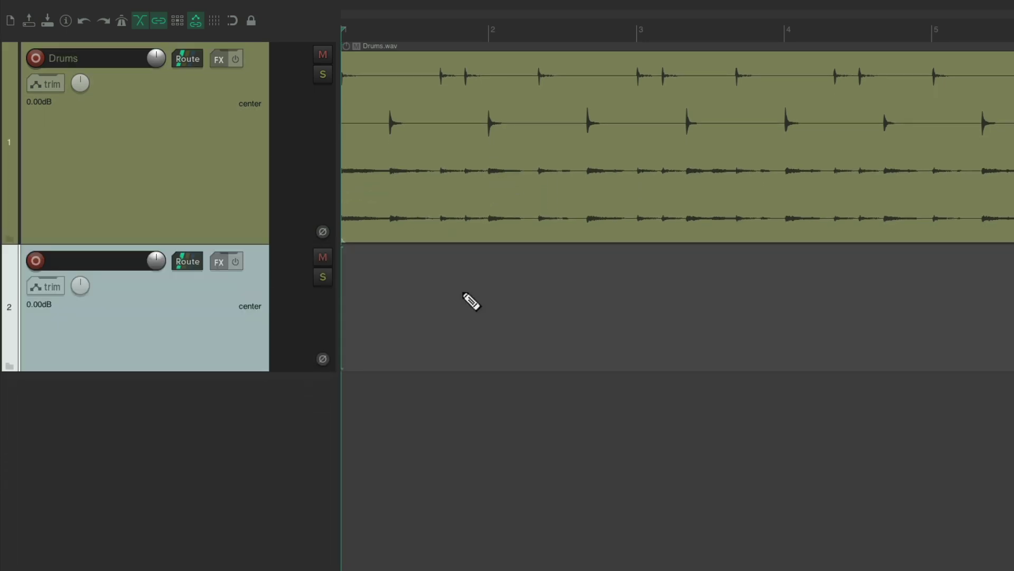
pyautogui.doubleClick(483, 454)
pyautogui.doubleClick(482, 475)
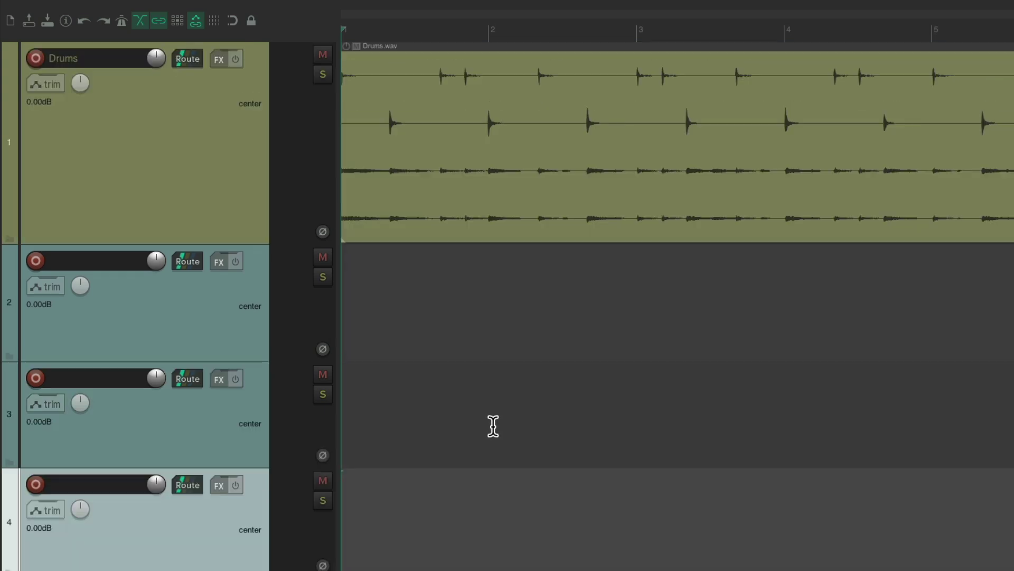
# Step: Name the three tracks below Drums Kick, Snare and Overheads, in that order
pyautogui.doubleClick(125, 267)
pyautogui.write('Kick')
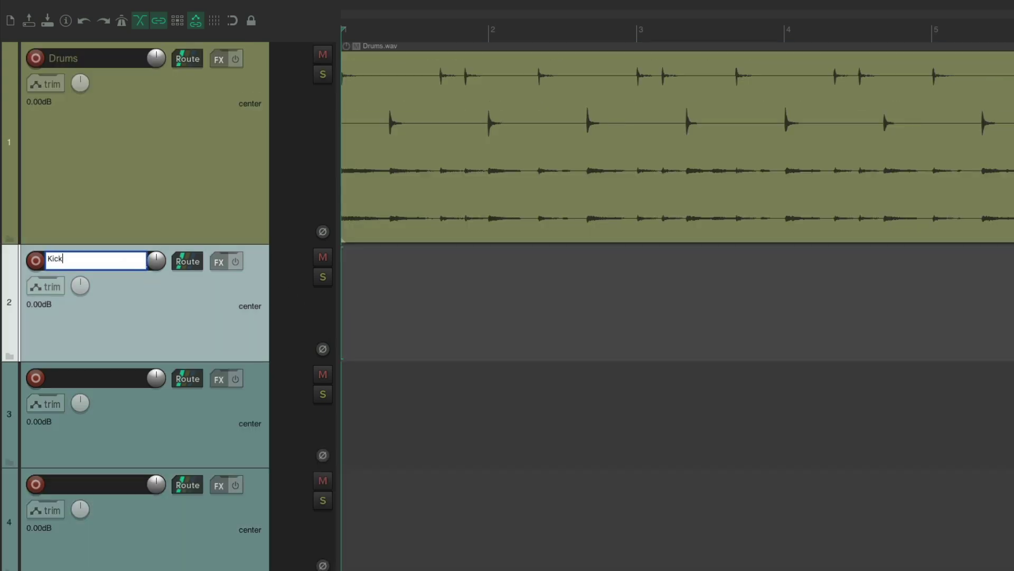
pyautogui.press('Tab')
pyautogui.write('Snare')
pyautogui.press('Tab')
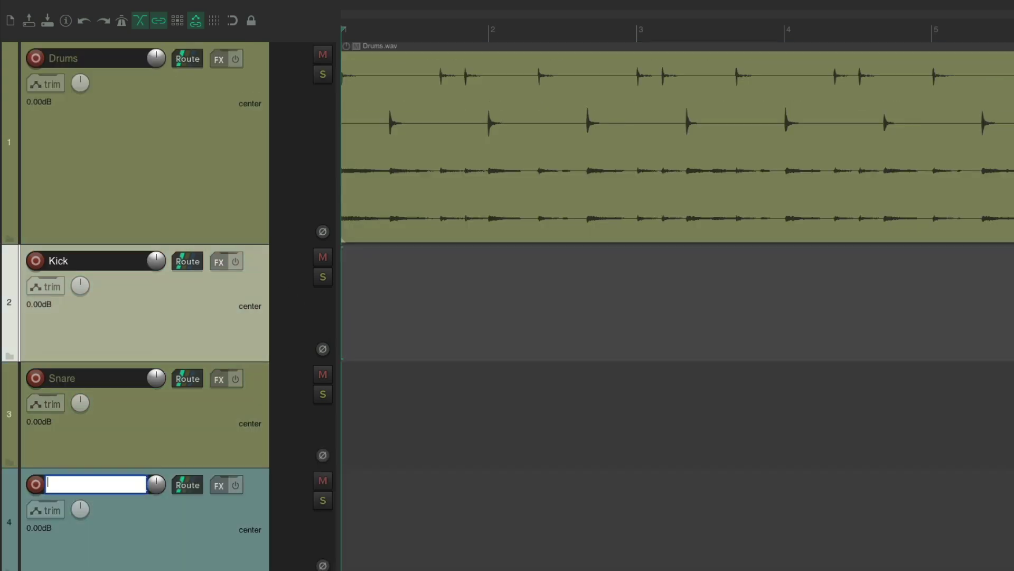
pyautogui.write('Overheads')
pyautogui.press('Return')
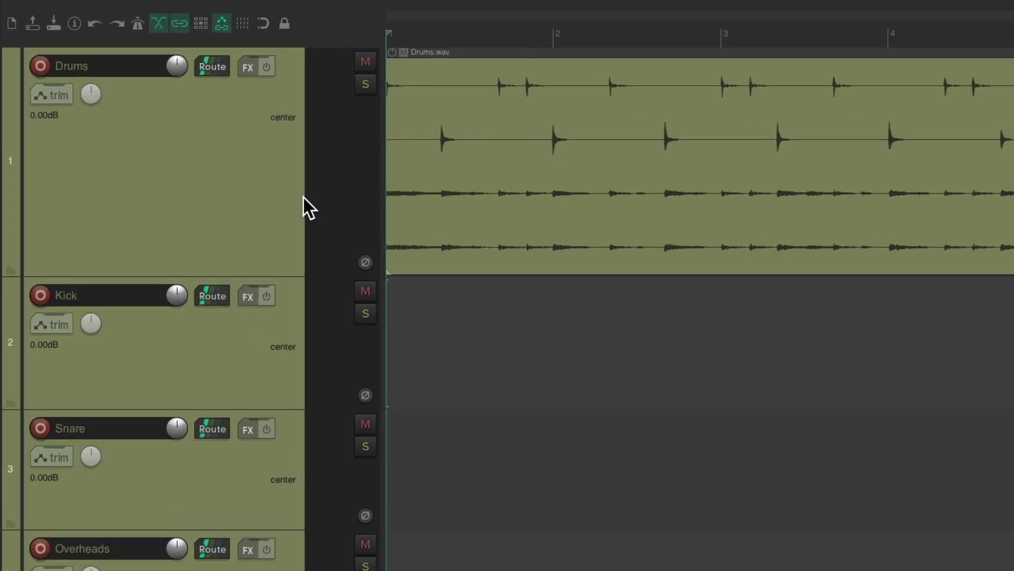
# Step: Turn off the Drums track's master send and play the project briefly to check its output
pyautogui.click(212, 66)
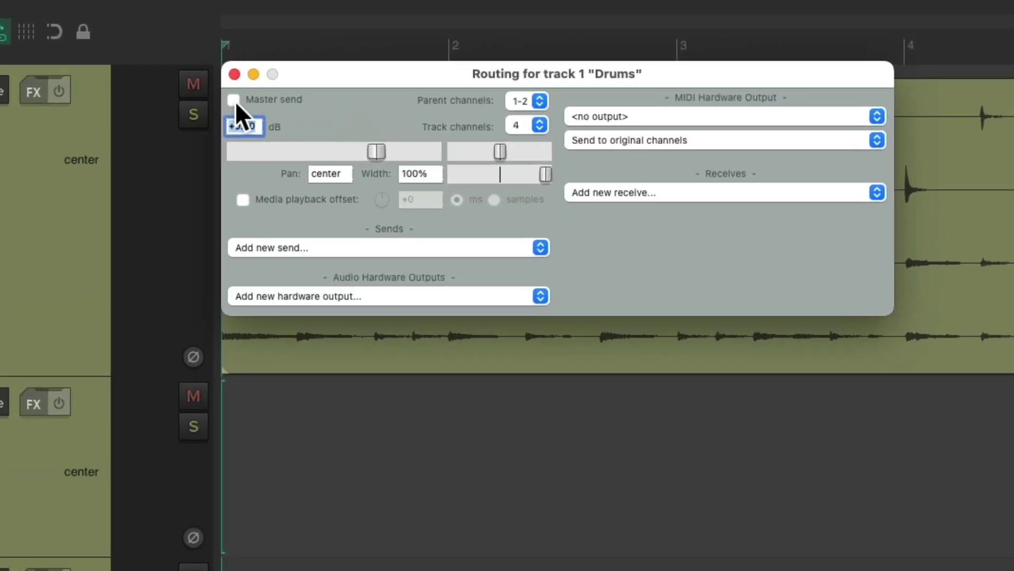
pyautogui.click(234, 74)
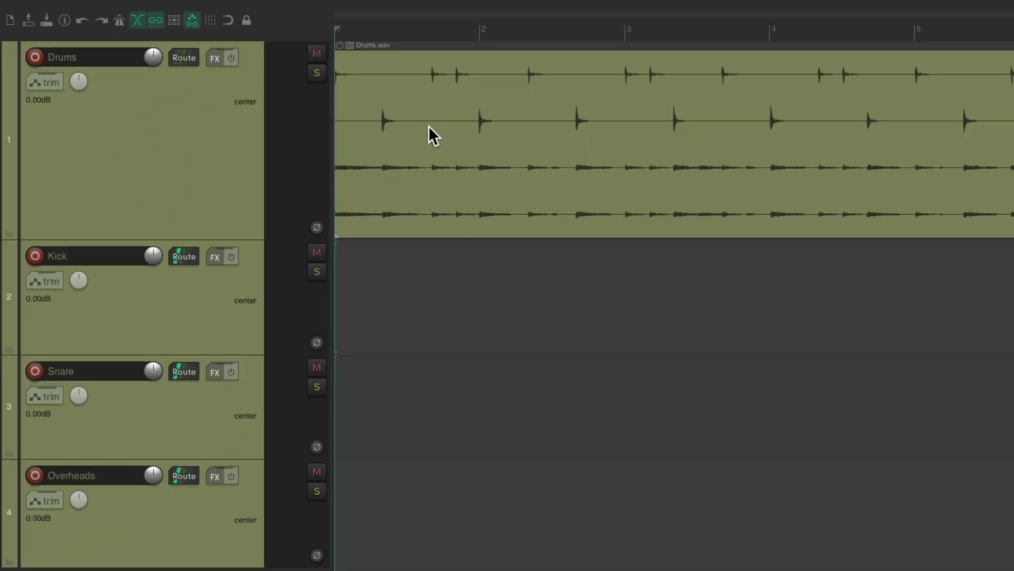
pyautogui.press('space')
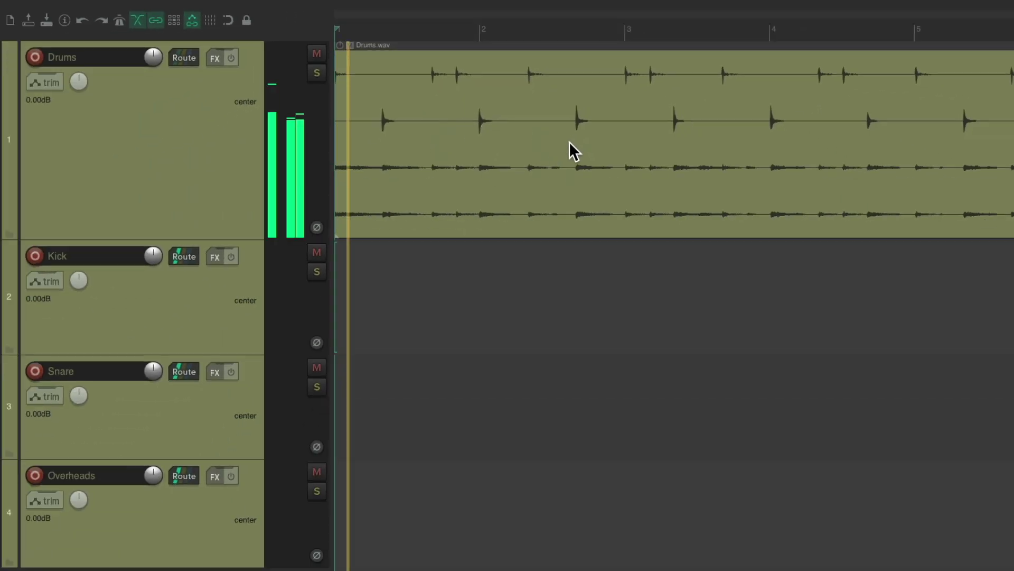
pyautogui.press('space')
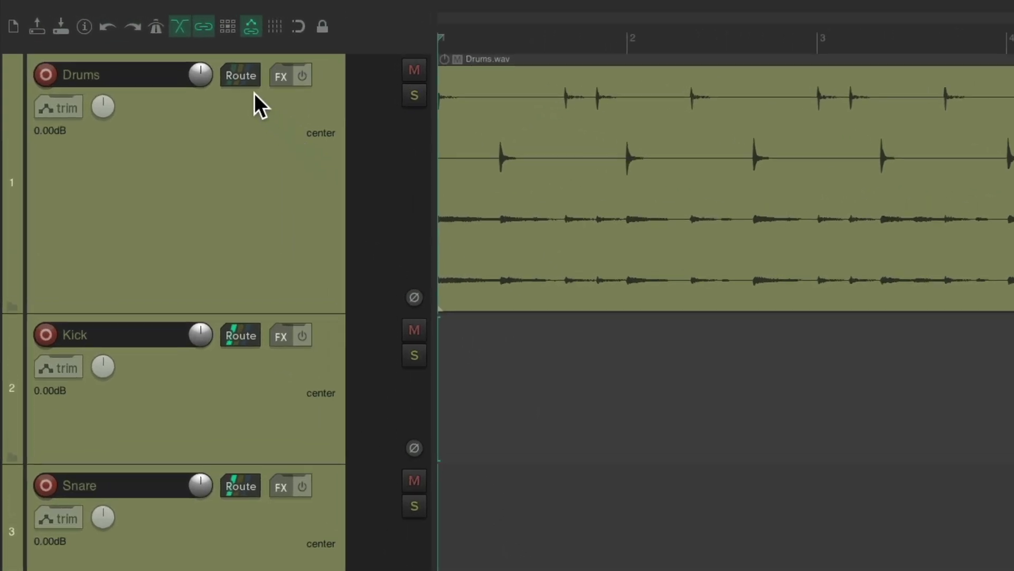
# Step: Create a send from the Drums track to the Kick track with mono channel 1 as its audio source
pyautogui.moveTo(351, 258); pyautogui.dragTo(261, 364)
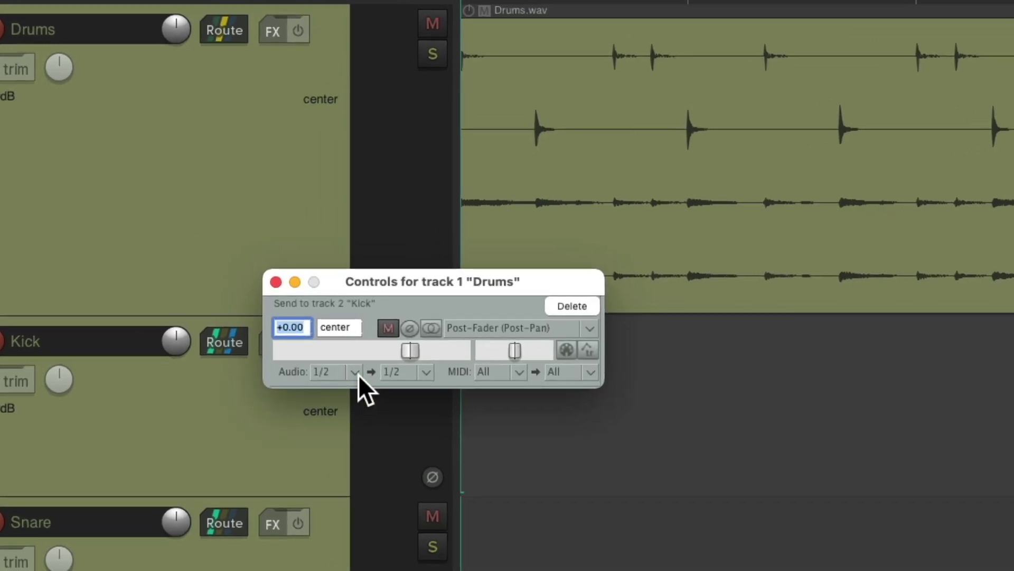
pyautogui.click(354, 373)
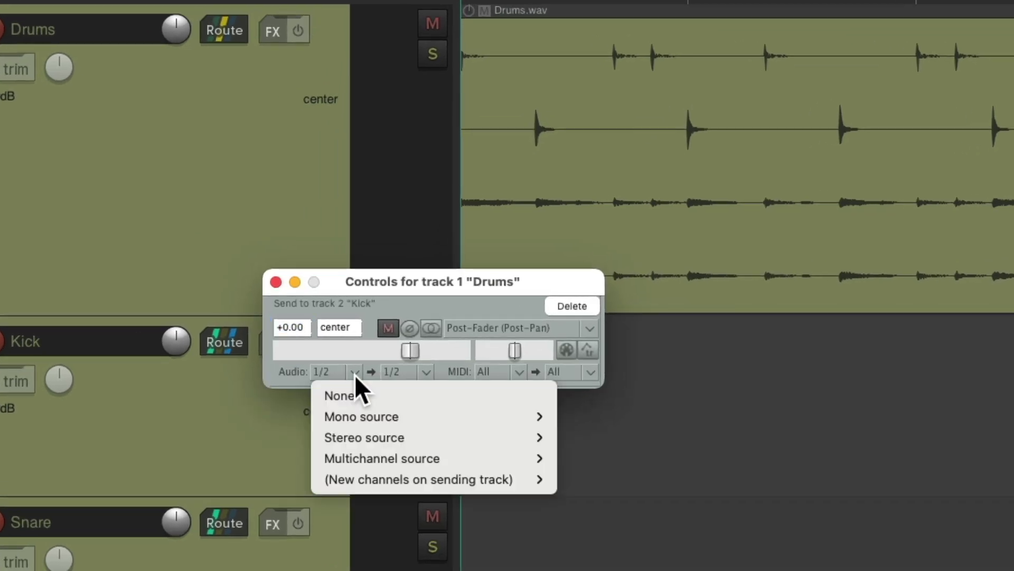
pyautogui.moveTo(382, 416)
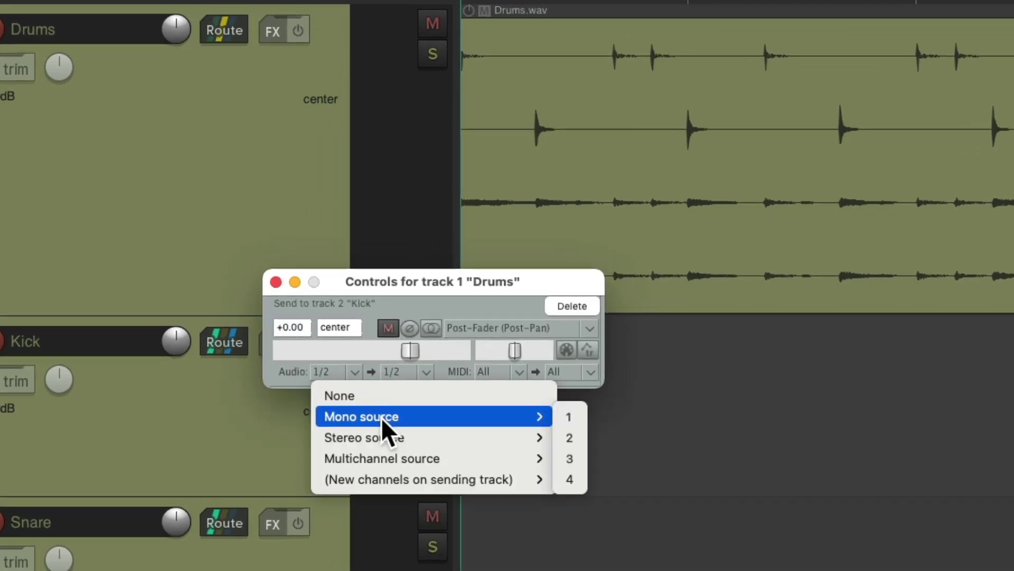
pyautogui.click(584, 417)
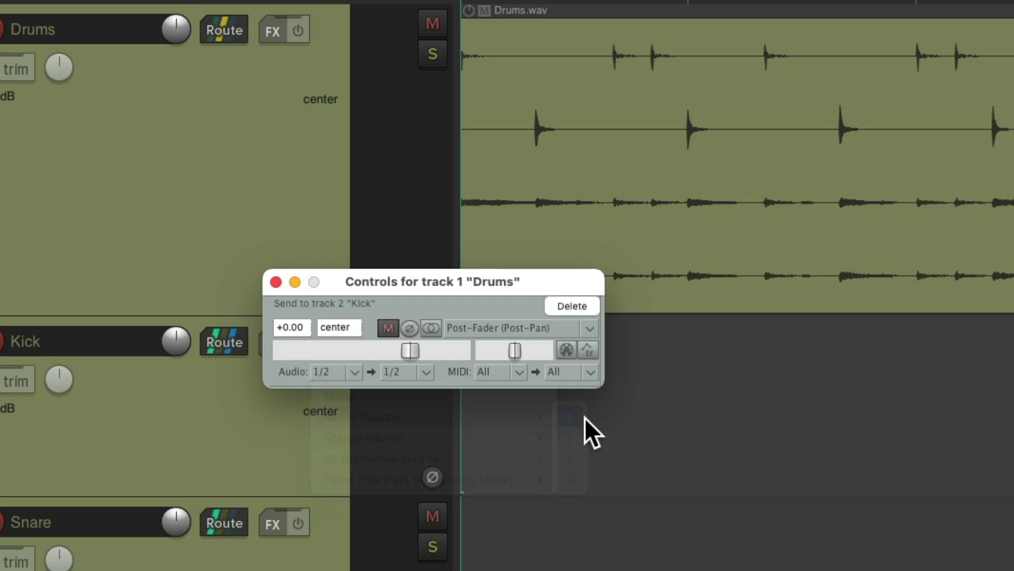
# Step: Create a send from the Drums track to the Snare track with mono channel 2 as its audio source
pyautogui.click(277, 281)
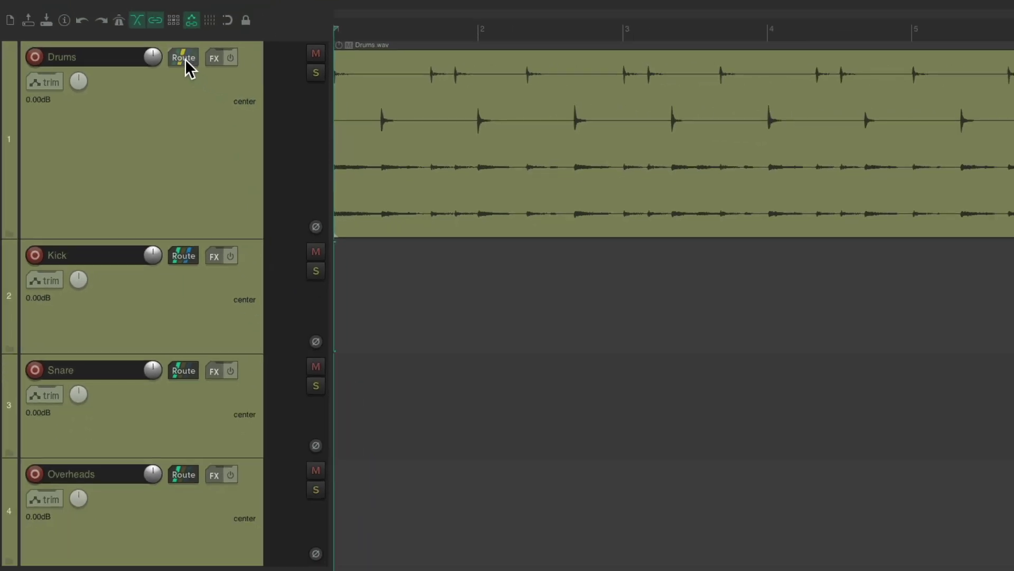
pyautogui.moveTo(228, 388); pyautogui.dragTo(237, 398)
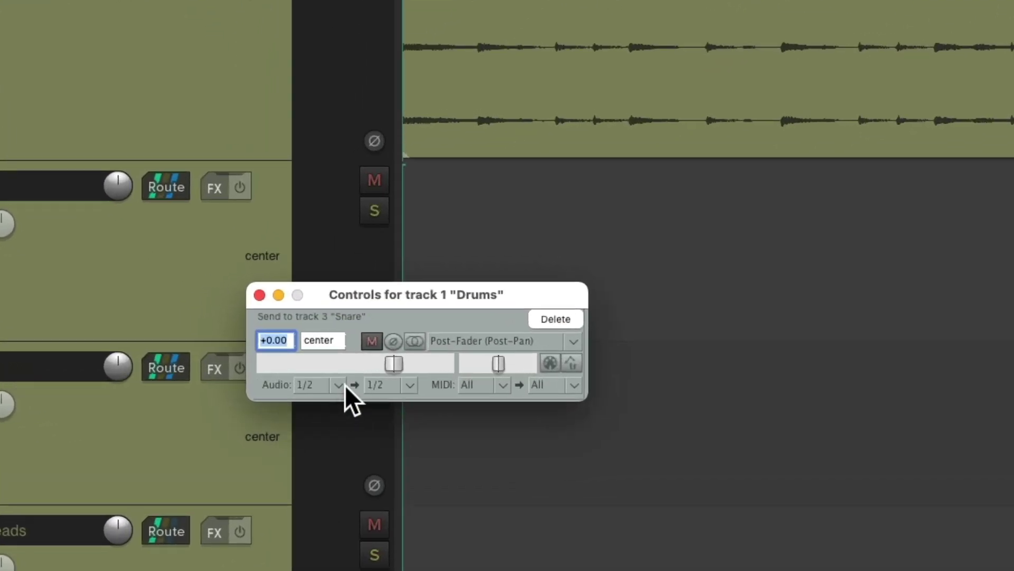
pyautogui.click(294, 383)
pyautogui.moveTo(346, 429)
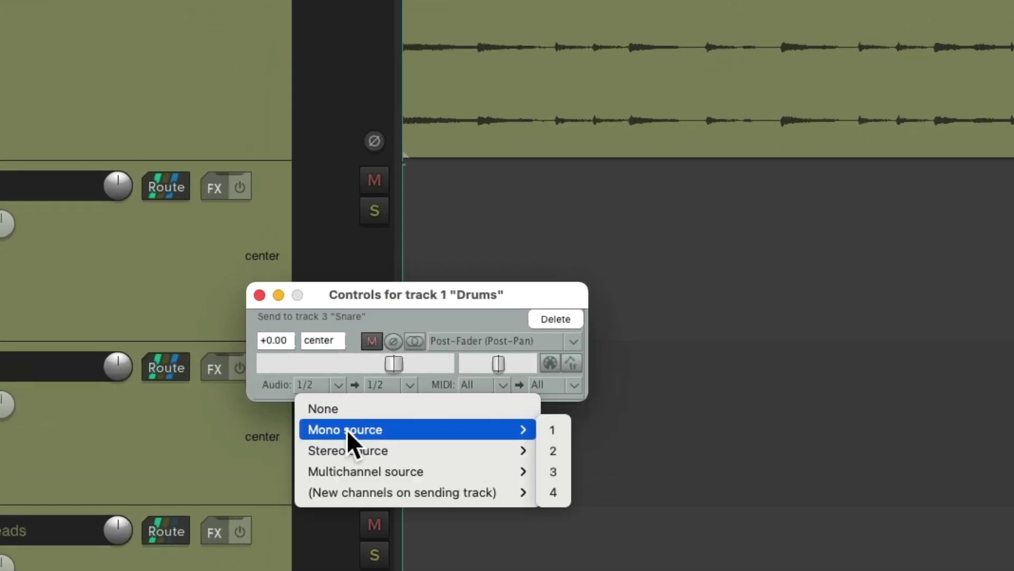
pyautogui.click(554, 451)
pyautogui.click(259, 294)
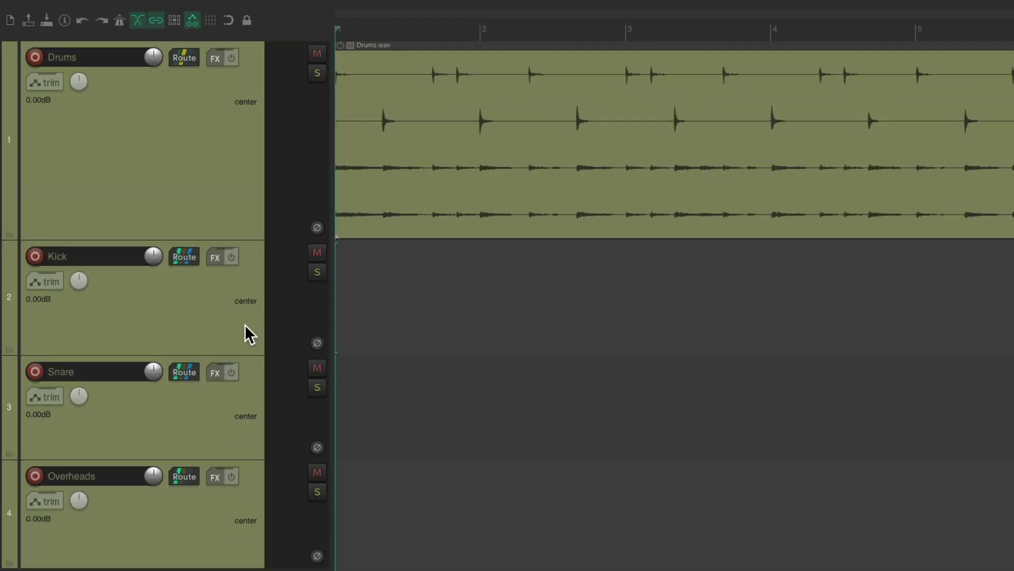
# Step: Create a send from the Drums track to the Overheads track with stereo channels 3/4 as its audio source
pyautogui.moveTo(184, 59); pyautogui.dragTo(213, 497)
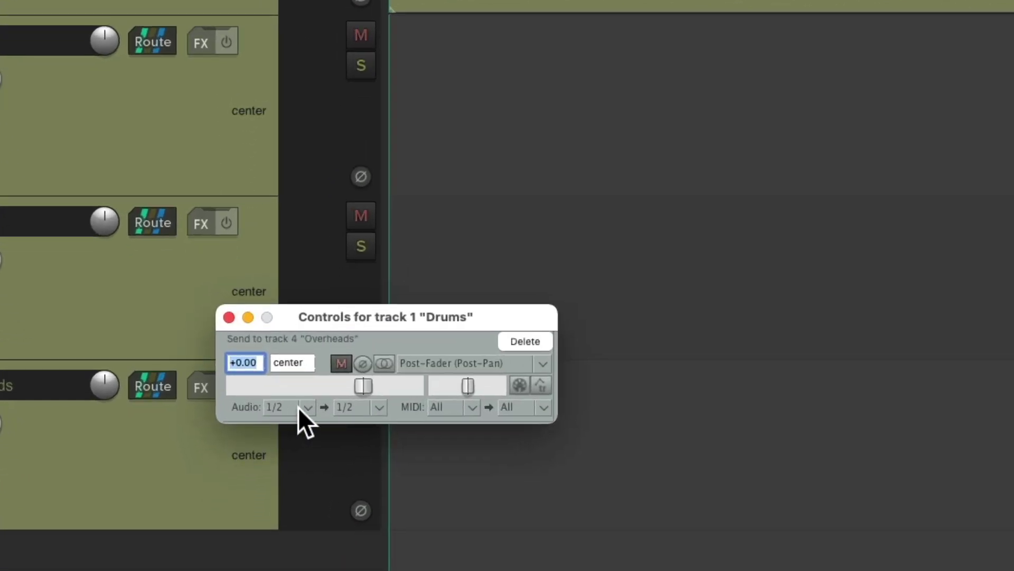
pyautogui.click(306, 406)
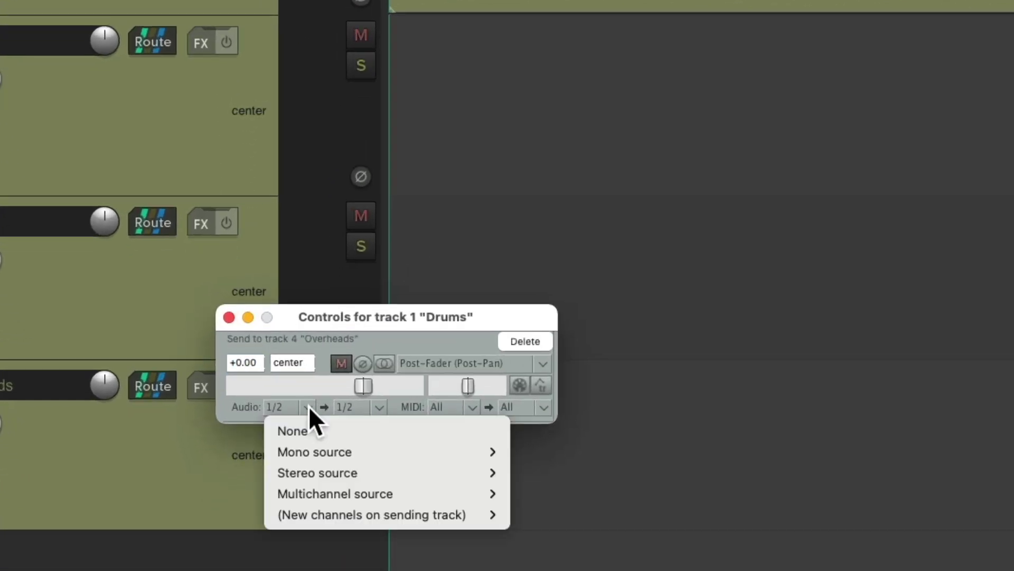
pyautogui.moveTo(298, 472)
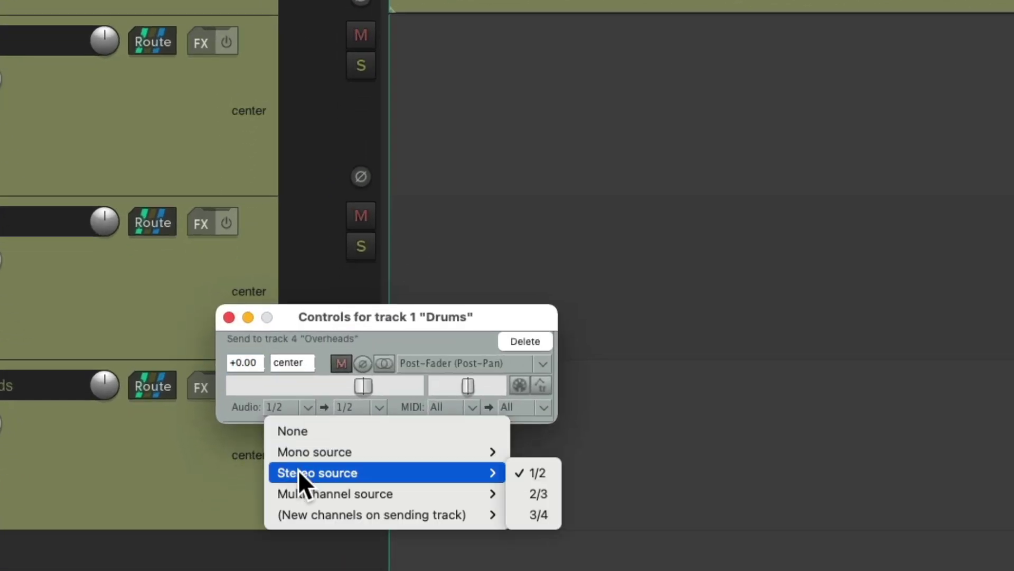
pyautogui.click(553, 515)
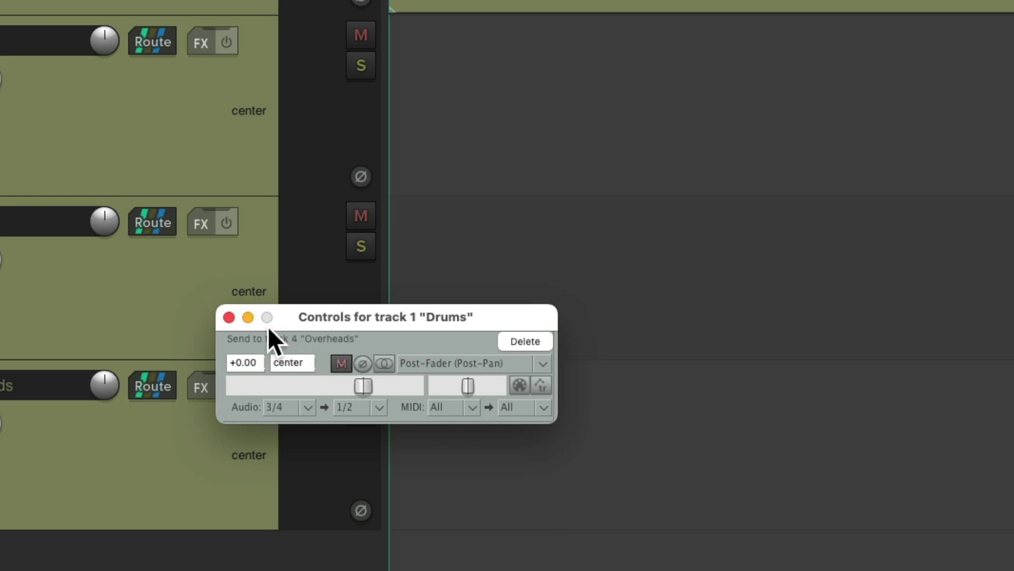
pyautogui.click(228, 317)
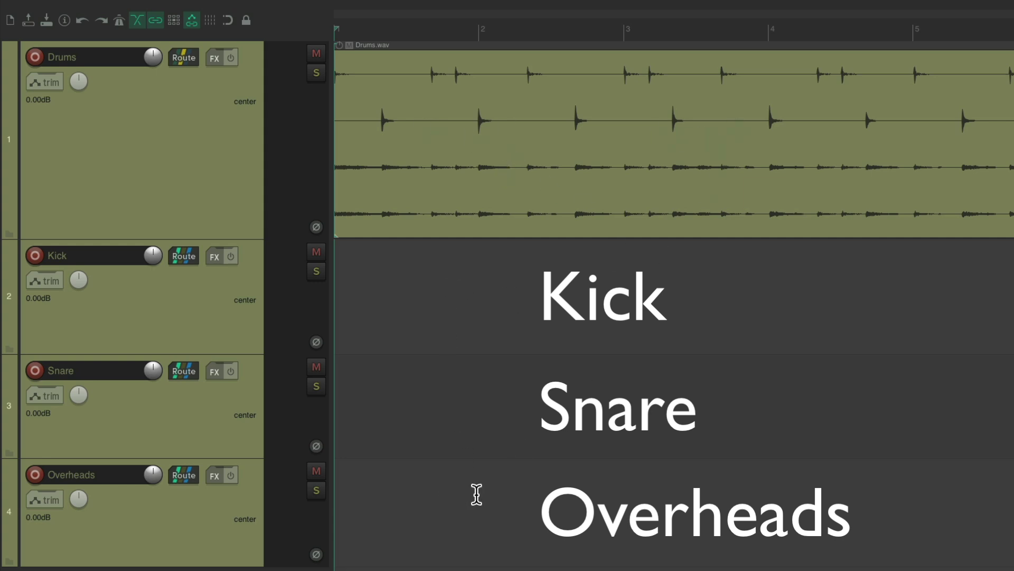
# Step: Play the project and solo the Kick, Snare and Overheads tracks one at a time to check each split
pyautogui.press('space')
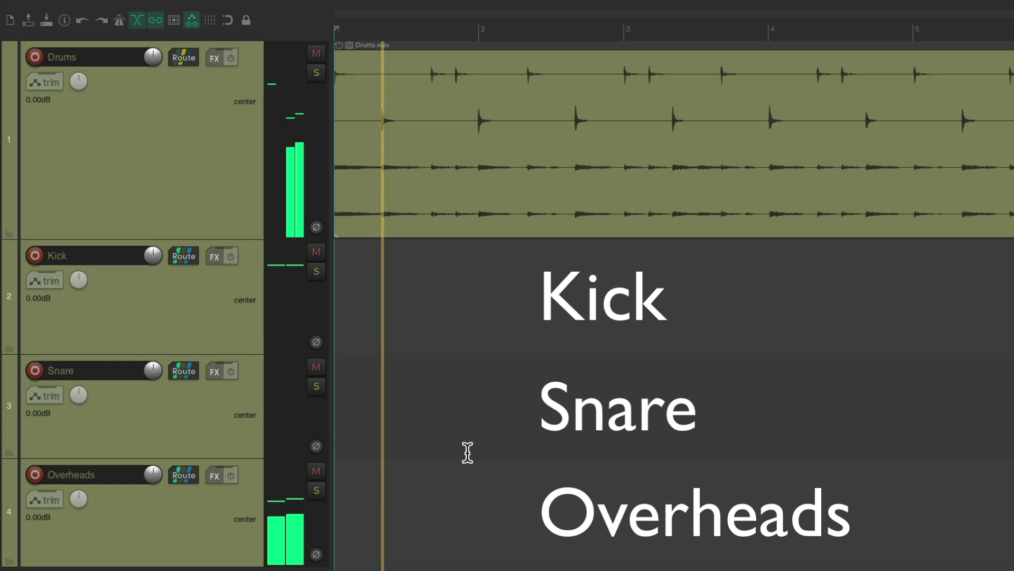
pyautogui.click(319, 269)
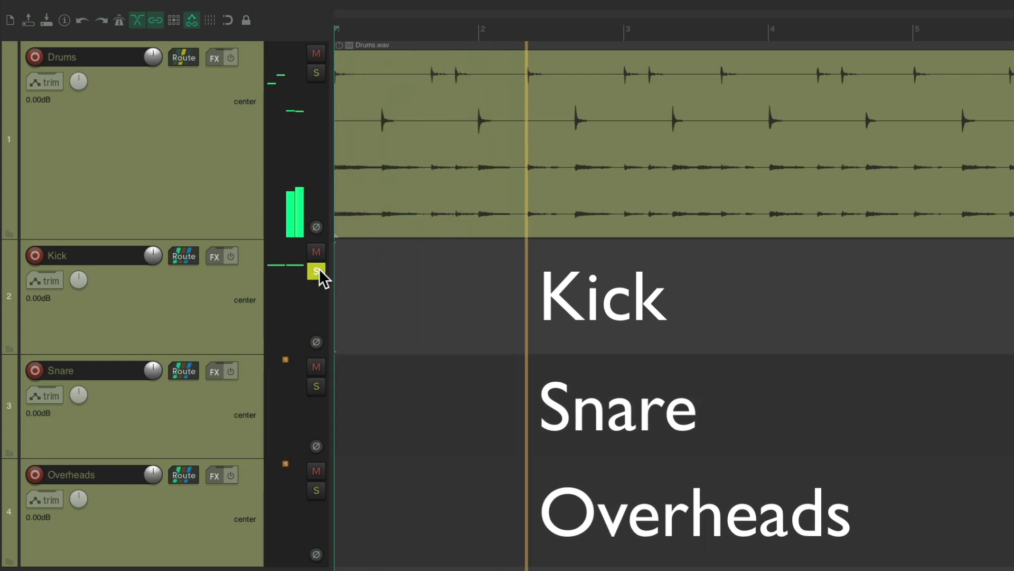
pyautogui.click(319, 269)
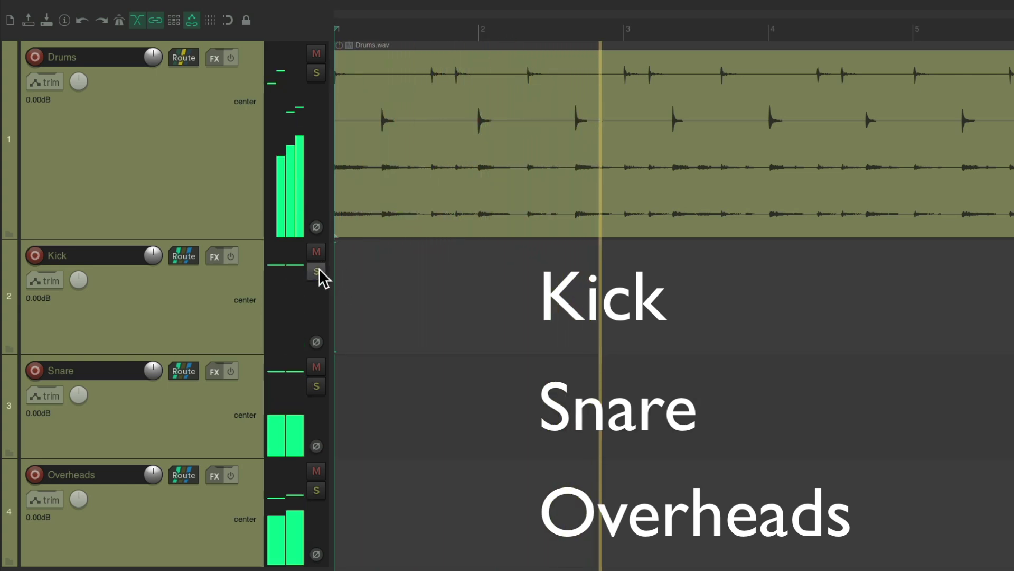
pyautogui.click(315, 381)
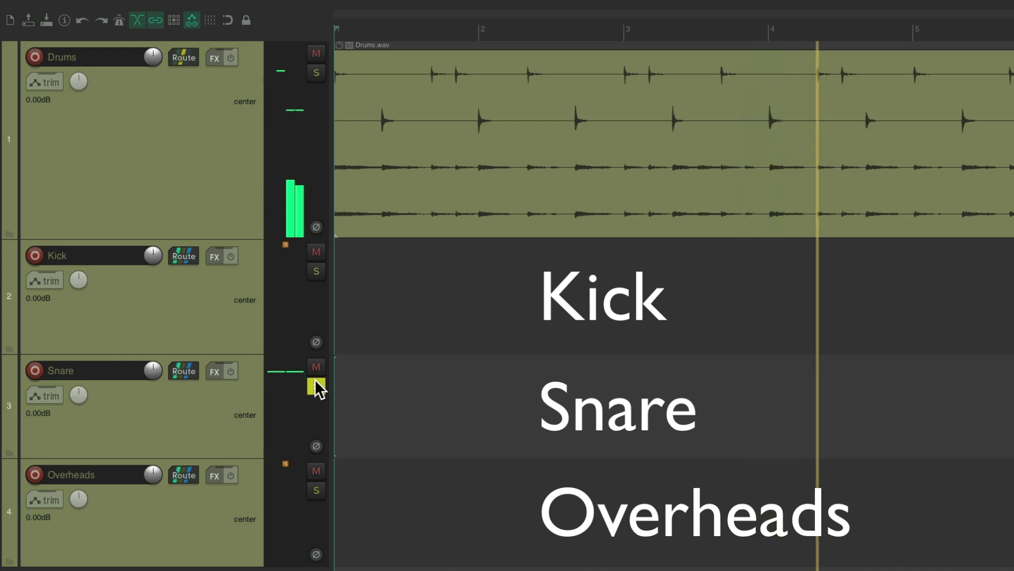
pyautogui.click(315, 379)
pyautogui.click(318, 494)
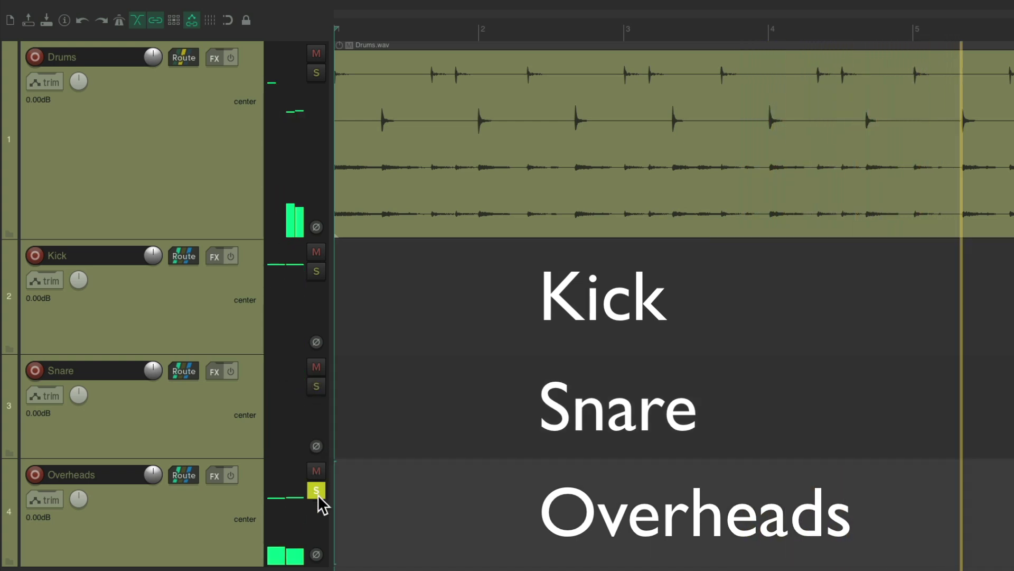
pyautogui.click(318, 495)
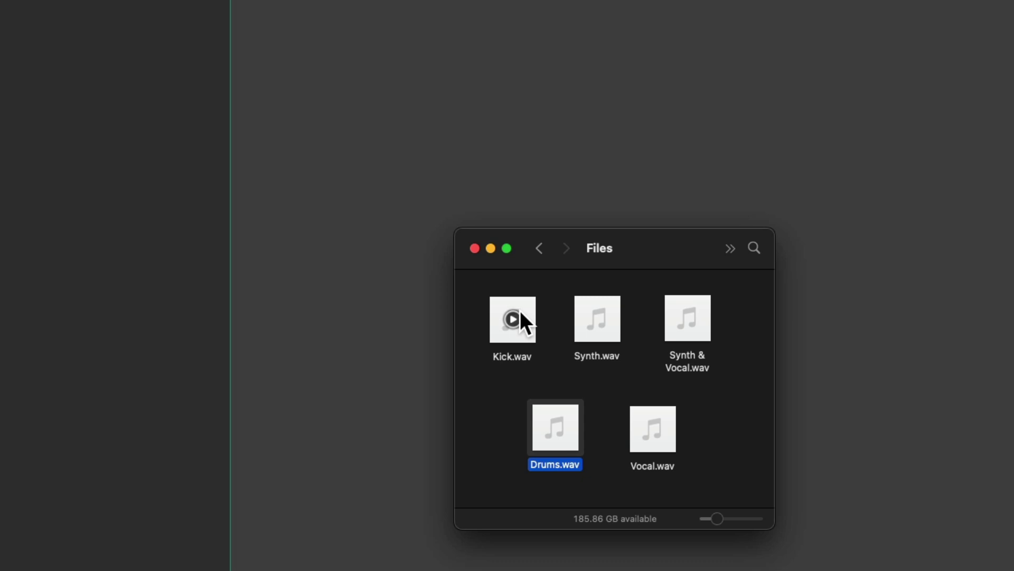
# Step: Import Kick.wav and Synth.wav from the Files folder onto two separate new tracks
pyautogui.moveTo(521, 332); pyautogui.dragTo(293, 159)
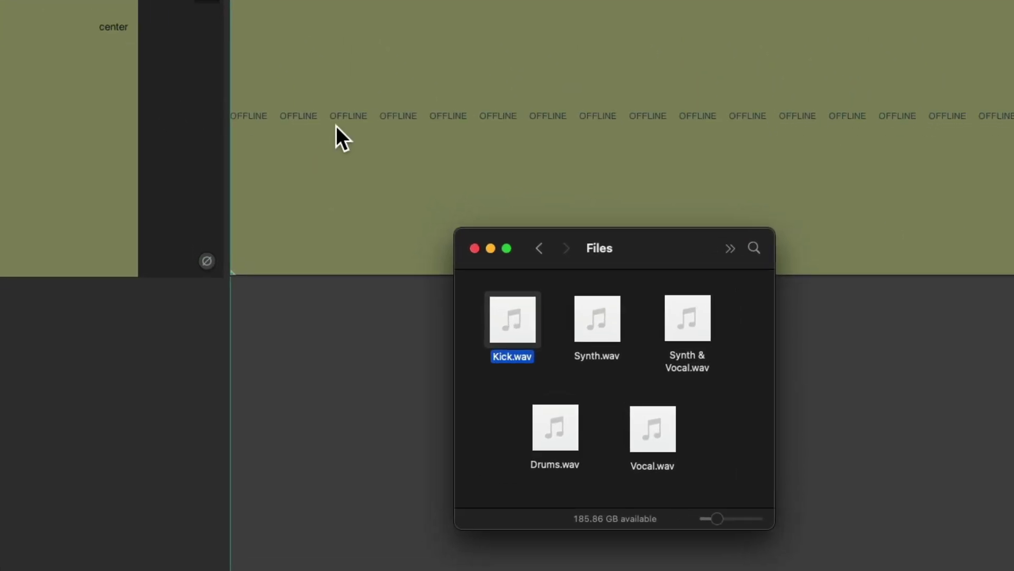
pyautogui.moveTo(590, 308); pyautogui.dragTo(116, 382)
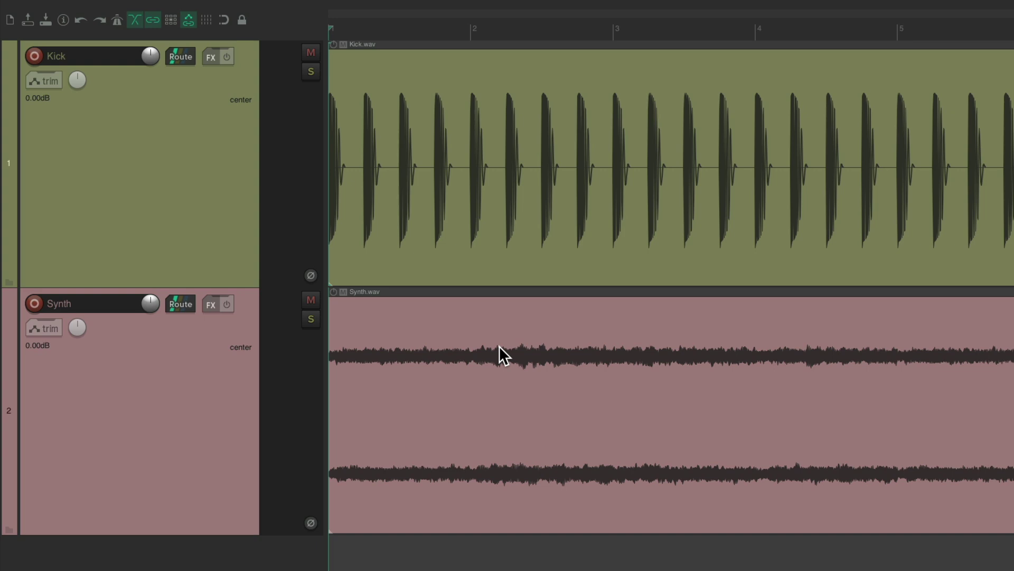
# Step: Play the Kick and Synth tracks together, and examine the Synth track's routing and channel count
pyautogui.press('space')
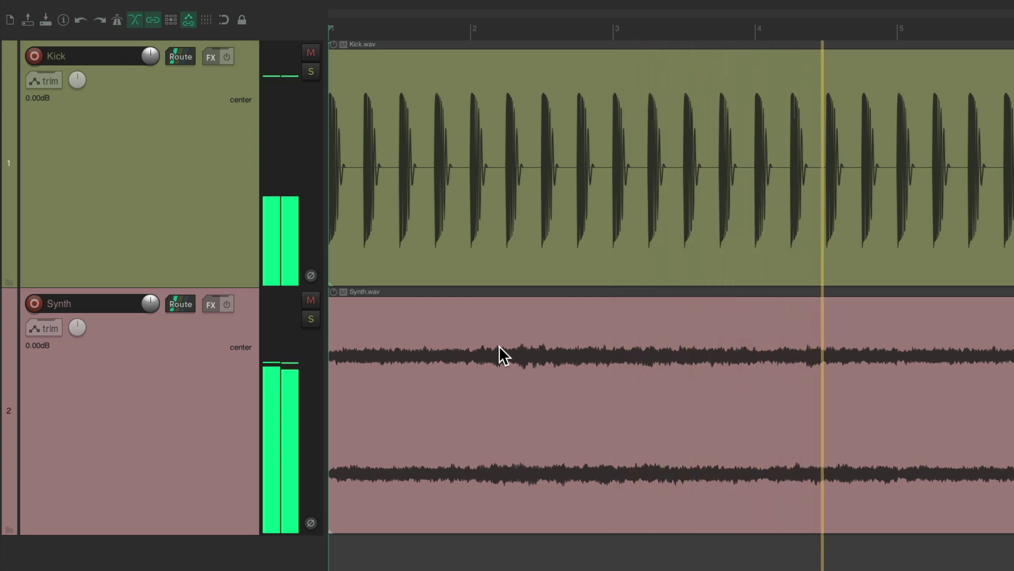
pyautogui.press('space')
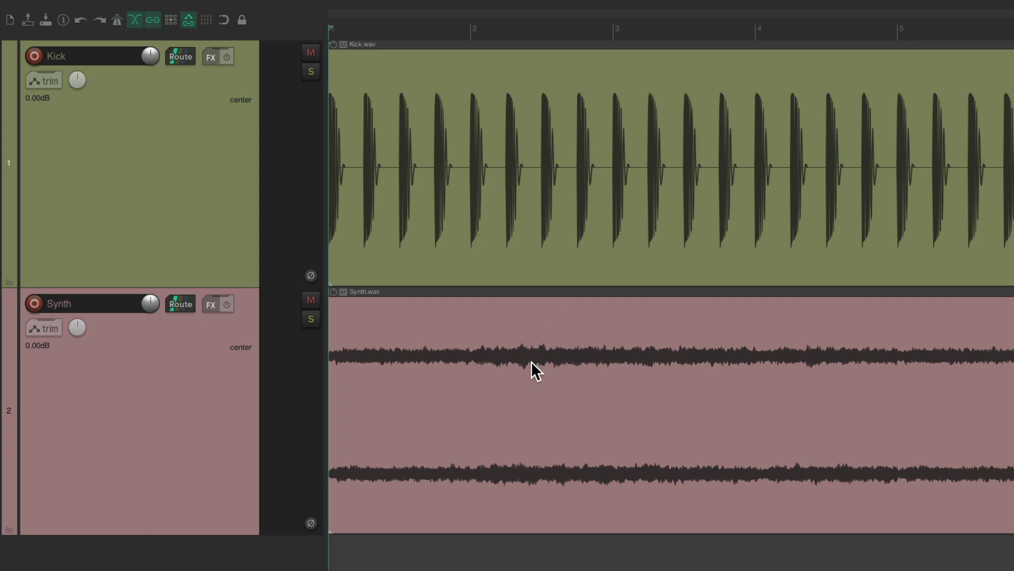
pyautogui.click(175, 304)
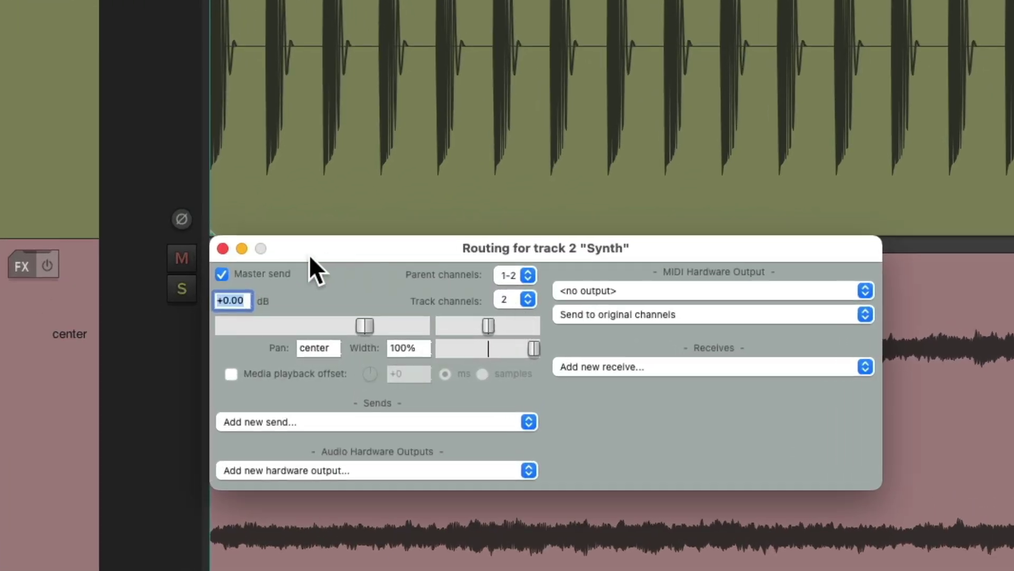
pyautogui.click(223, 249)
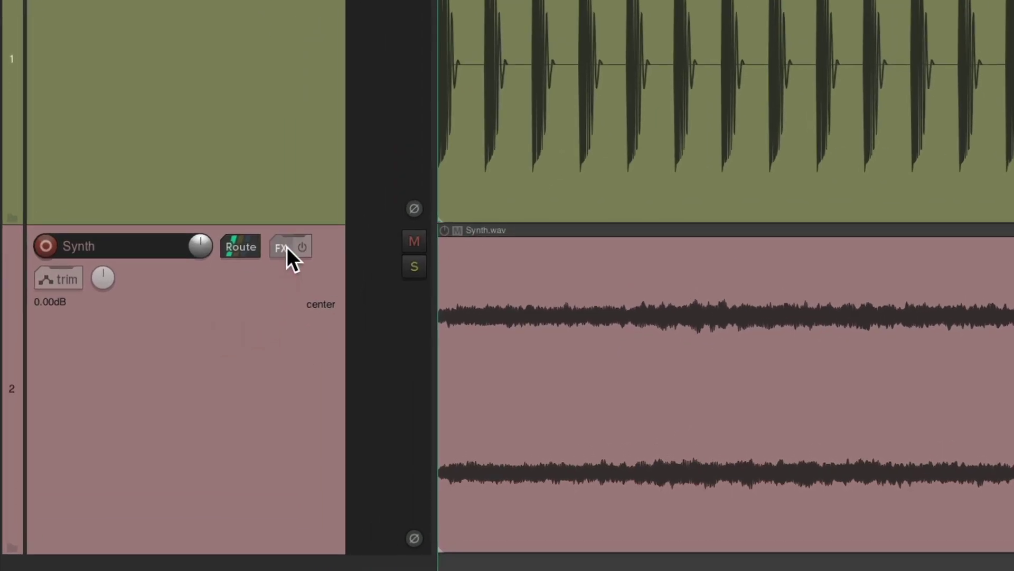
# Step: Add the ReaComp compressor to the Synth track and set its detector input to Auxiliary Inputs
pyautogui.click(286, 246)
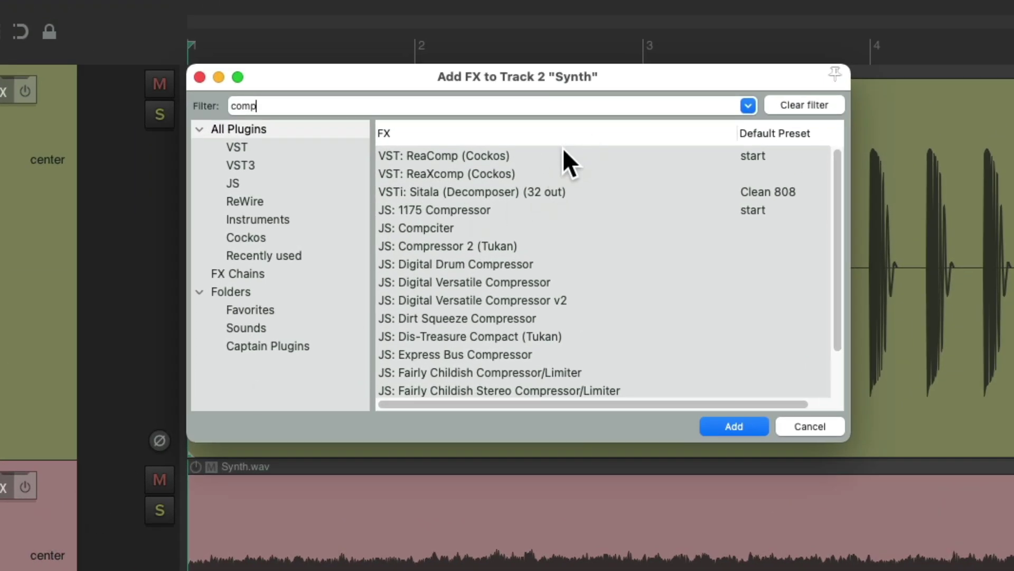
pyautogui.click(563, 153)
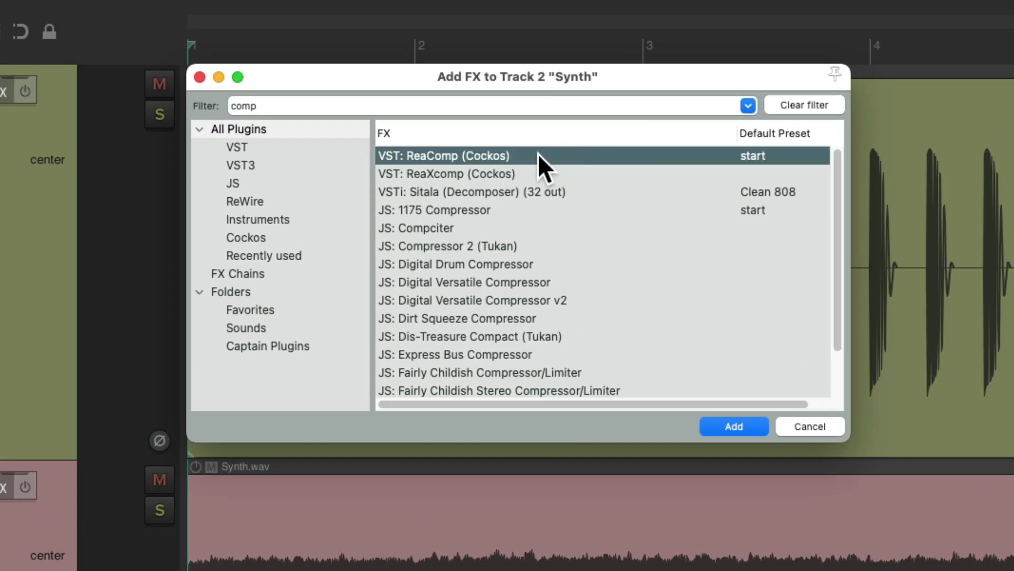
pyautogui.doubleClick(562, 154)
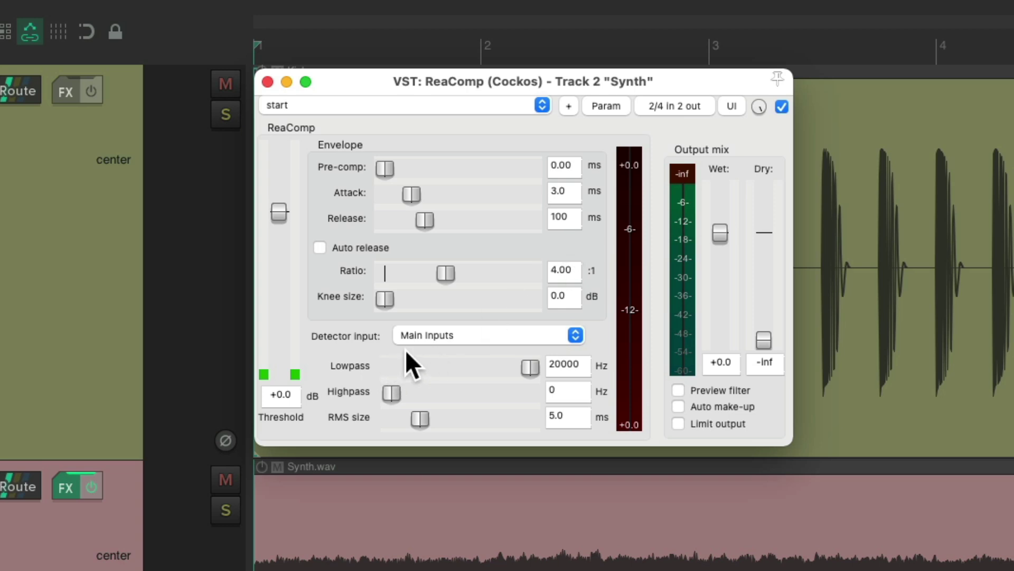
pyautogui.click(496, 338)
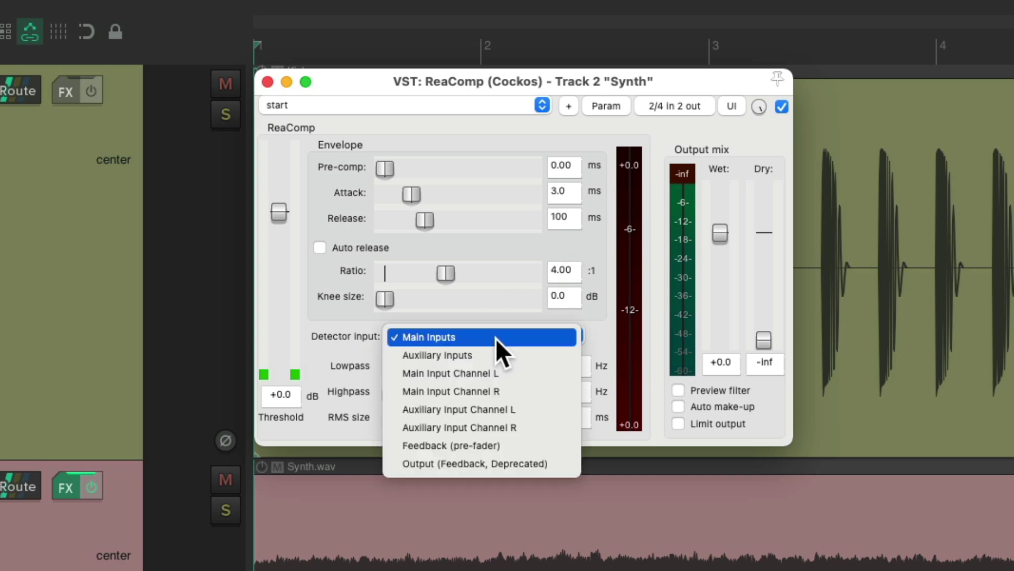
pyautogui.click(518, 354)
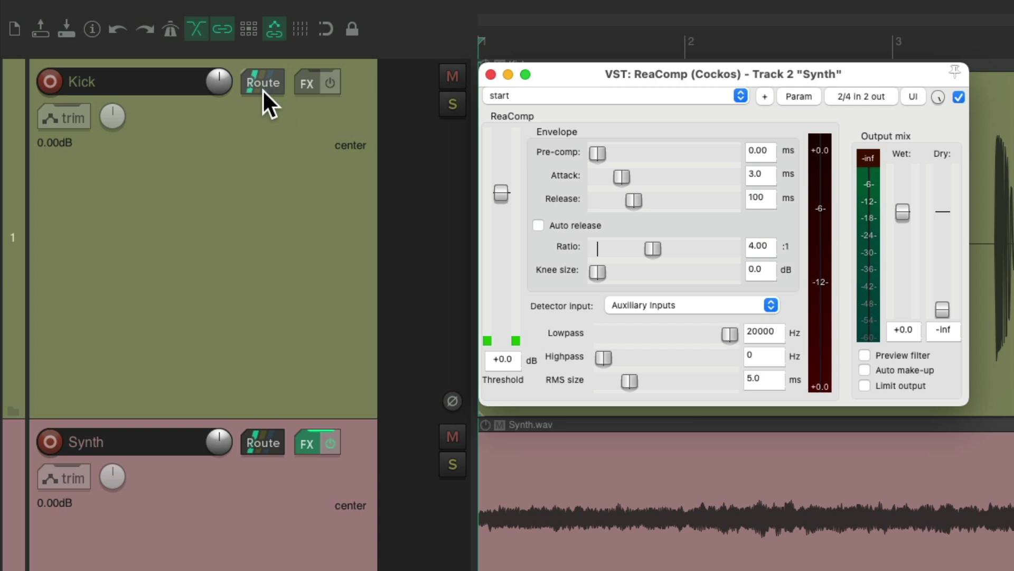
# Step: Create a sidechain send from the Kick track's channels 1/2 to channels 3/4 of the Synth track's ReaComp
pyautogui.moveTo(262, 90); pyautogui.dragTo(702, 194)
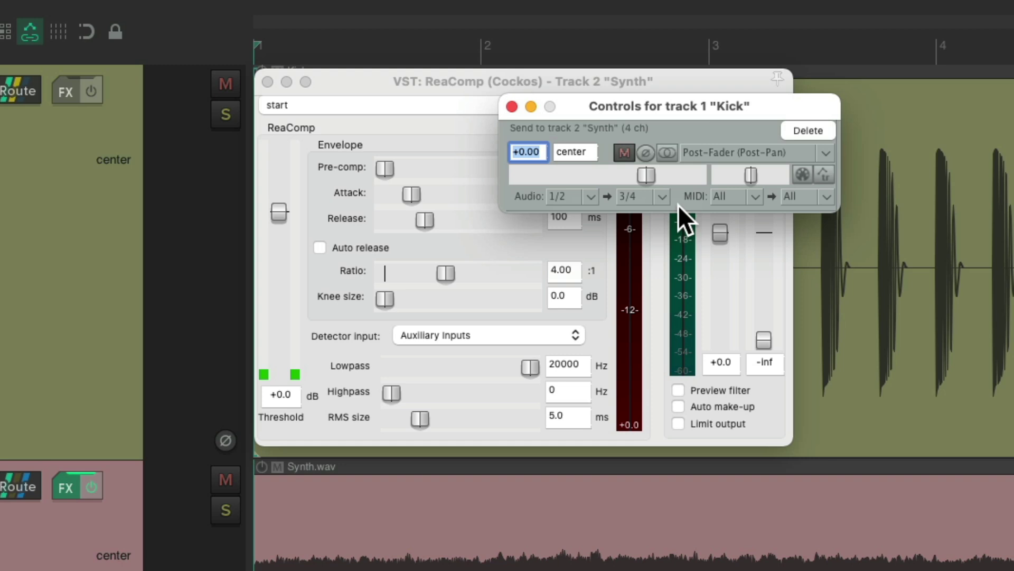
pyautogui.click(511, 106)
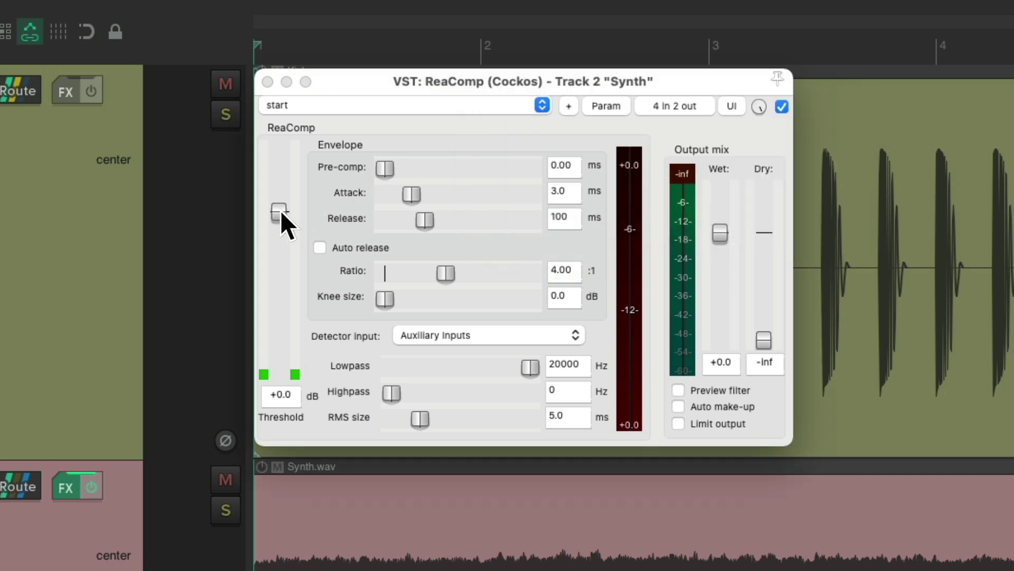
# Step: Lower ReaComp's threshold to -26.6 dB while the project plays
pyautogui.press('space')
pyautogui.moveTo(280, 210); pyautogui.dragTo(279, 304)
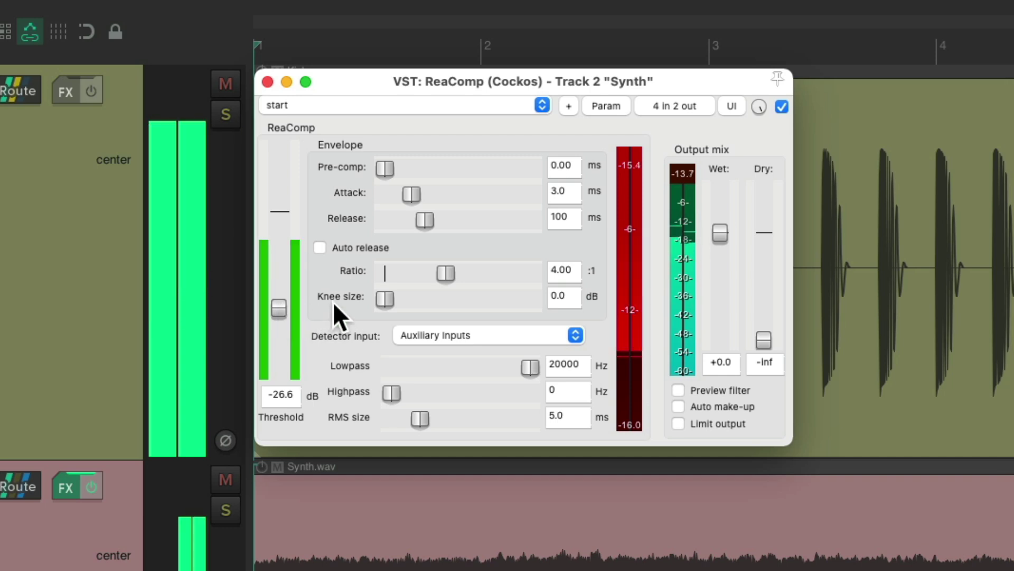
pyautogui.press('space')
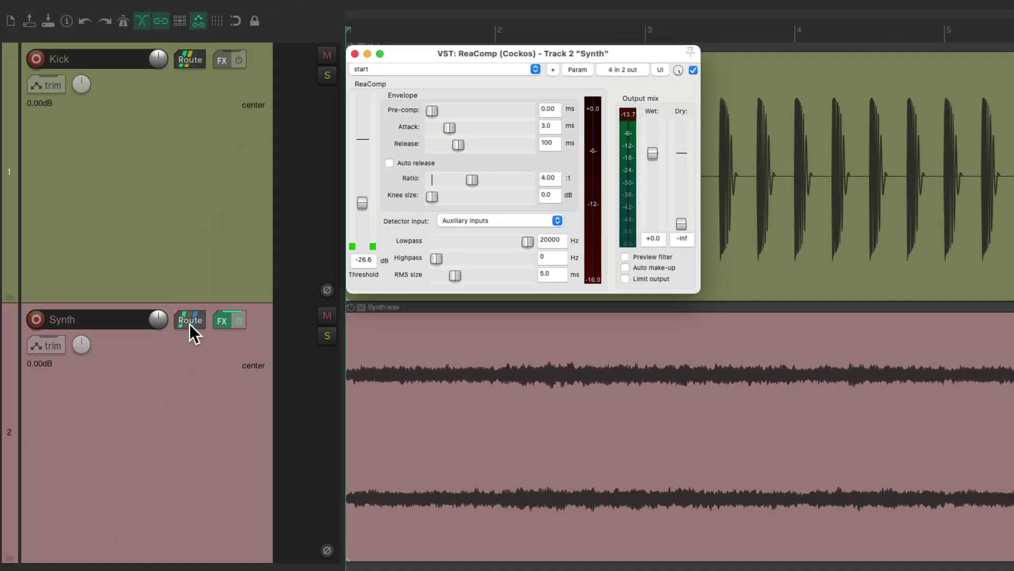
# Step: Examine the Synth track's channel count and its receive from Kick, and play the project to check the sidechain compression
pyautogui.click(189, 322)
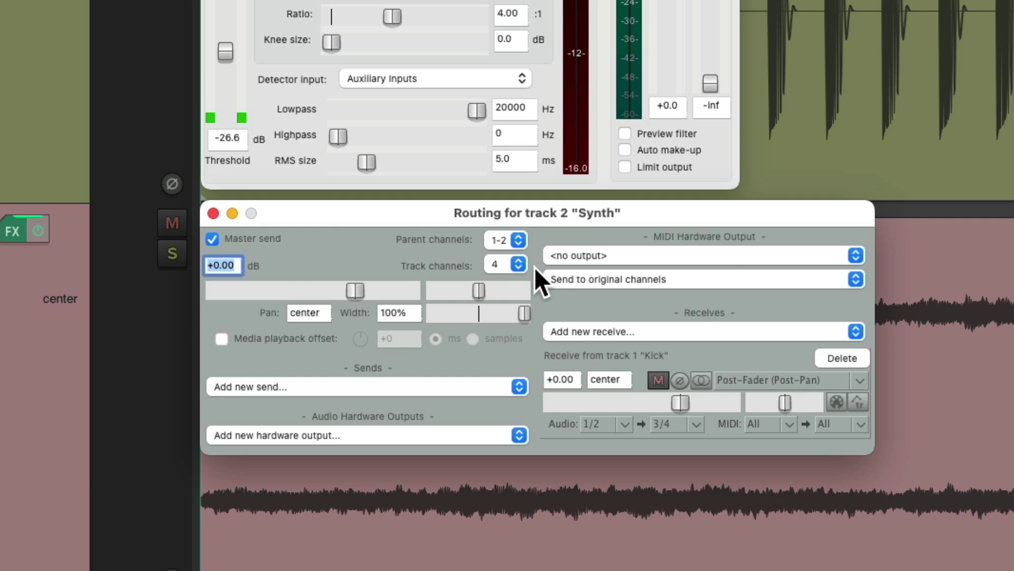
pyautogui.click(213, 213)
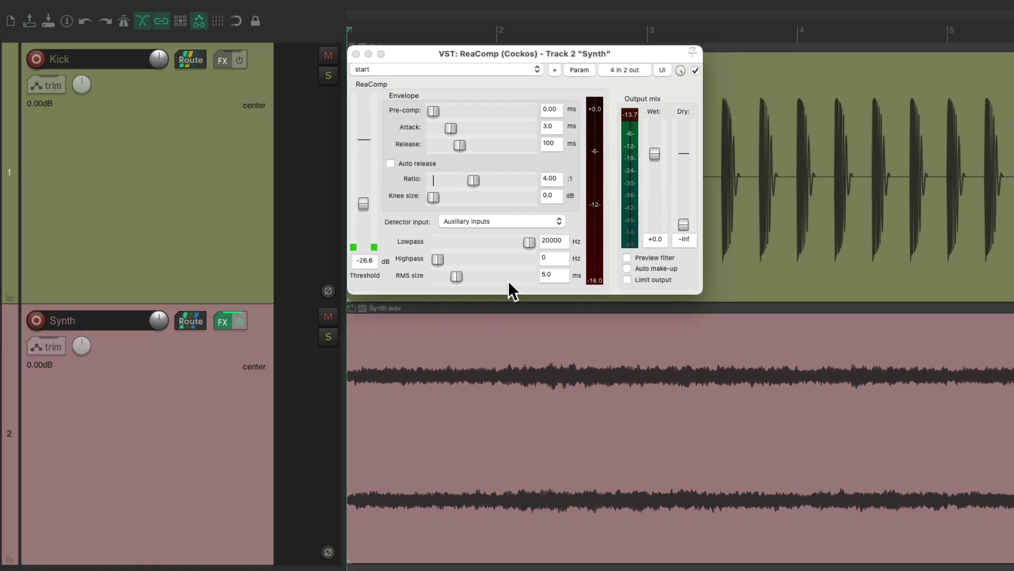
pyautogui.click(508, 280)
pyautogui.press('space')
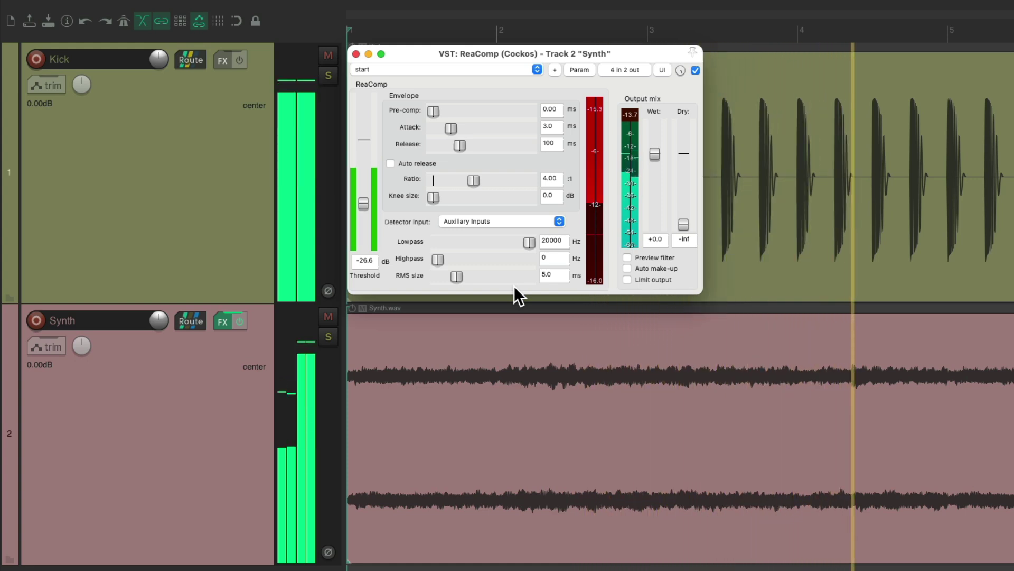
pyautogui.press('space')
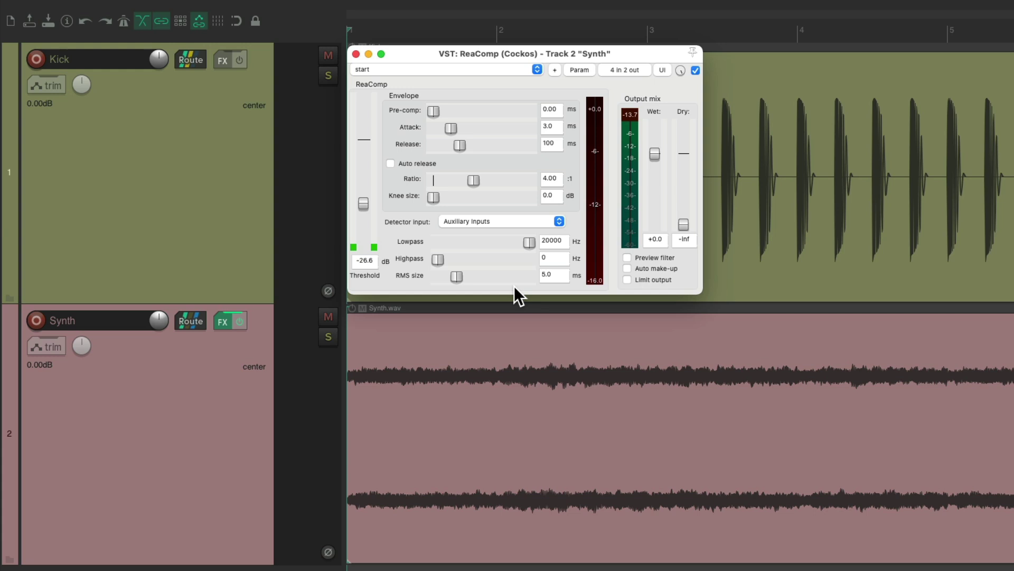
# Step: Delete the Kick and Synth tracks and import Synth & Vocal.wav onto a new track at the project start
pyautogui.click(237, 168)
pyautogui.keyDown('shift'); pyautogui.click(233, 377); pyautogui.keyUp('shift')
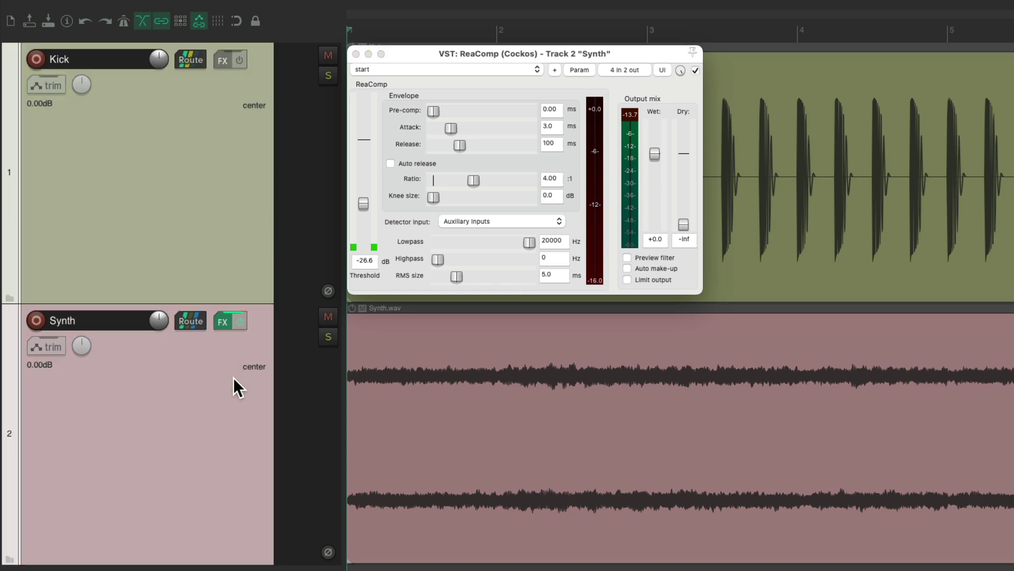
pyautogui.press('Delete')
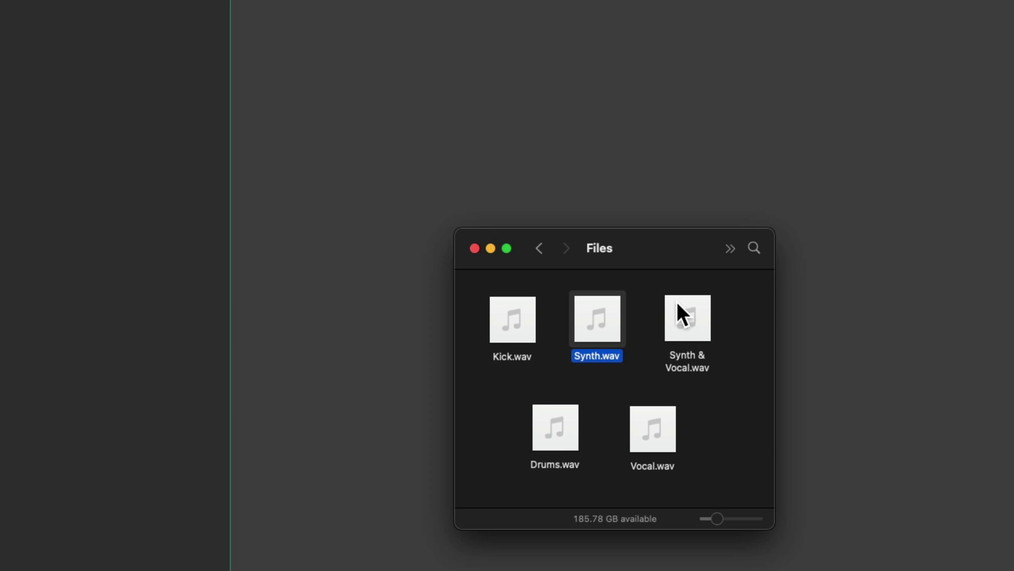
pyautogui.moveTo(678, 305); pyautogui.dragTo(276, 214)
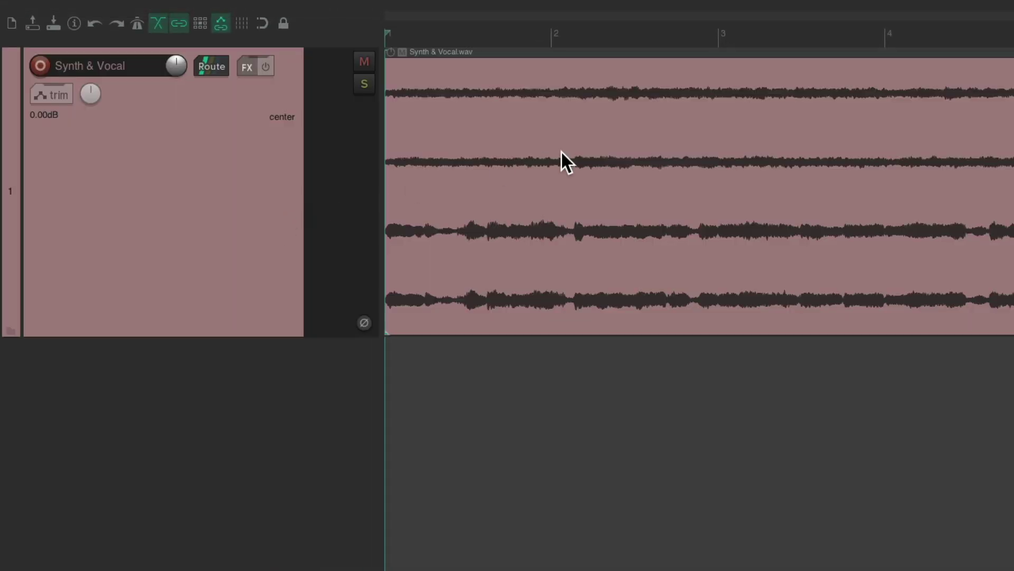
pyautogui.rightClick(547, 129)
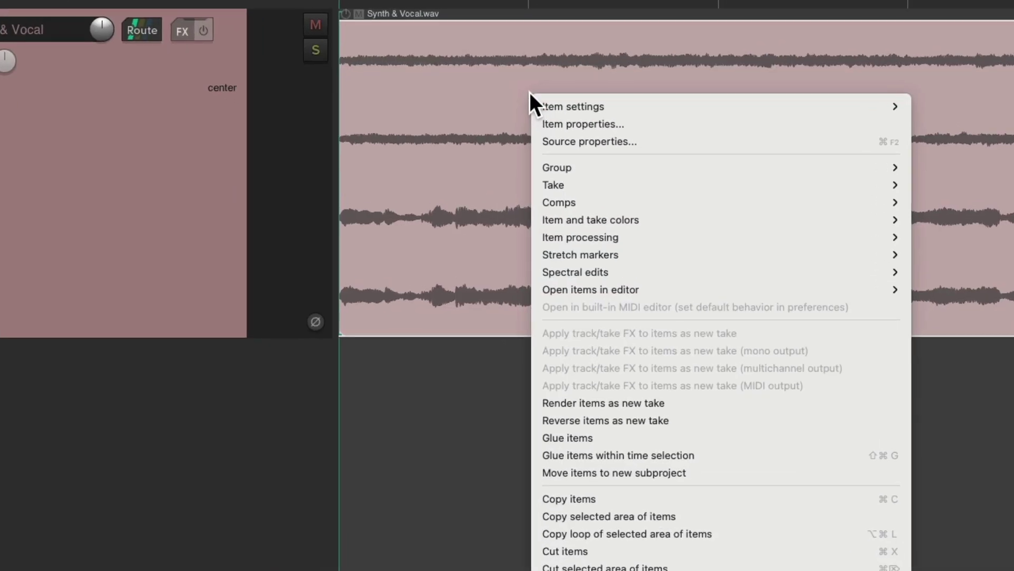
pyautogui.moveTo(555, 133)
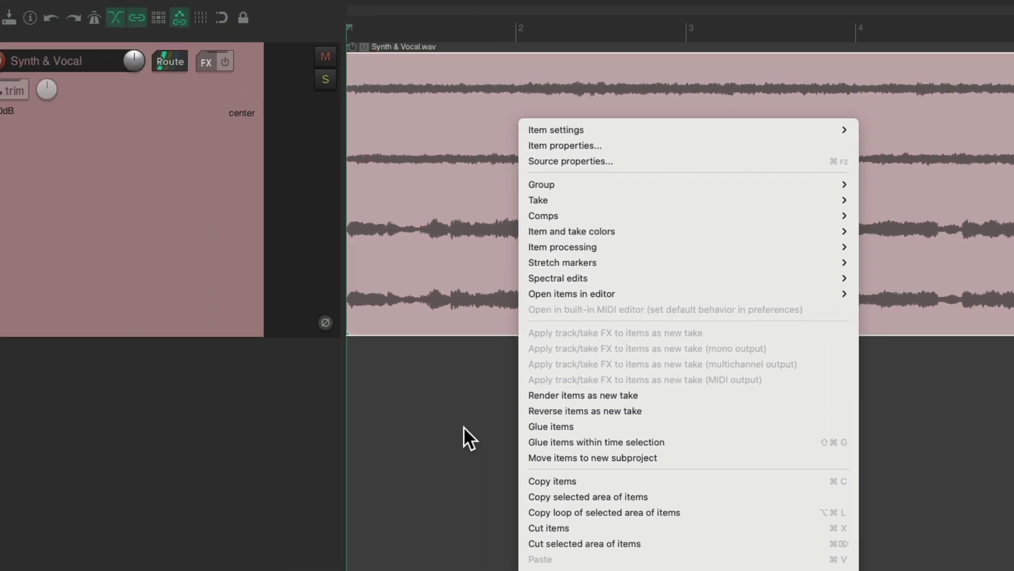
pyautogui.press('Escape')
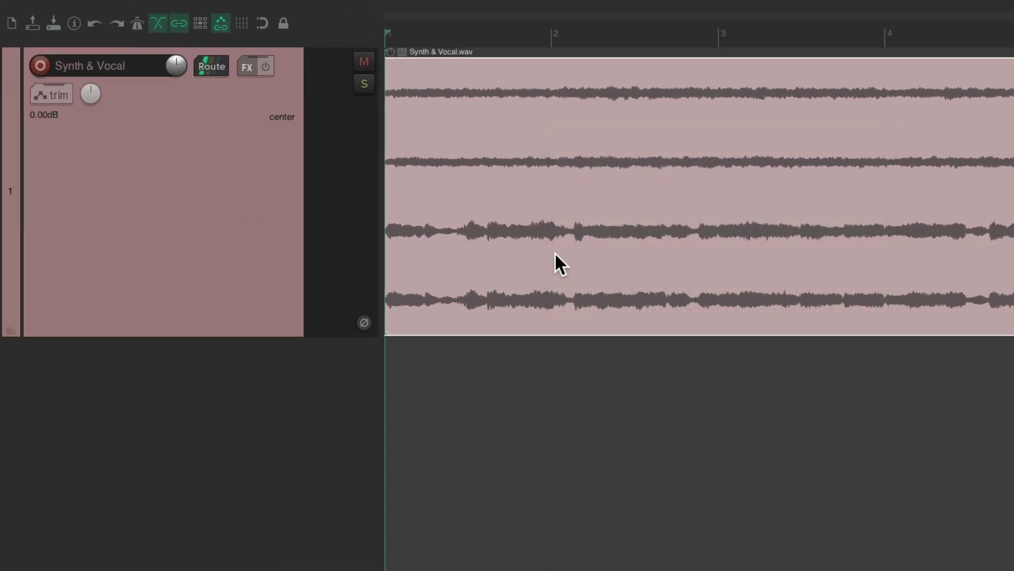
# Step: Set the Synth & Vocal item's channel mode to Mono (Mix L+R) and play it back
pyautogui.doubleClick(582, 112)
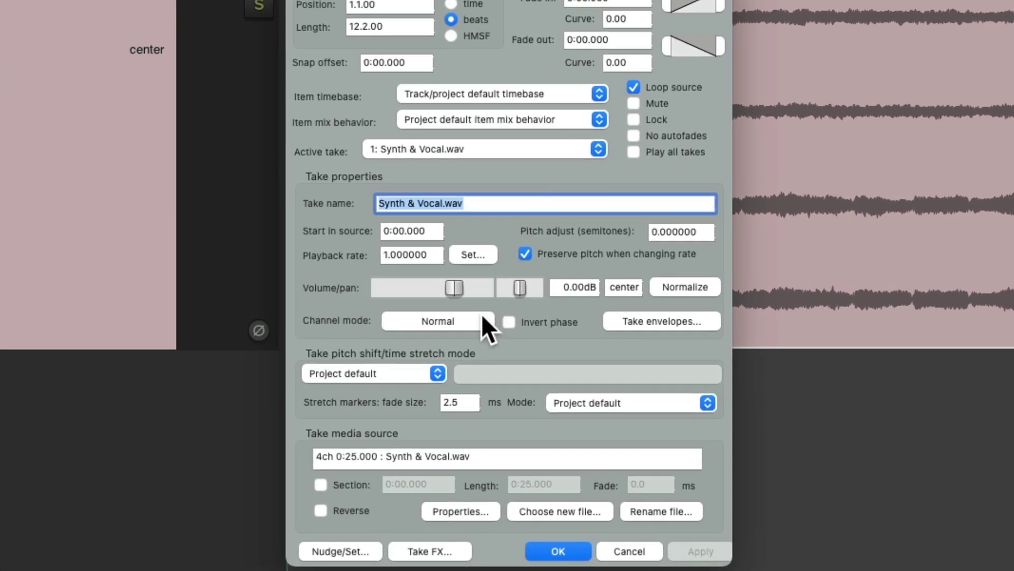
pyautogui.click(477, 319)
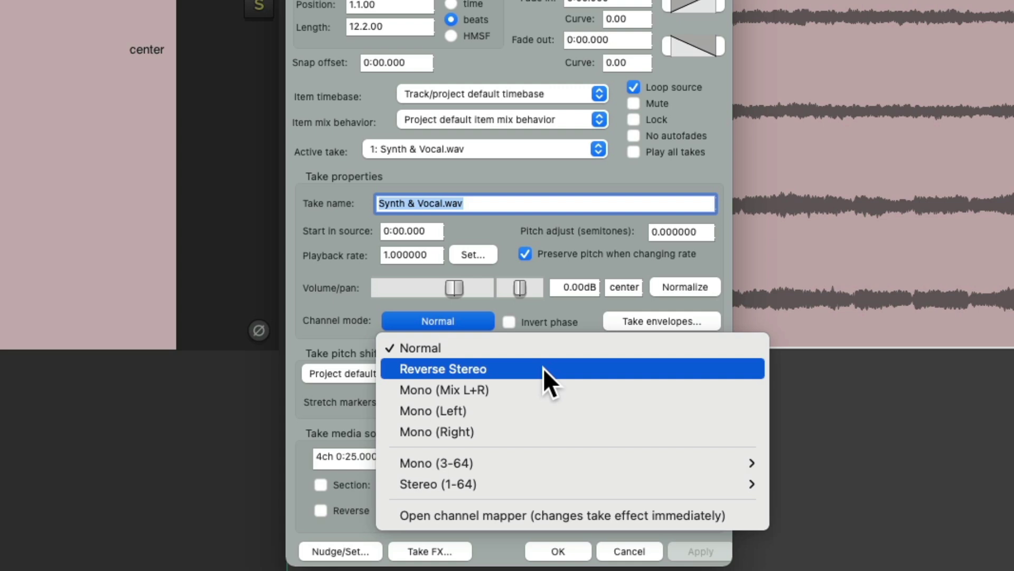
pyautogui.click(540, 387)
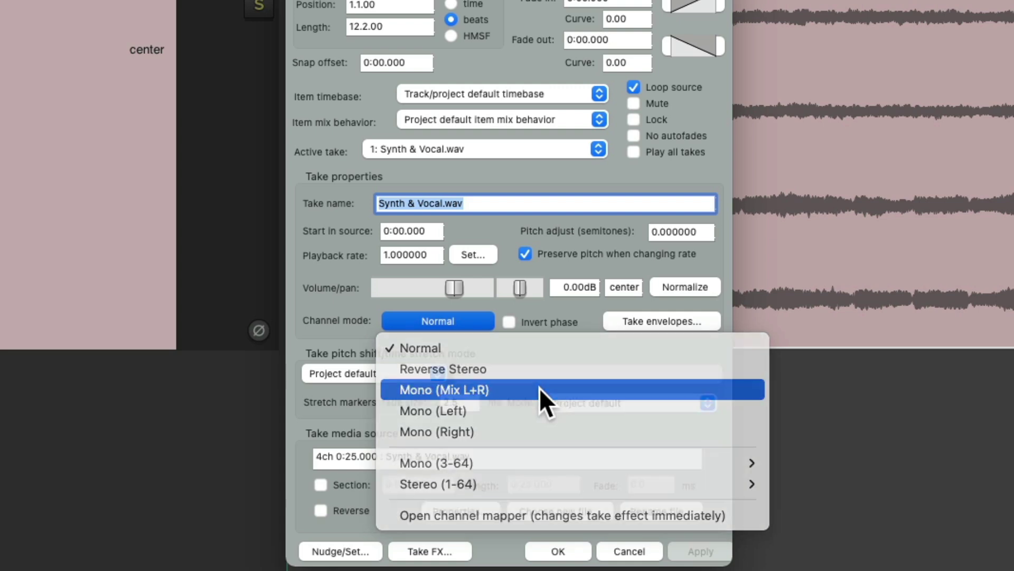
pyautogui.click(564, 551)
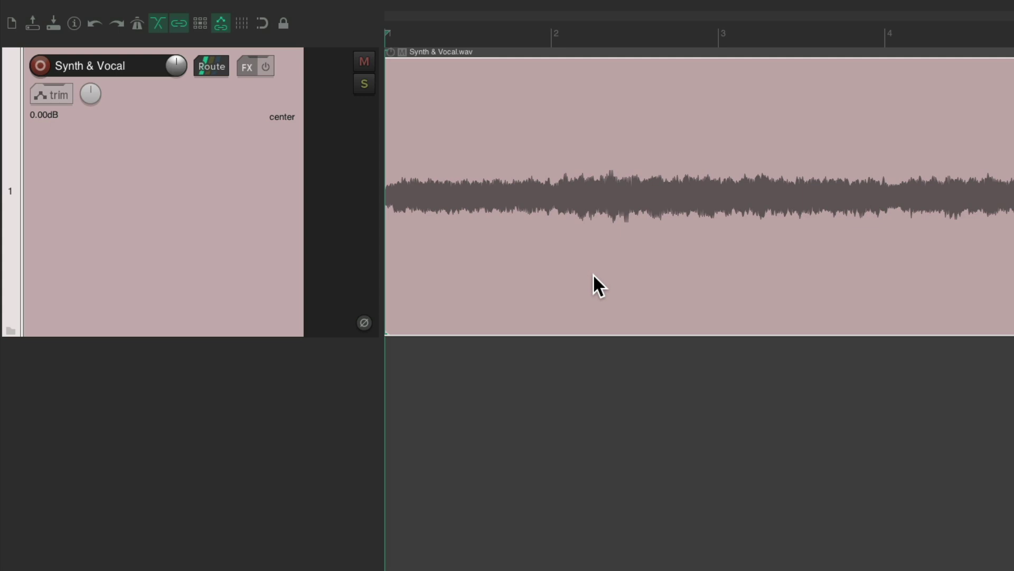
pyautogui.press('space')
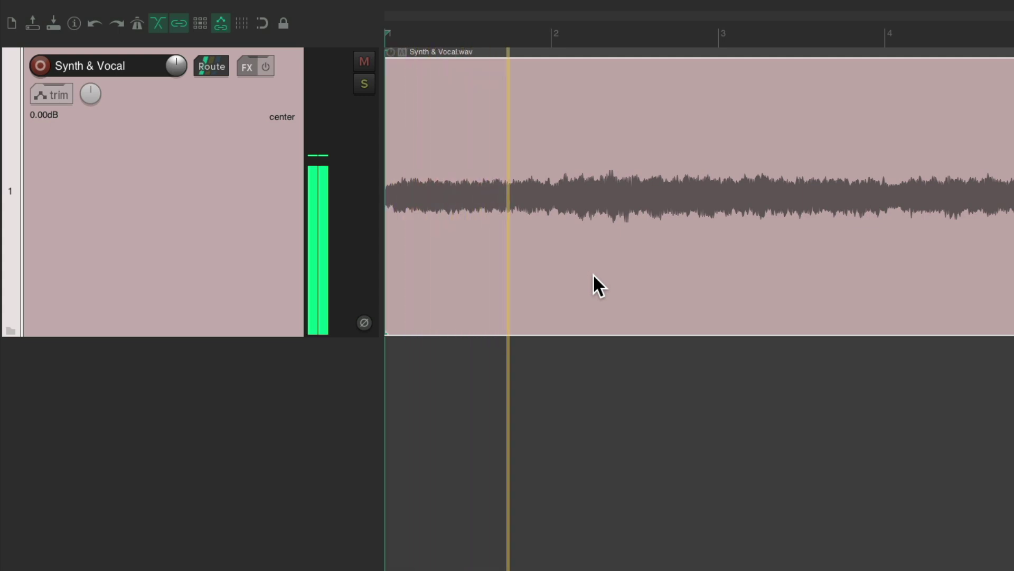
pyautogui.press('space')
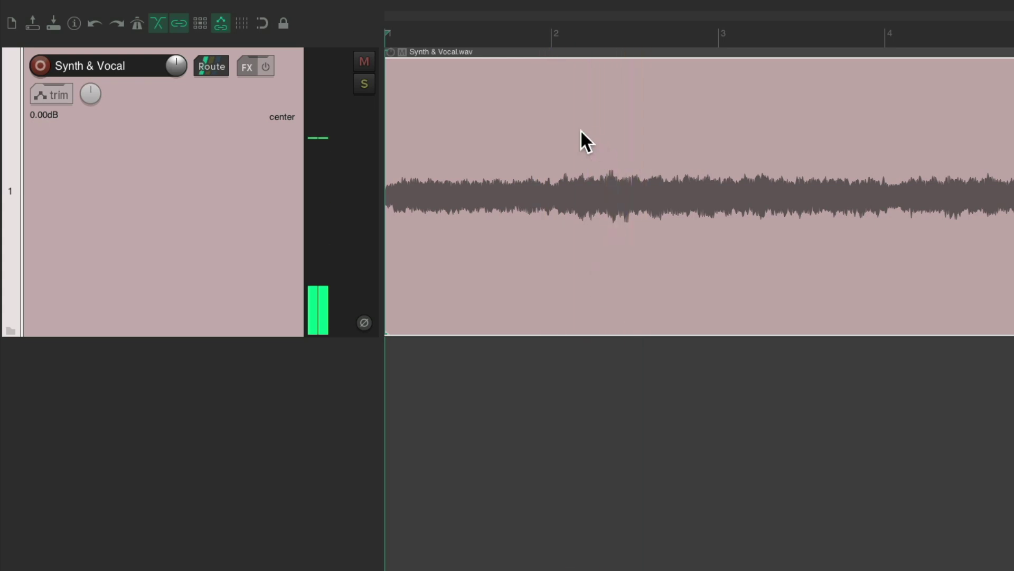
# Step: Set the Synth & Vocal item's channel mode to Stereo 1/2 and play it back
pyautogui.doubleClick(581, 129)
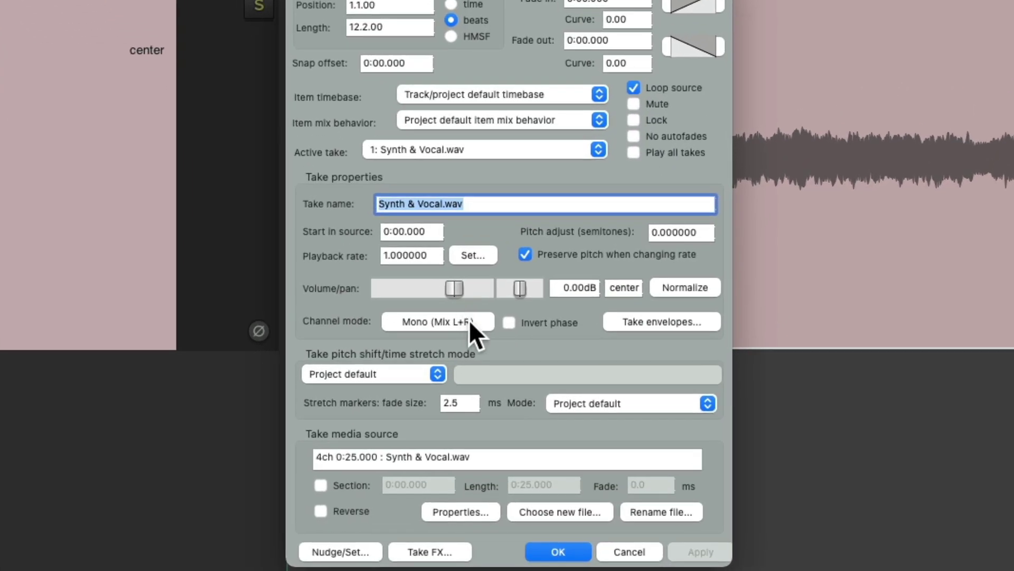
pyautogui.click(509, 320)
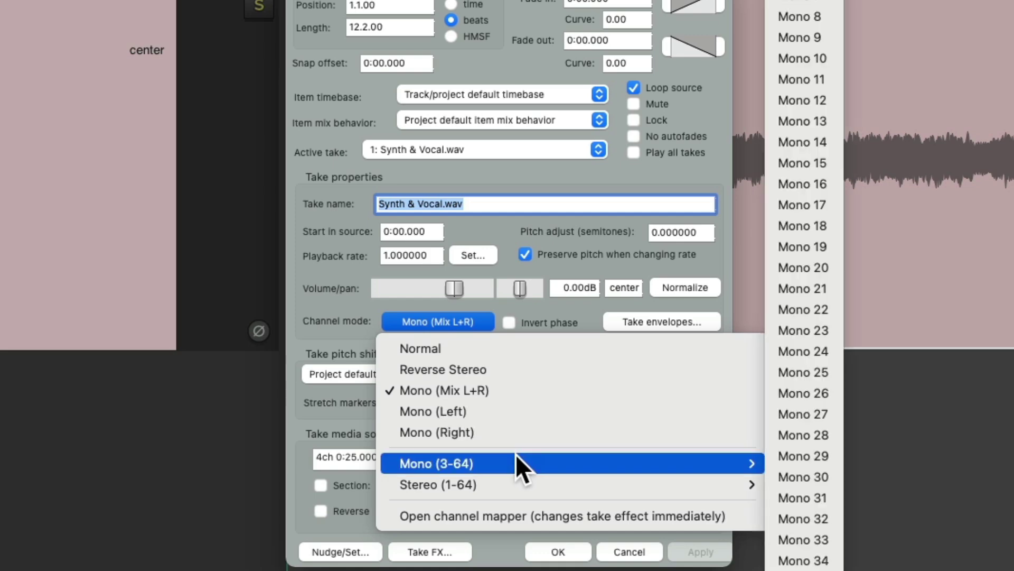
pyautogui.moveTo(525, 463)
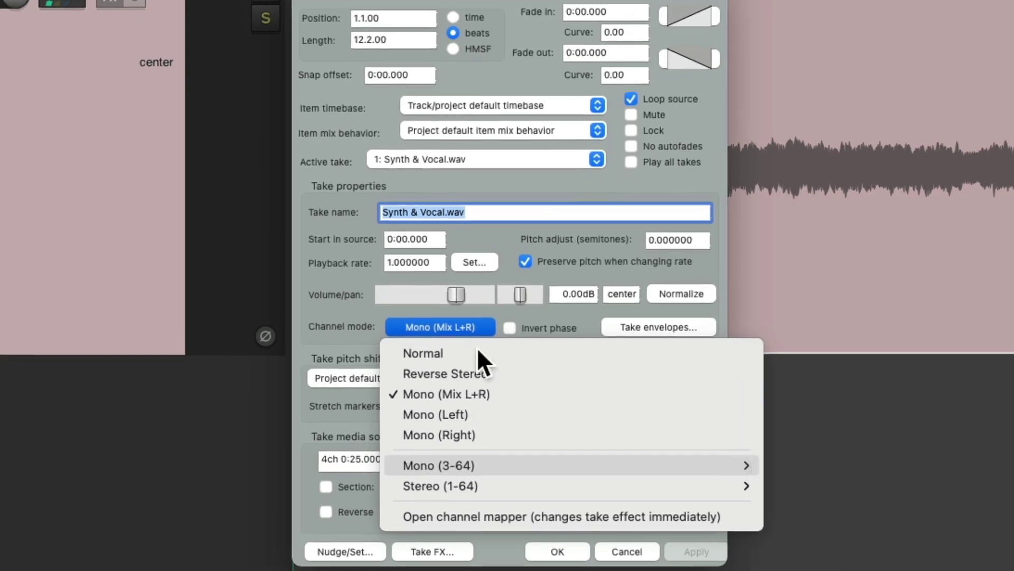
pyautogui.moveTo(491, 484)
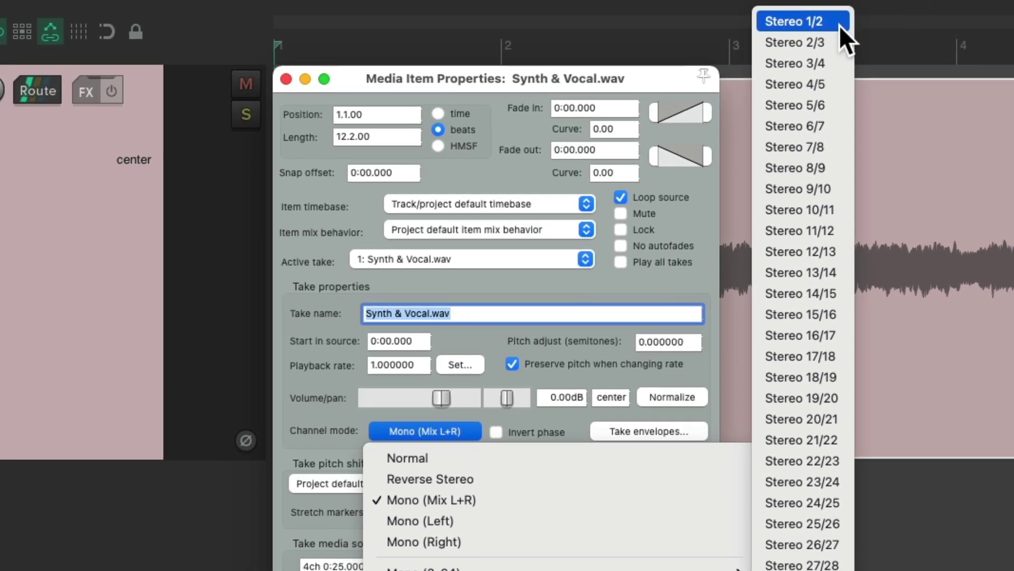
pyautogui.click(840, 25)
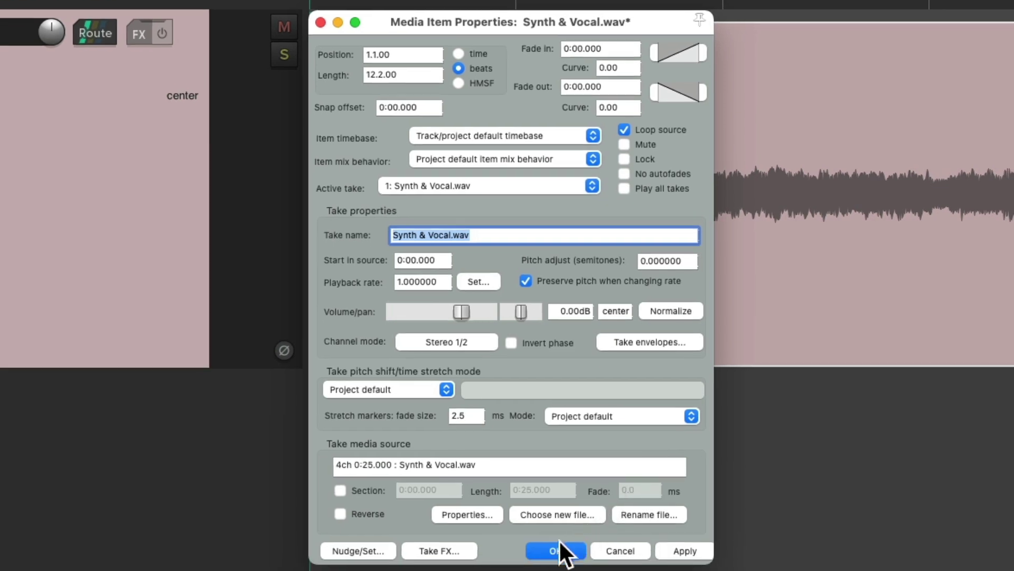
pyautogui.click(559, 540)
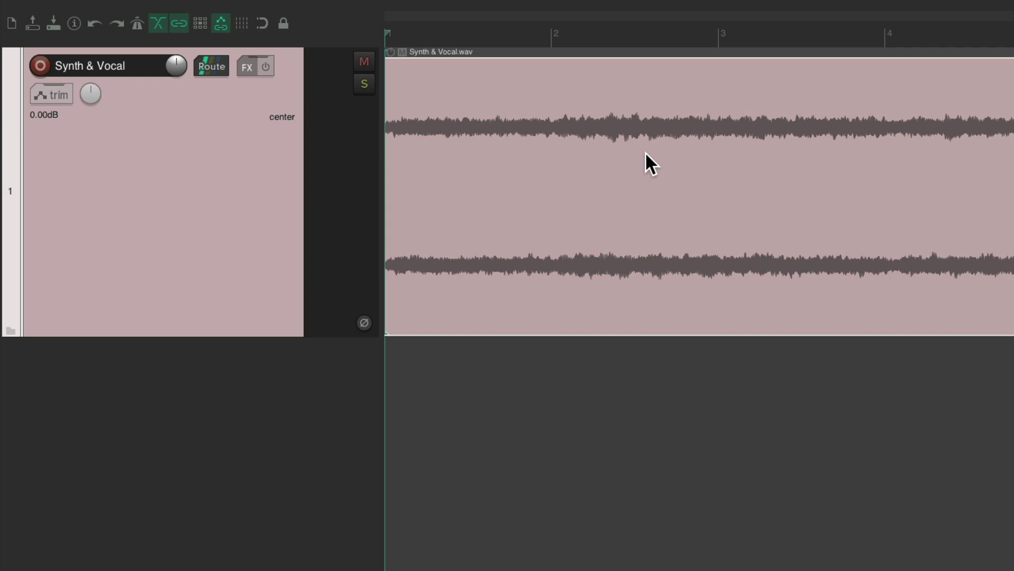
pyautogui.press('space')
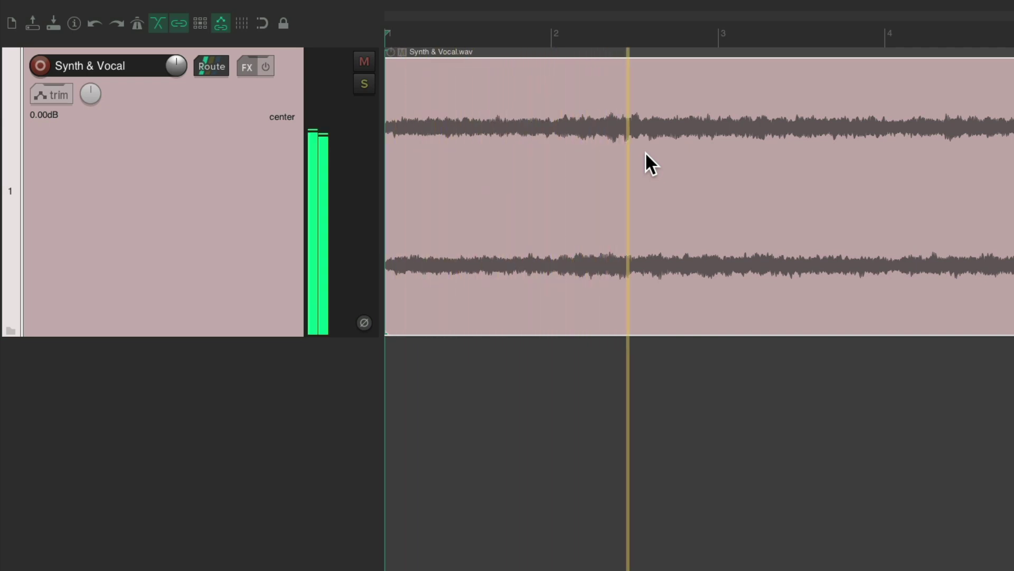
pyautogui.press('space')
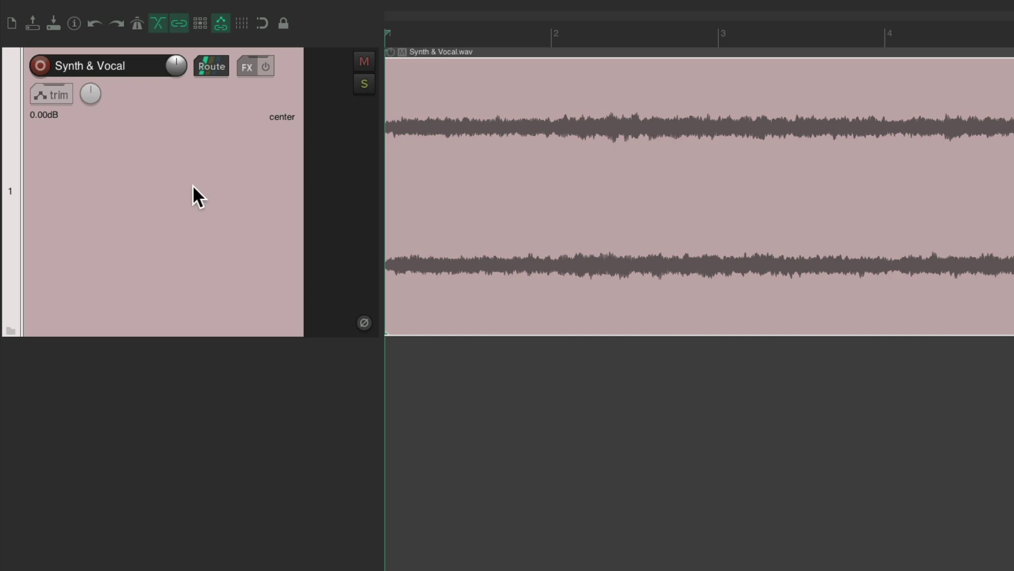
# Step: Duplicate the Synth & Vocal track and set the duplicated item's channel mode to Stereo 3/4
pyautogui.rightClick(192, 185)
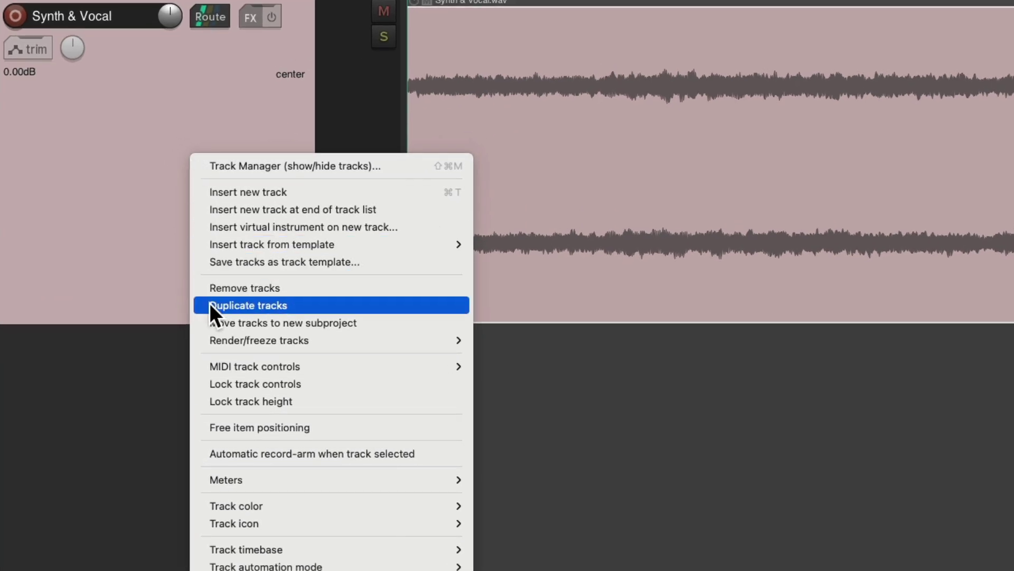
pyautogui.click(210, 305)
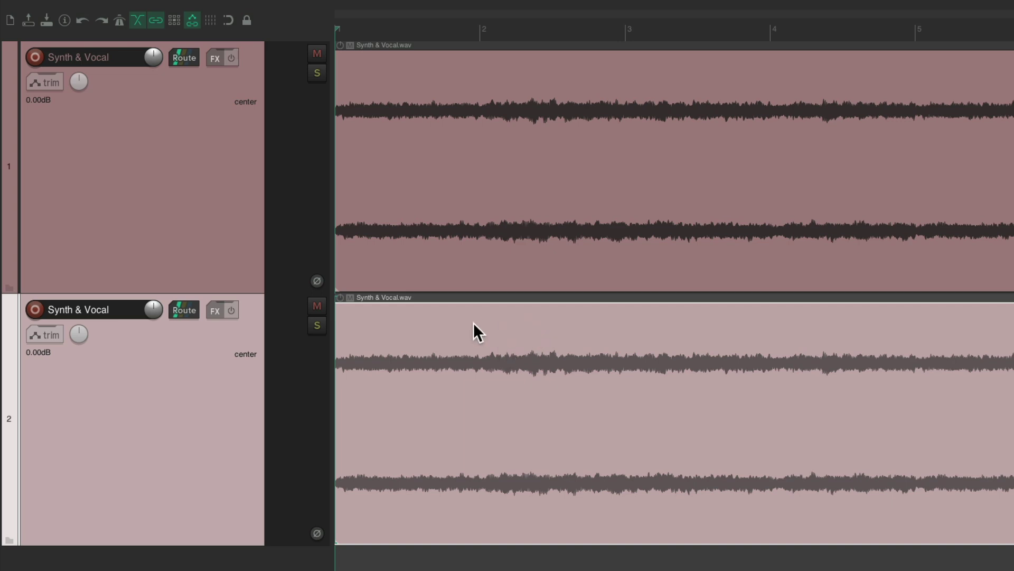
pyautogui.doubleClick(473, 323)
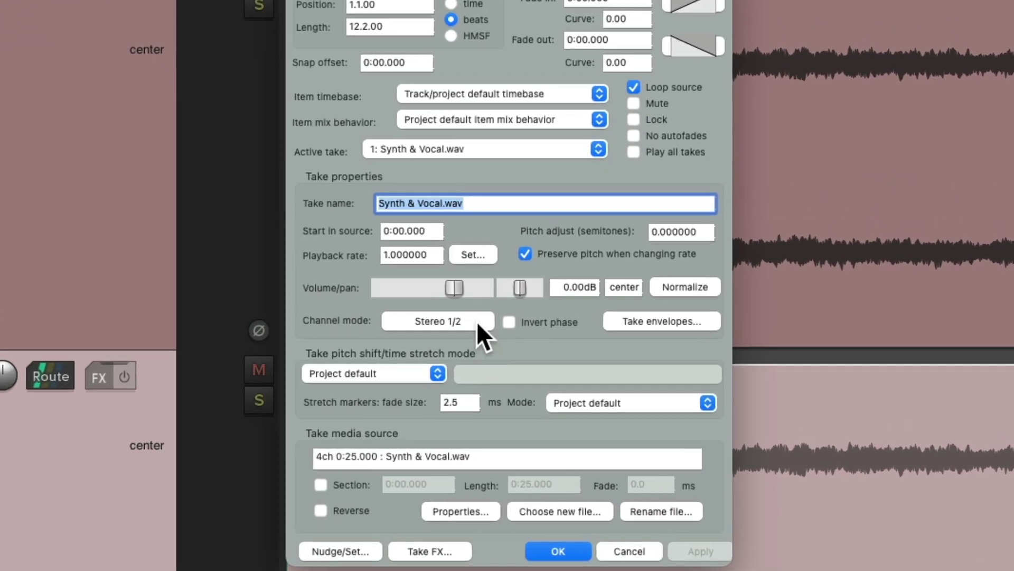
pyautogui.click(476, 321)
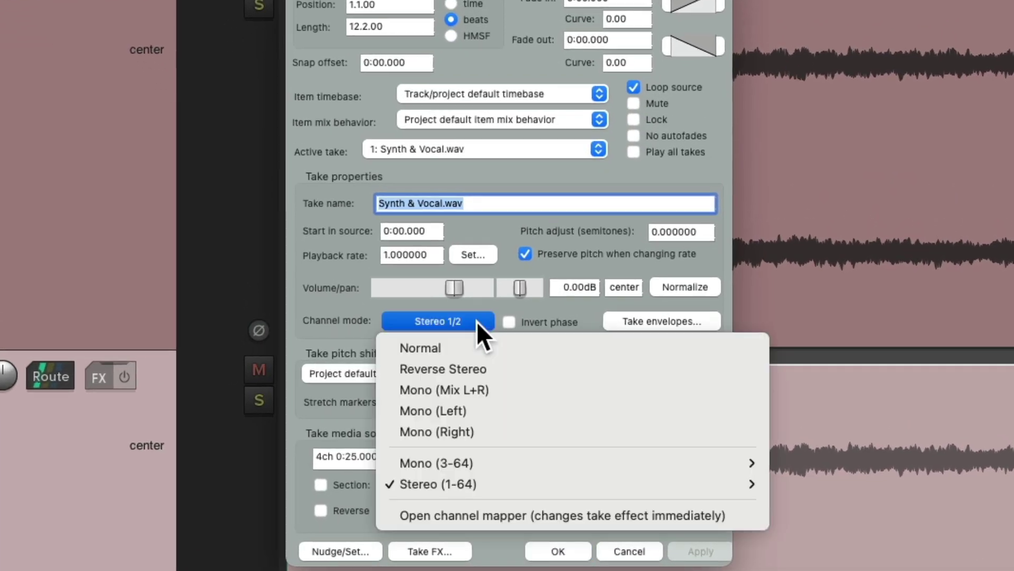
pyautogui.moveTo(518, 474)
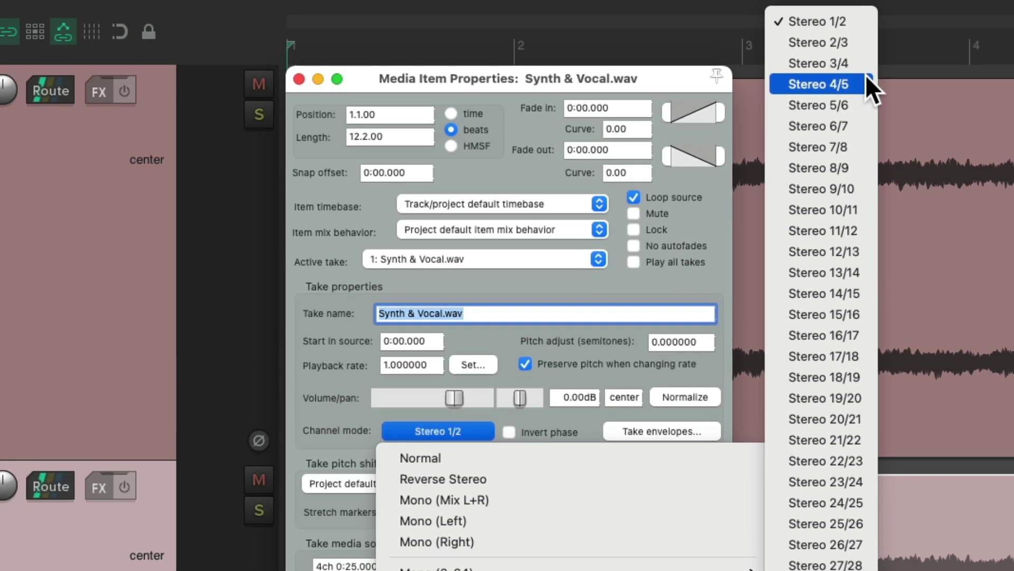
pyautogui.click(869, 64)
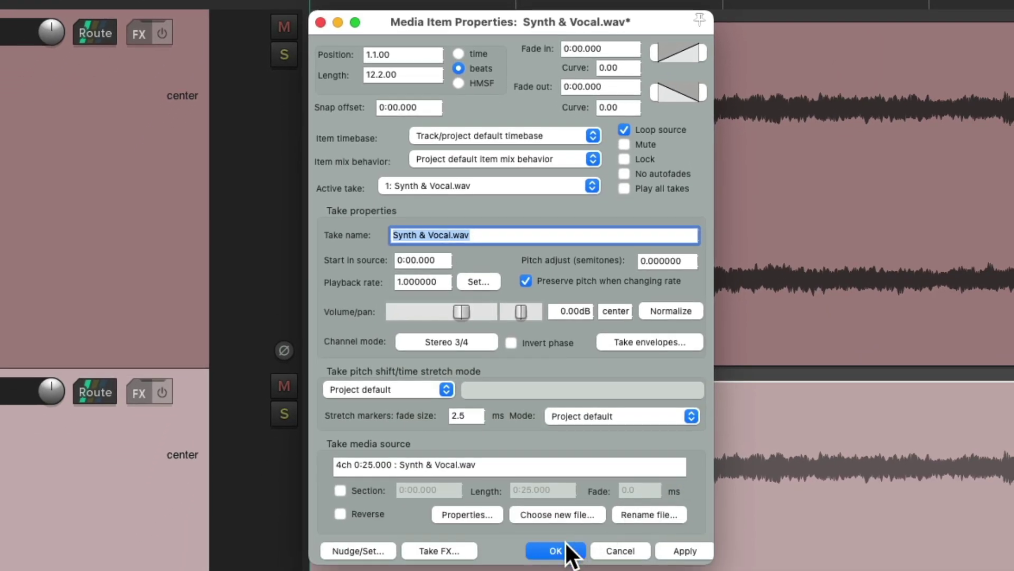
pyautogui.click(566, 545)
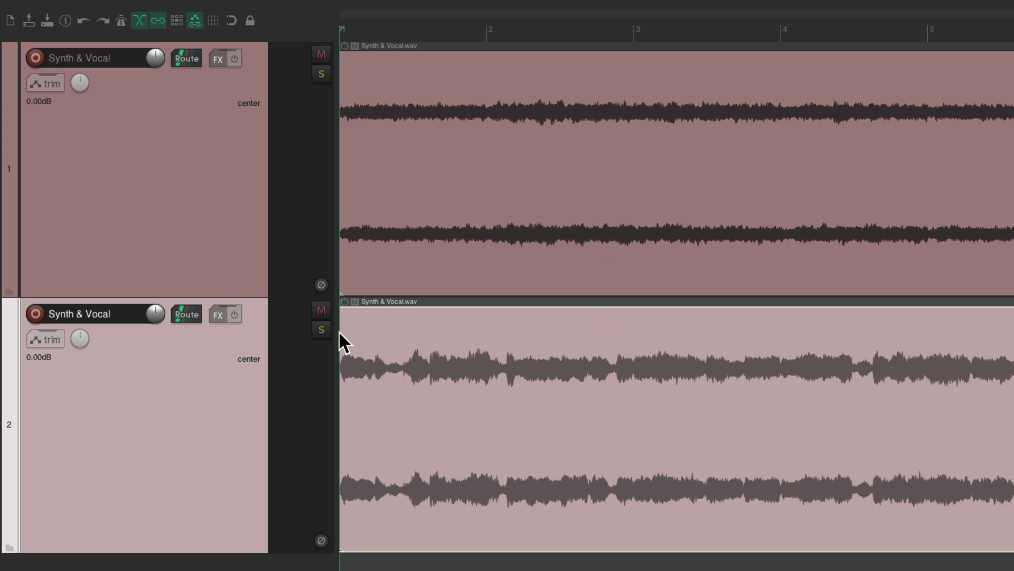
# Step: Listen to the second track and the first track separately by soloing each one during playback
pyautogui.click(321, 330)
pyautogui.press('space')
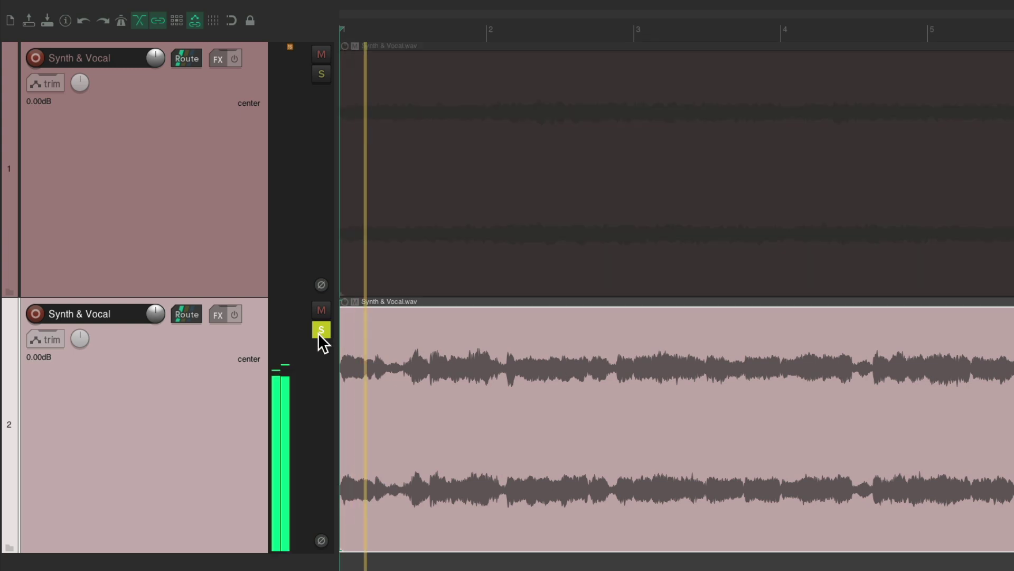
pyautogui.press('space')
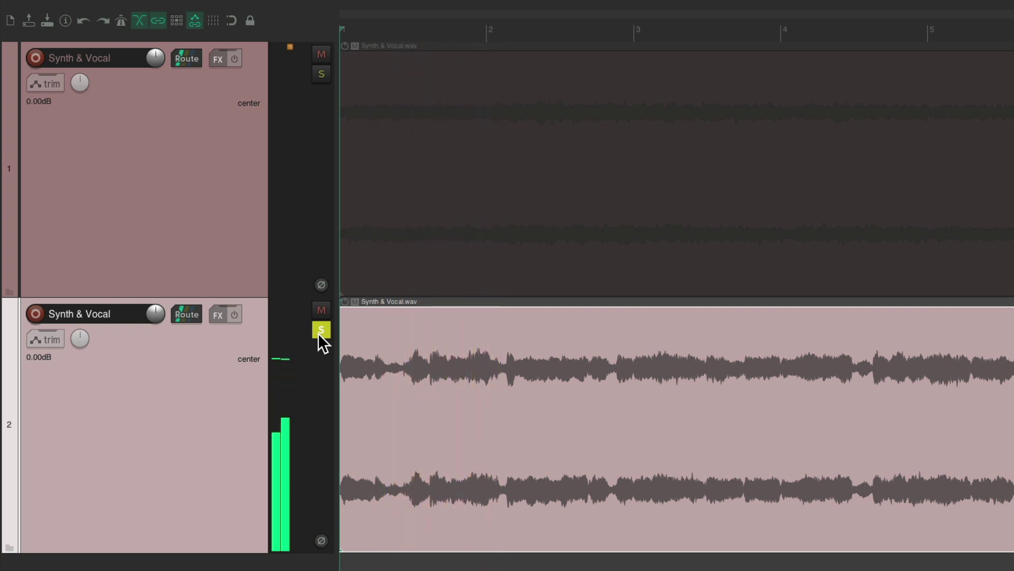
pyautogui.click(320, 332)
pyautogui.click(322, 74)
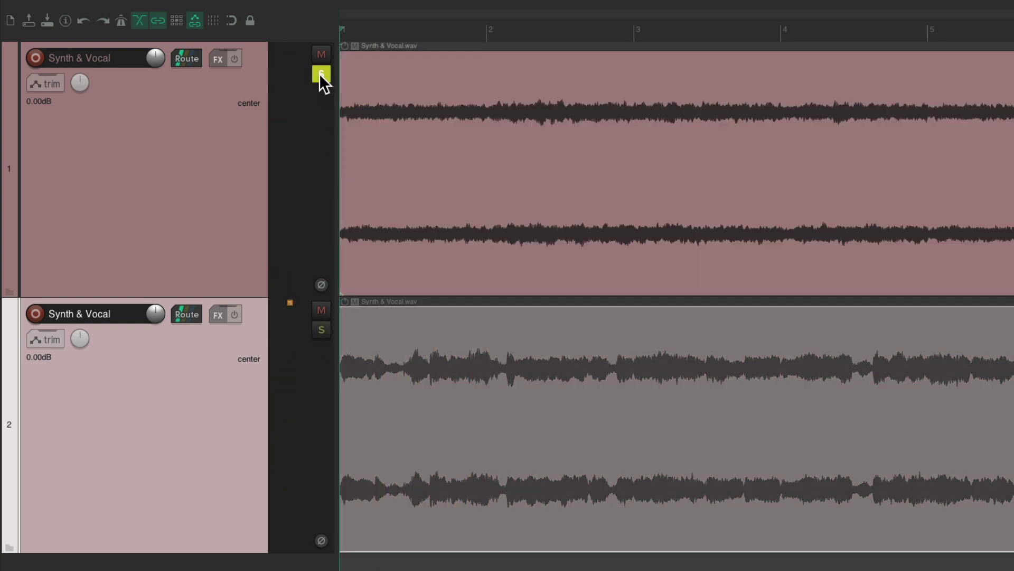
pyautogui.press('space')
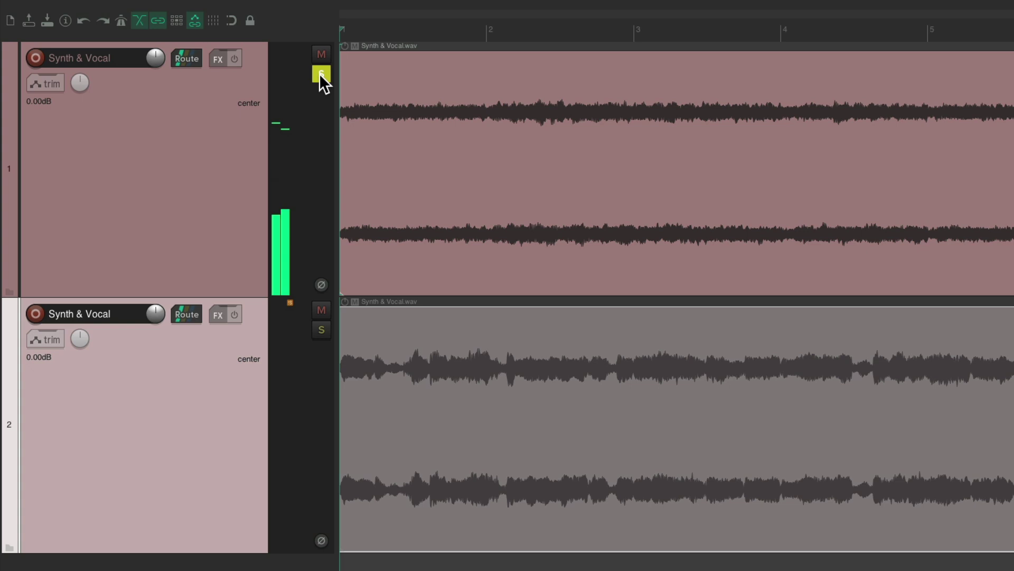
pyautogui.click(321, 74)
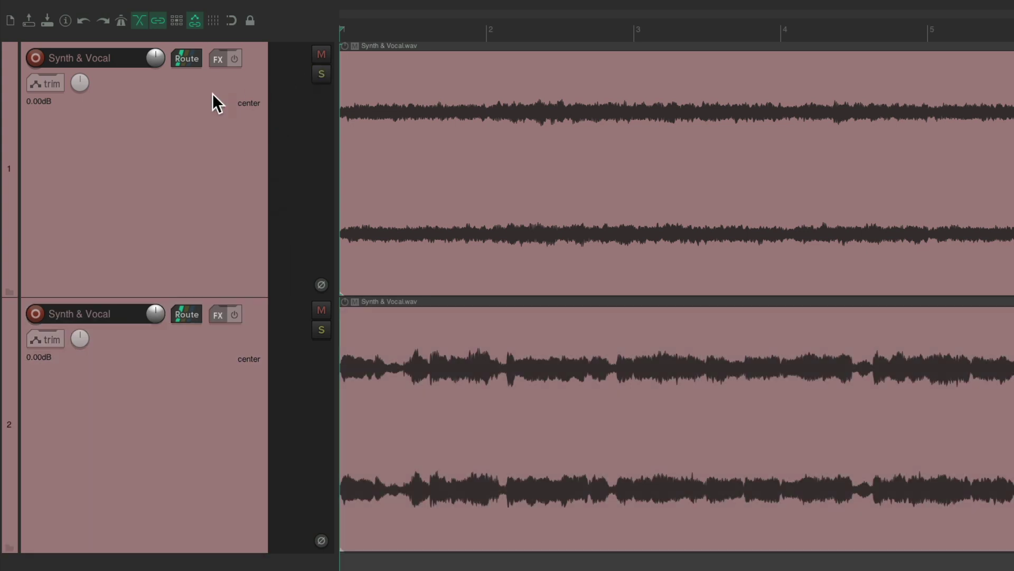
# Step: Play both tracks together and adjust their volumes to -1.70 dB on the first and -0.19 dB on the second
pyautogui.press('space')
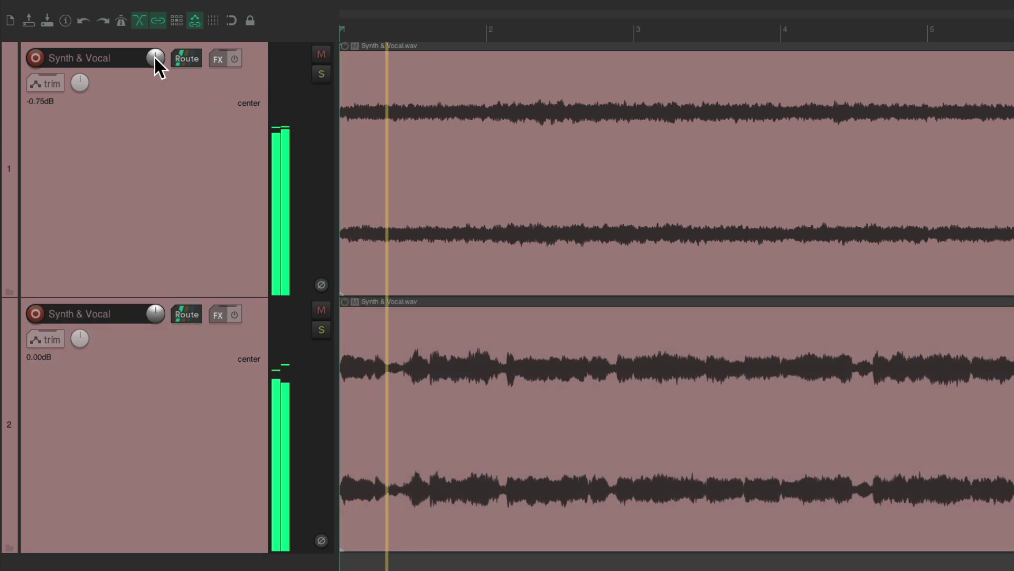
pyautogui.moveTo(153, 56); pyautogui.dragTo(161, 58)
pyautogui.scroll(10, 153, 59)
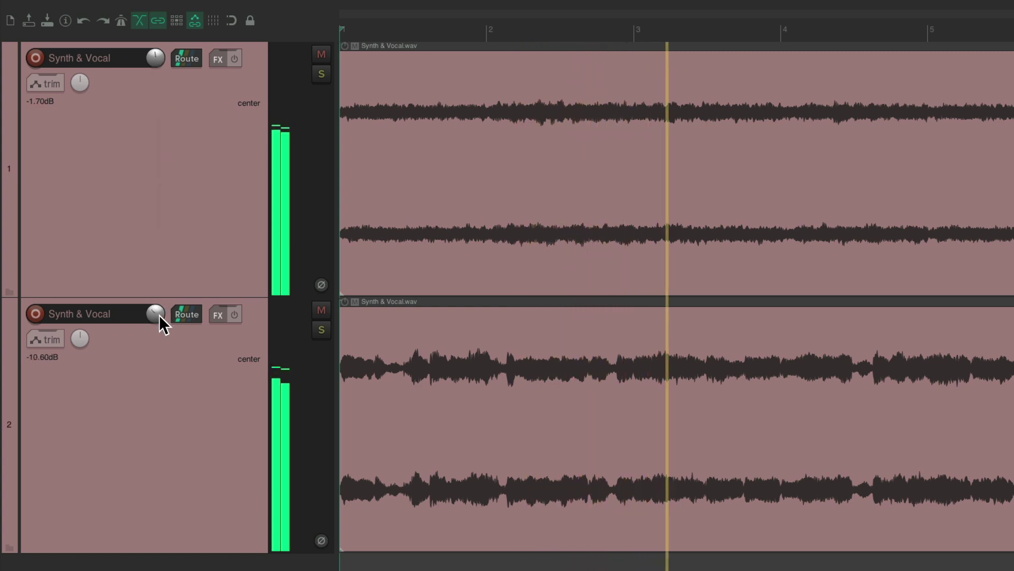
pyautogui.scroll(-3, 158, 314)
pyautogui.scroll(3, 157, 312)
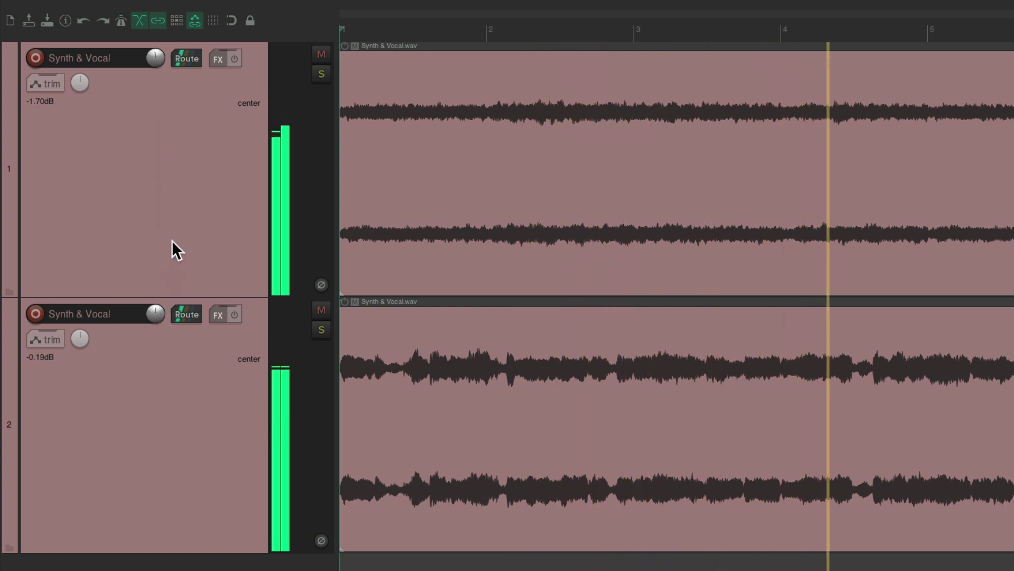
# Step: Raise the first Synth & Vocal track's volume to -0.75 dB and stop playback
pyautogui.scroll(1, 154, 60)
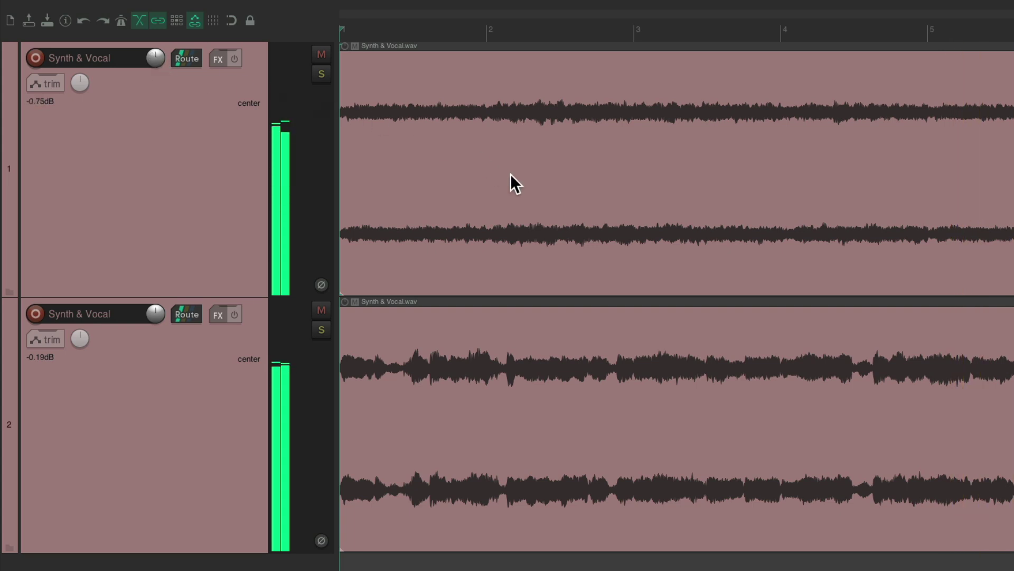
pyautogui.press('space')
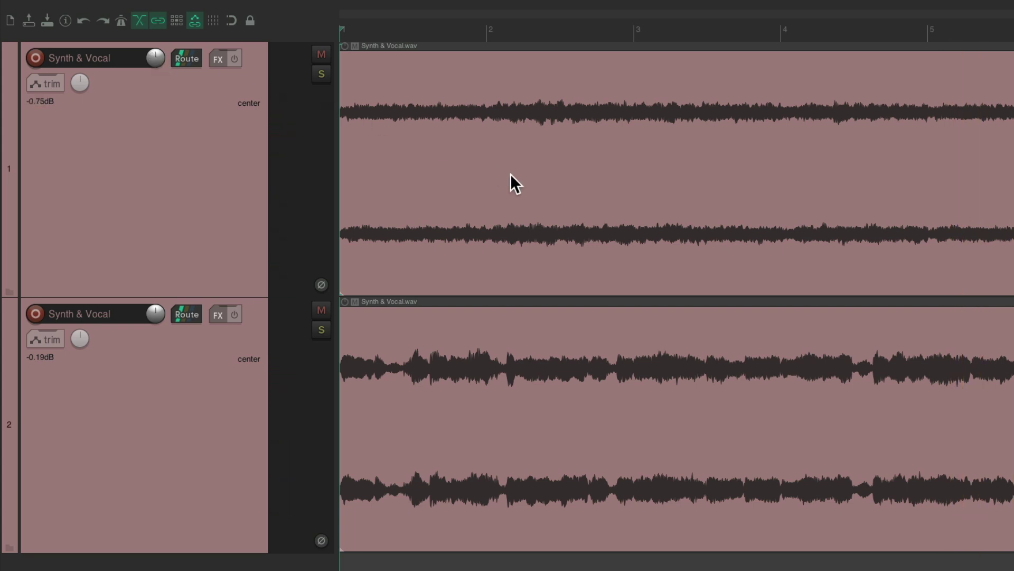
# Step: Delete both Synth & Vocal tracks and import Drums.wav from the Files folder as a new track
pyautogui.click(163, 193)
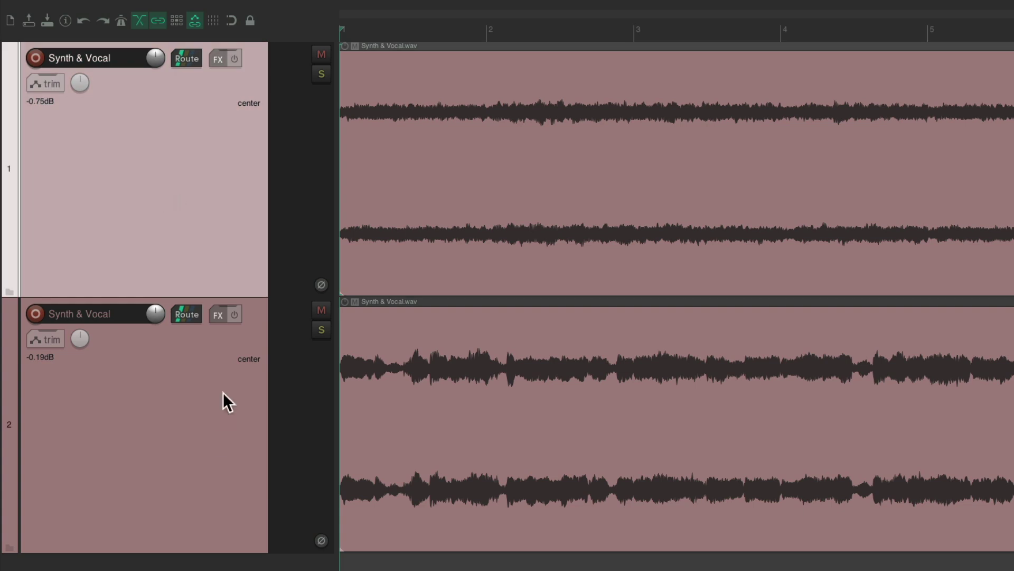
pyautogui.keyDown('shift'); pyautogui.click(221, 406); pyautogui.keyUp('shift')
pyautogui.press('Delete')
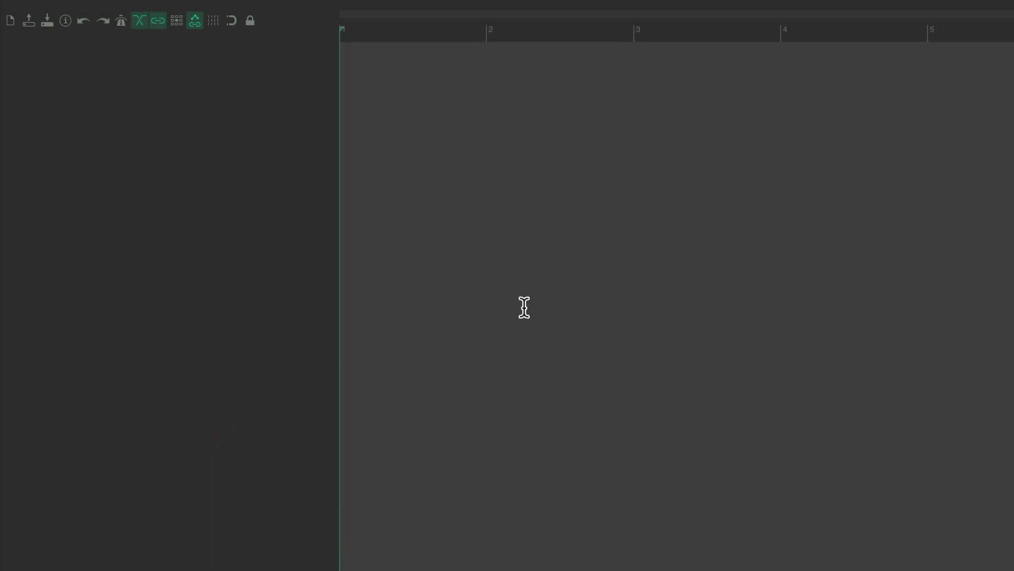
pyautogui.press('super+Tab')
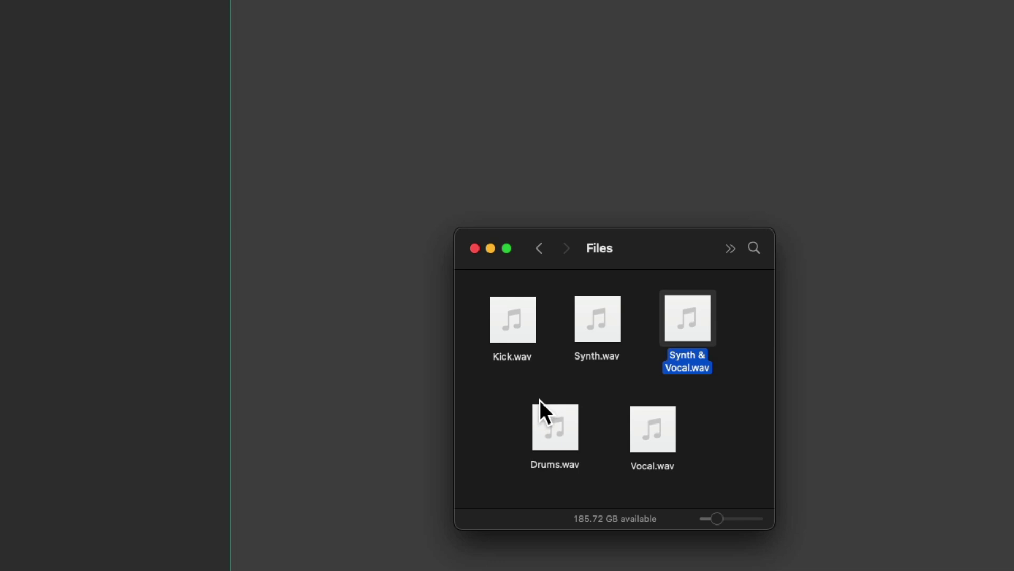
pyautogui.moveTo(540, 405); pyautogui.dragTo(88, 90)
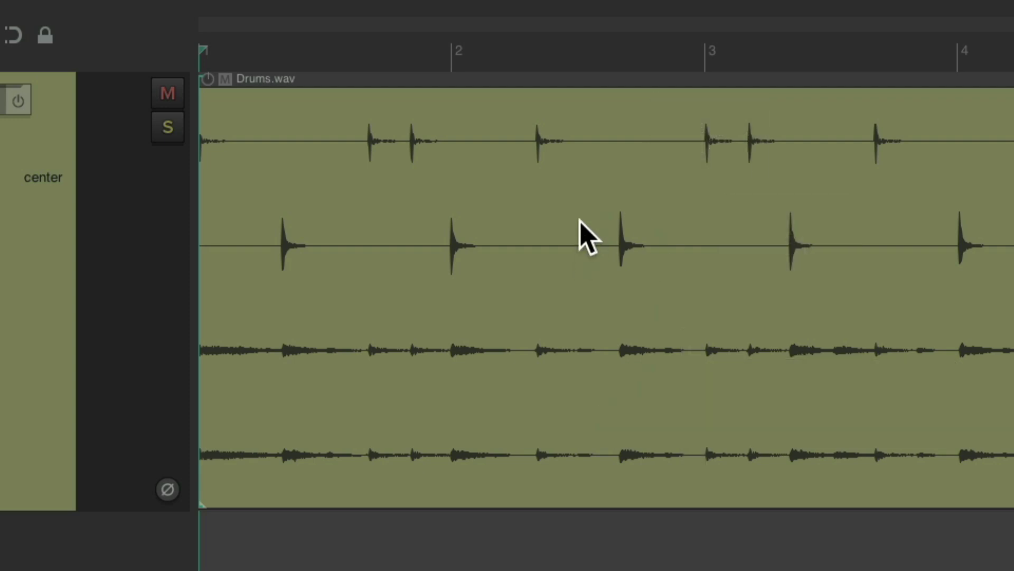
# Step: Set the Drums item's channel mode to Mono (Left) and play back the start of it
pyautogui.doubleClick(512, 186)
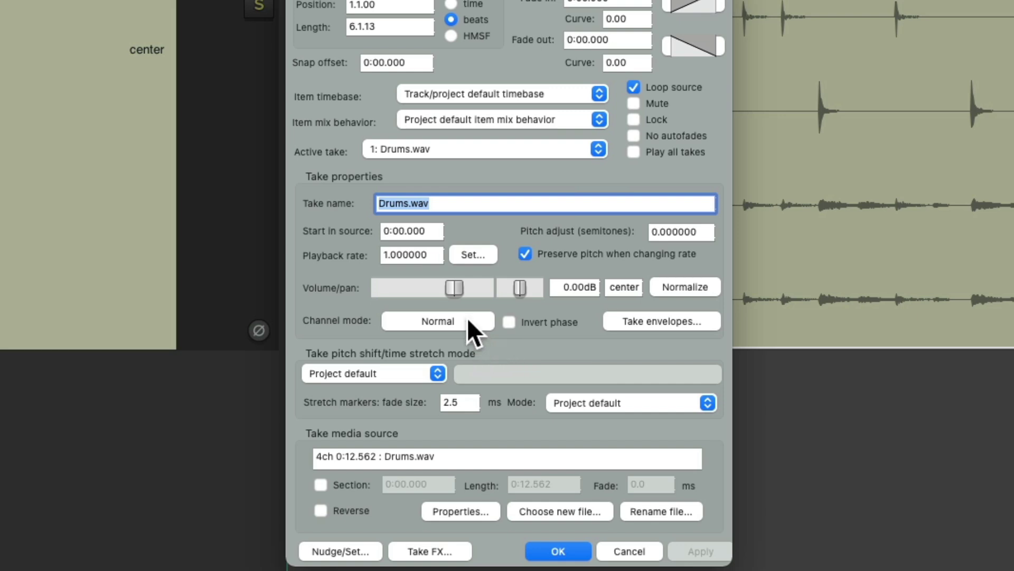
pyautogui.click(460, 359)
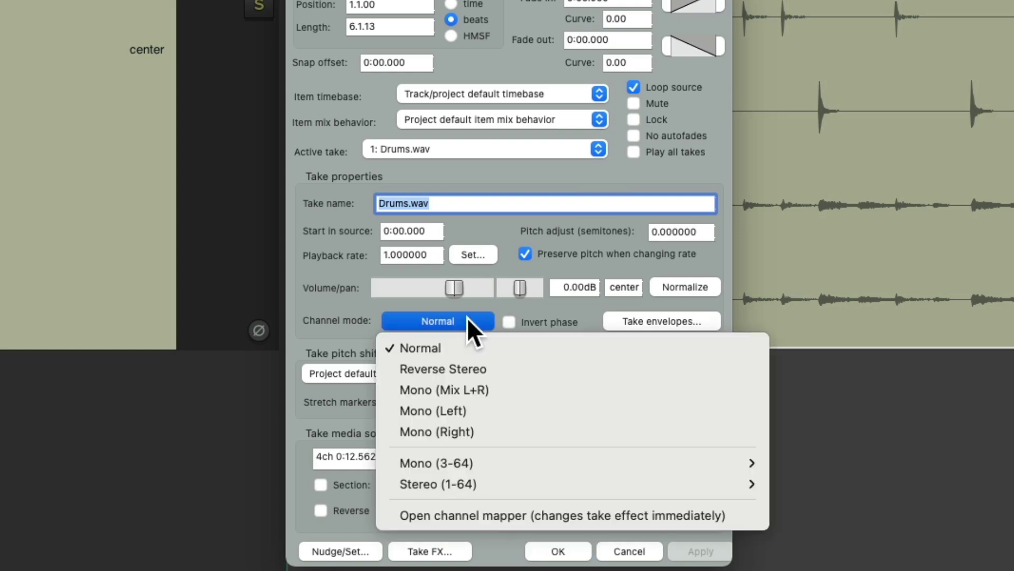
pyautogui.click(512, 411)
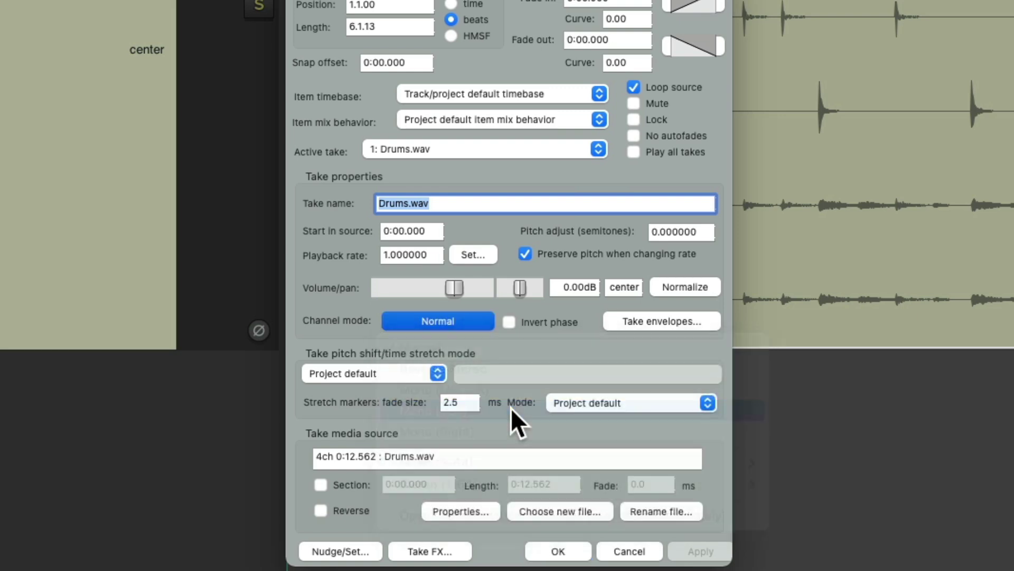
pyautogui.click(568, 552)
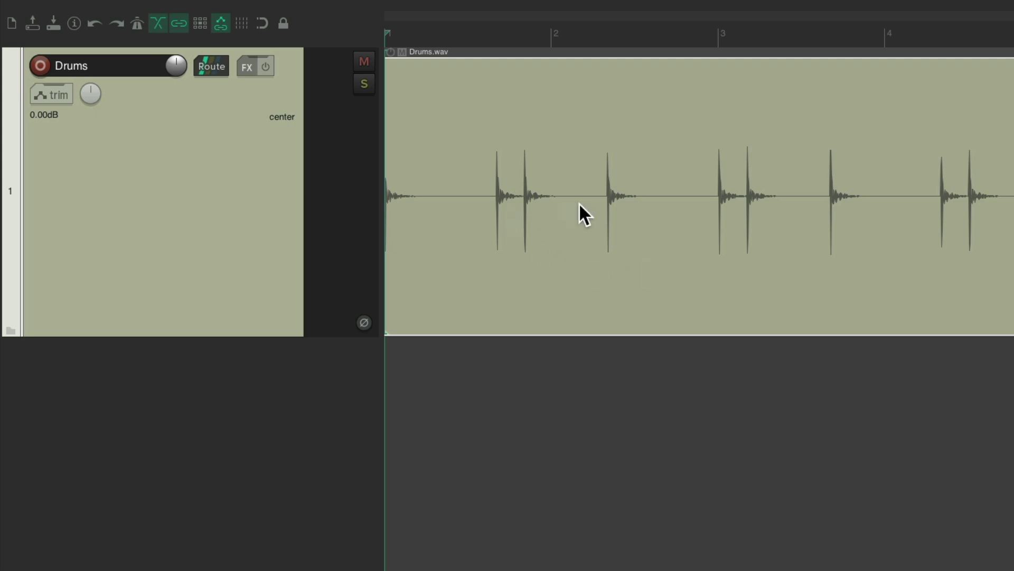
pyautogui.press('space')
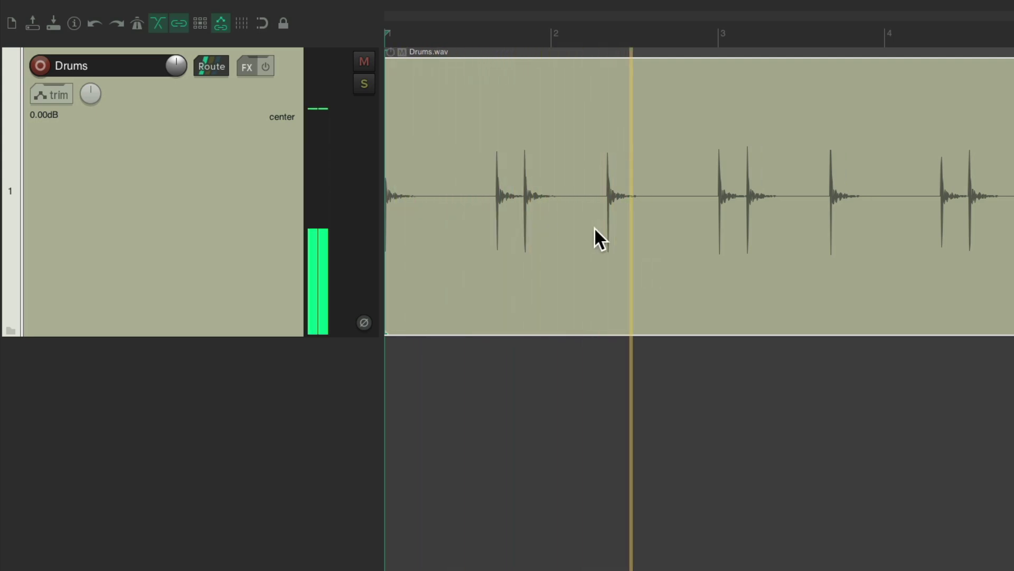
pyautogui.press('space')
# Step: Duplicate the Drums track and select only the item on the duplicate
pyautogui.rightClick(245, 176)
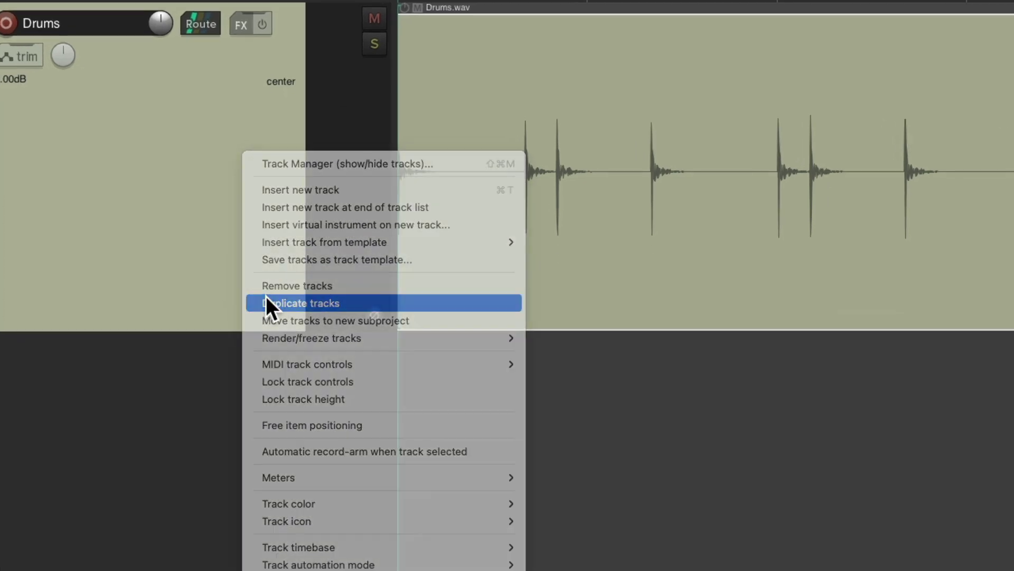
pyautogui.click(265, 302)
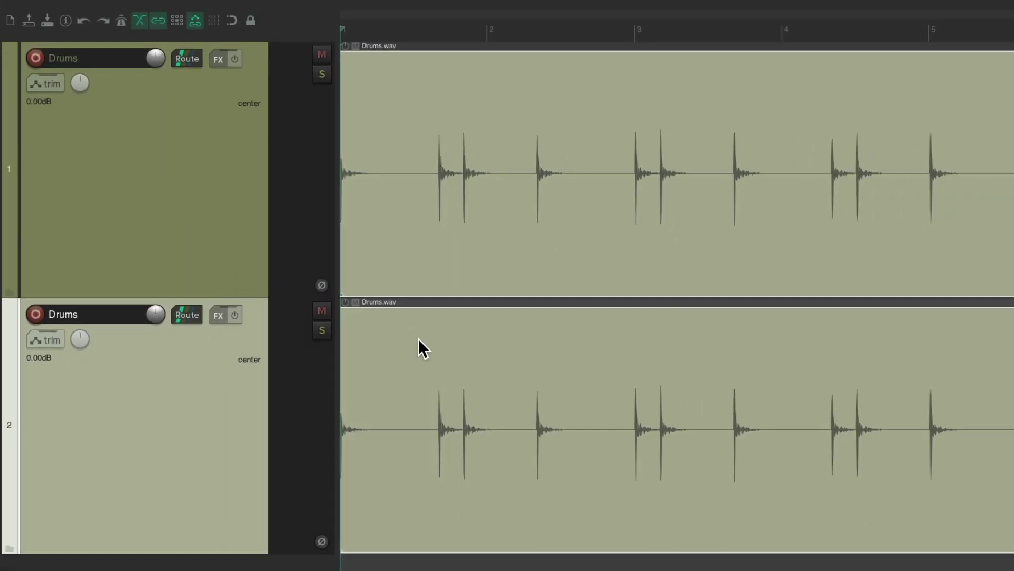
pyautogui.click(449, 343)
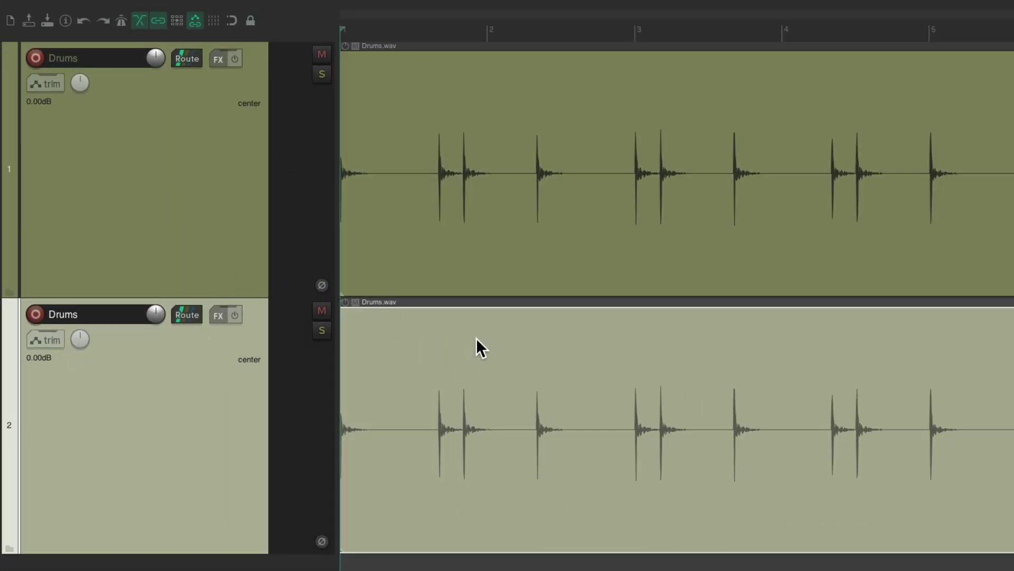
# Step: Set the second track's Drums item to channel mode Mono (Right) and play both tracks together
pyautogui.doubleClick(477, 338)
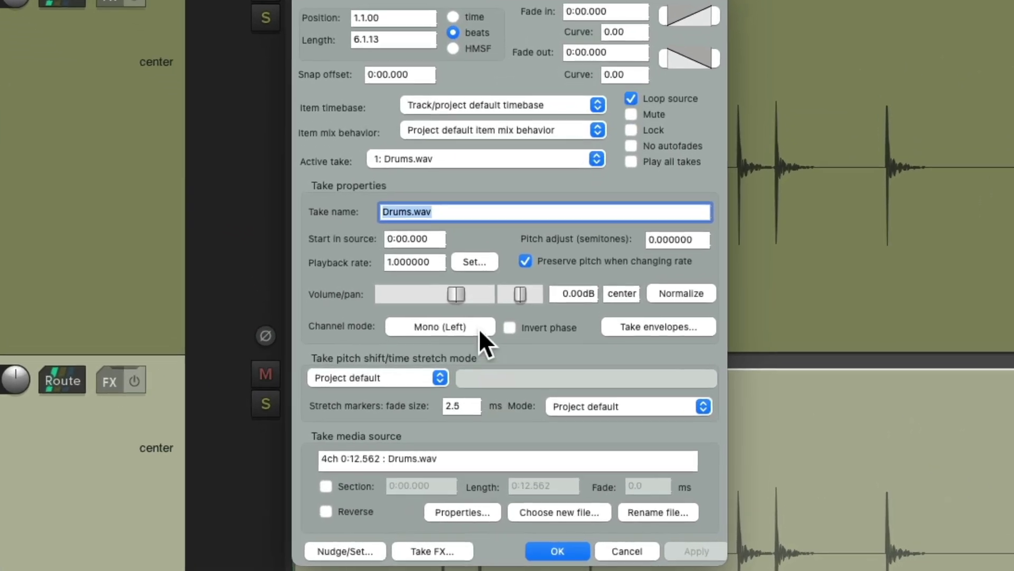
pyautogui.click(482, 342)
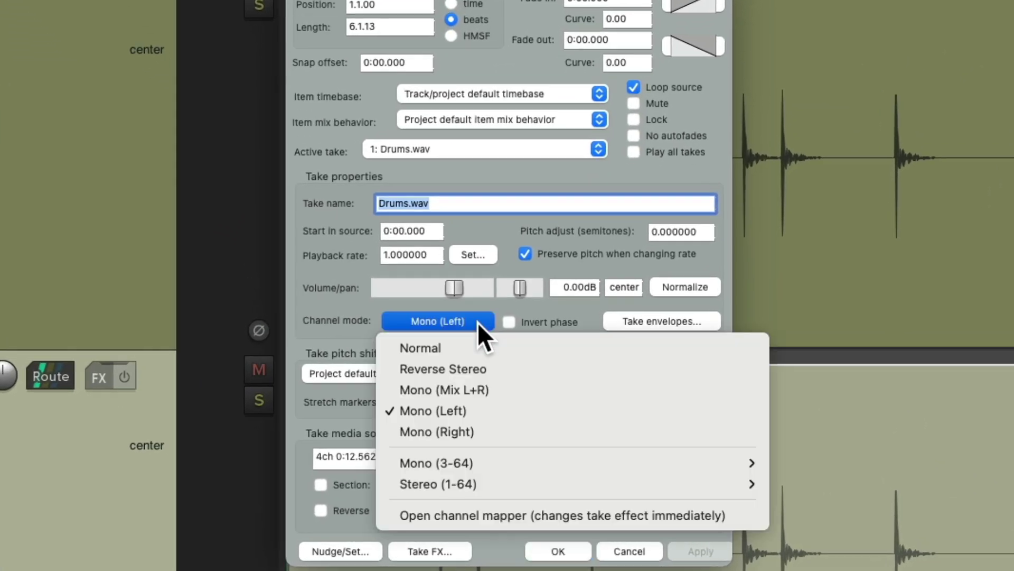
pyautogui.click(490, 426)
pyautogui.click(568, 551)
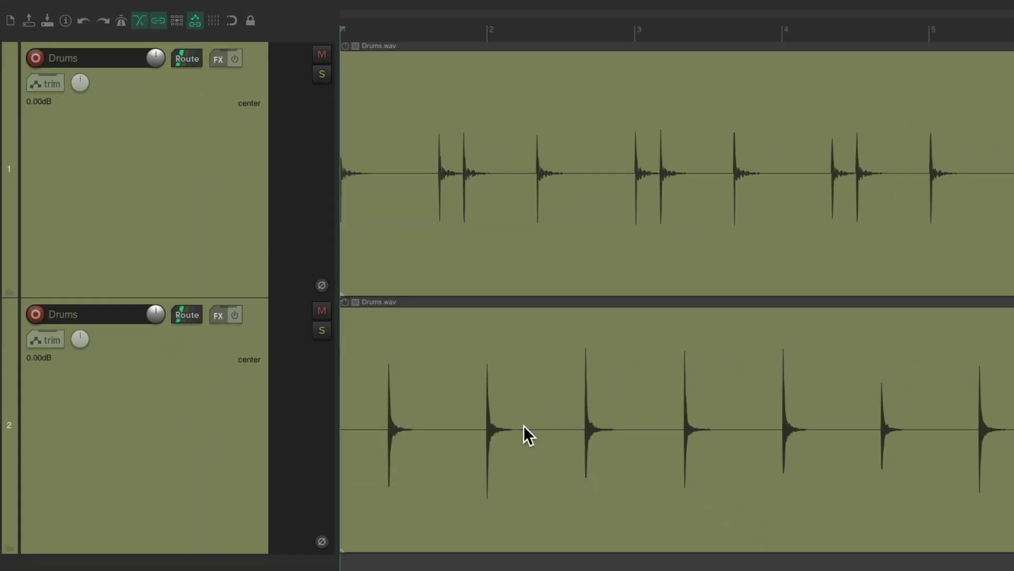
pyautogui.press('space')
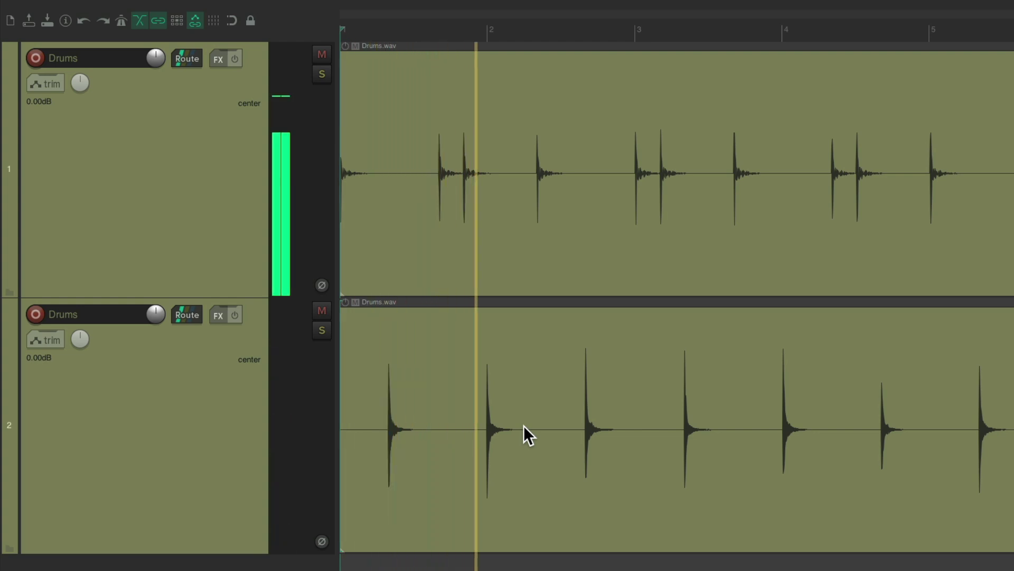
pyautogui.press('space')
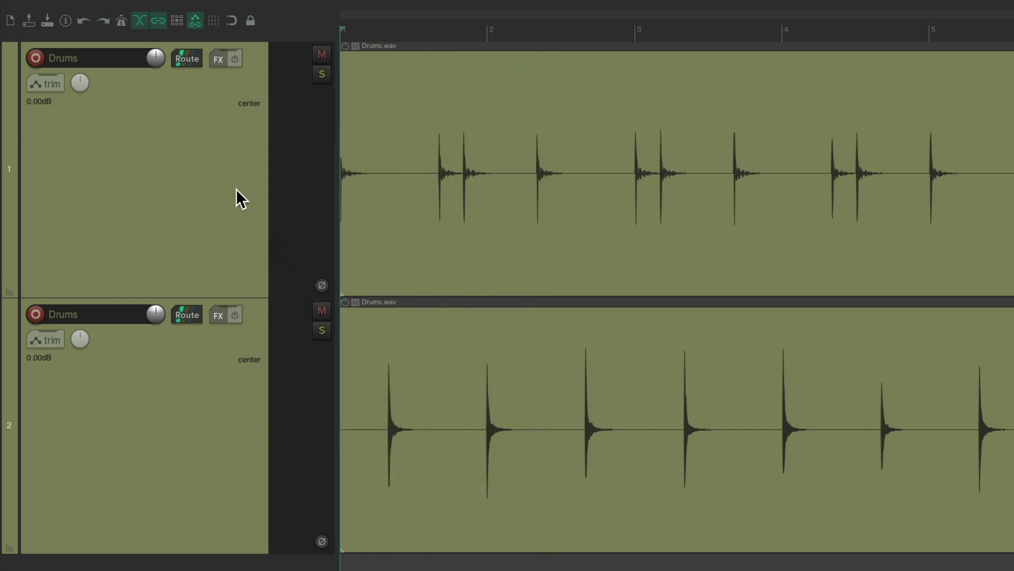
# Step: Duplicate the second Drums track and set the item on the third track to channel mode Stereo 3/4
pyautogui.scroll(-3, 233, 174)
pyautogui.rightClick(213, 299)
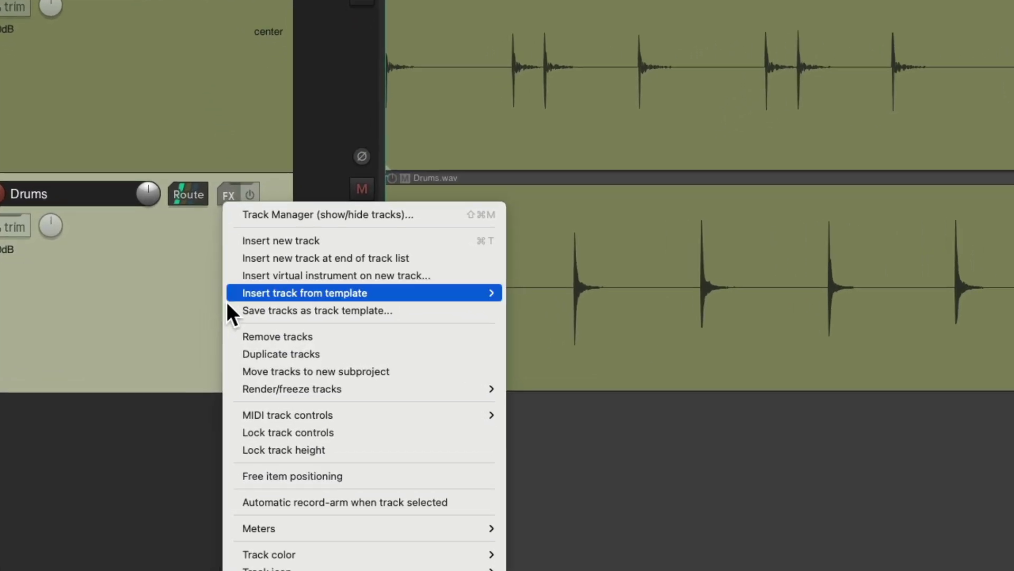
pyautogui.click(222, 353)
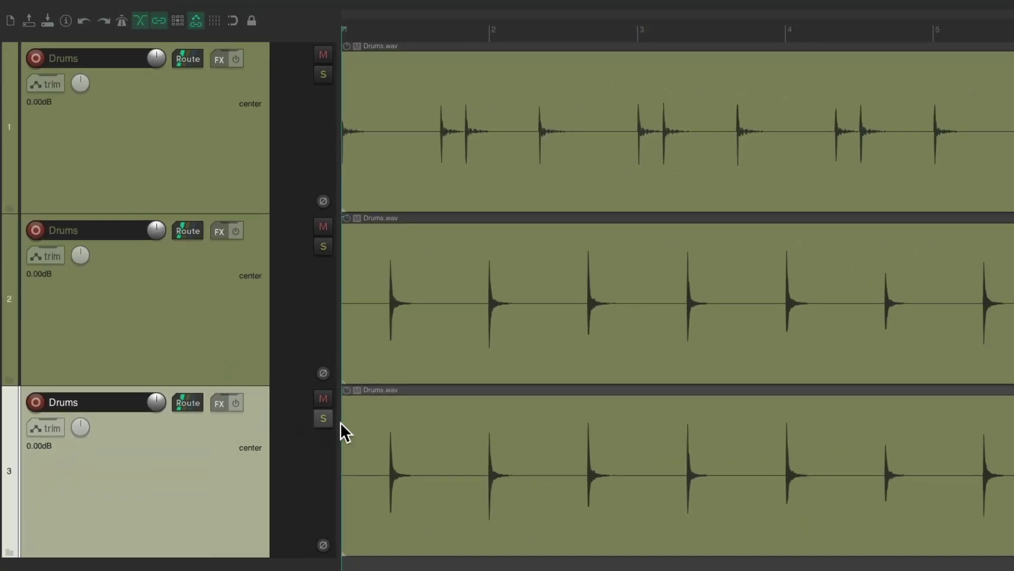
pyautogui.click(485, 423)
pyautogui.doubleClick(484, 413)
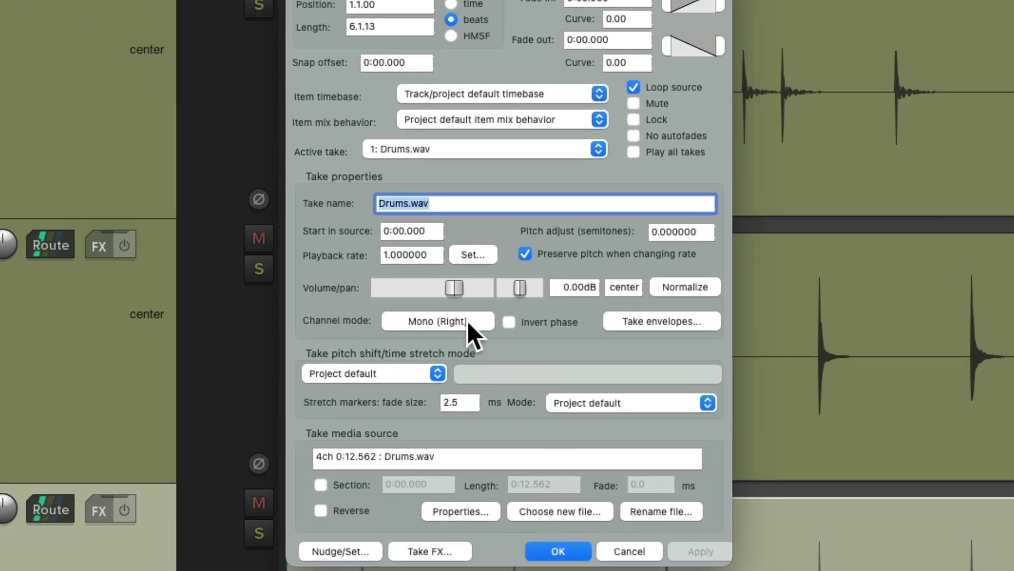
pyautogui.click(457, 279)
pyautogui.moveTo(501, 482)
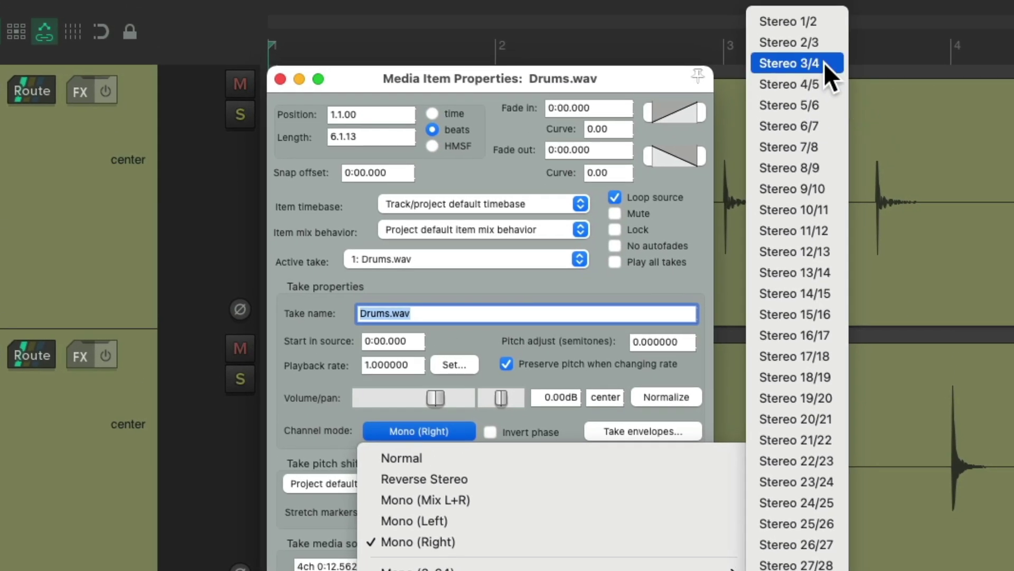
pyautogui.click(823, 62)
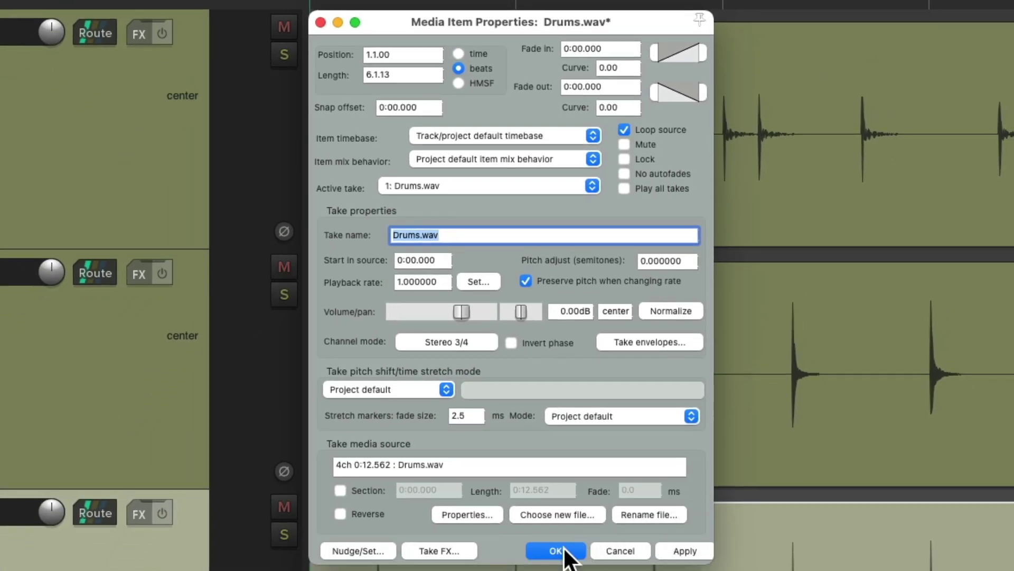
pyautogui.click(563, 551)
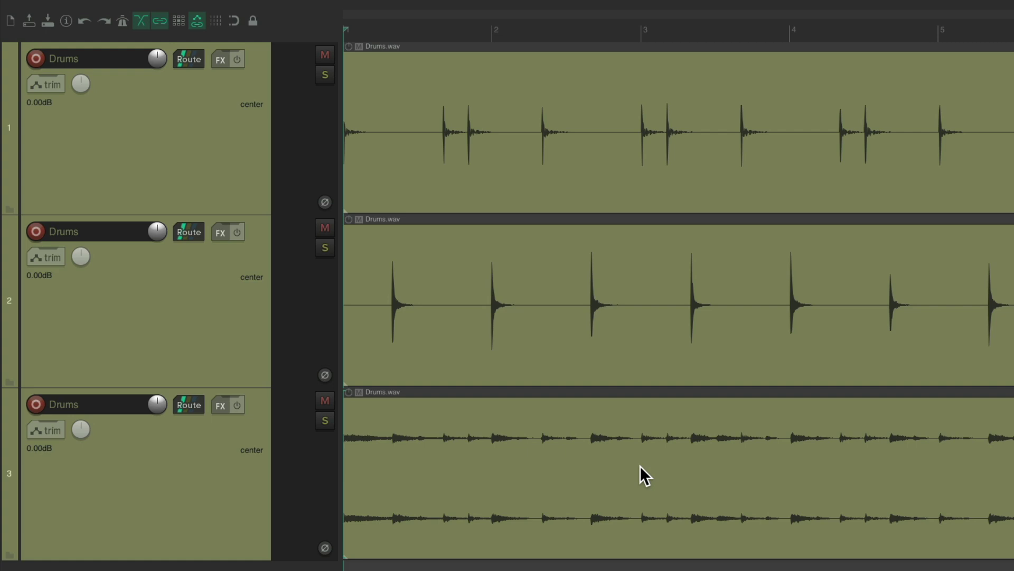
# Step: Play the project and listen to each of the three Drums tracks alone by soloing them in turn
pyautogui.press('space')
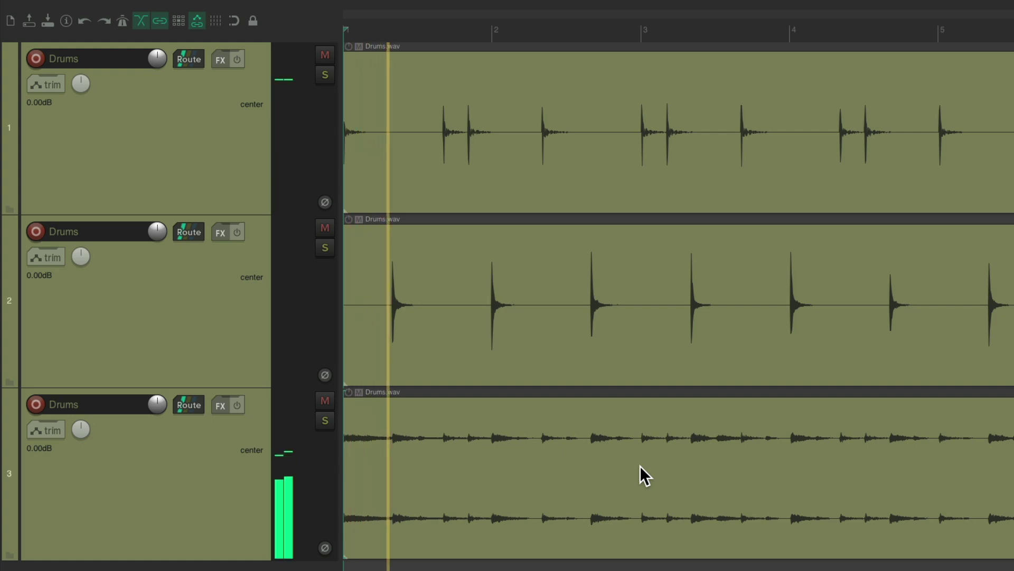
pyautogui.click(320, 74)
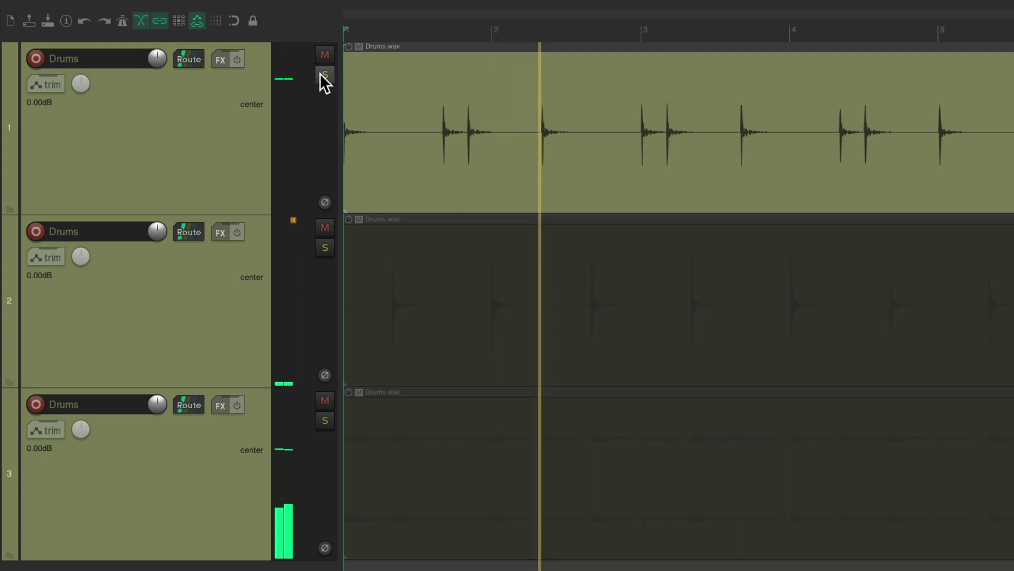
pyautogui.click(320, 75)
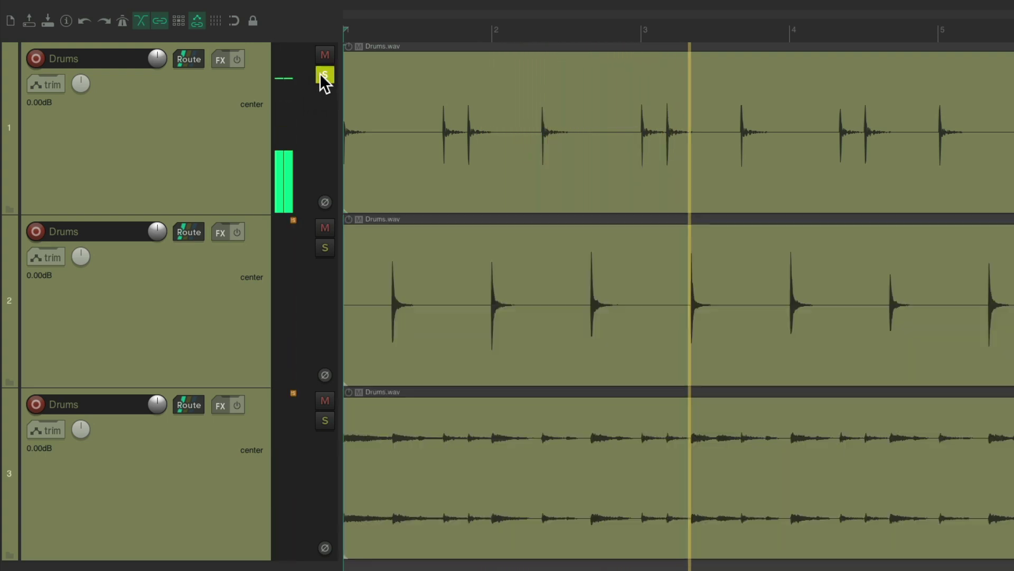
pyautogui.click(327, 245)
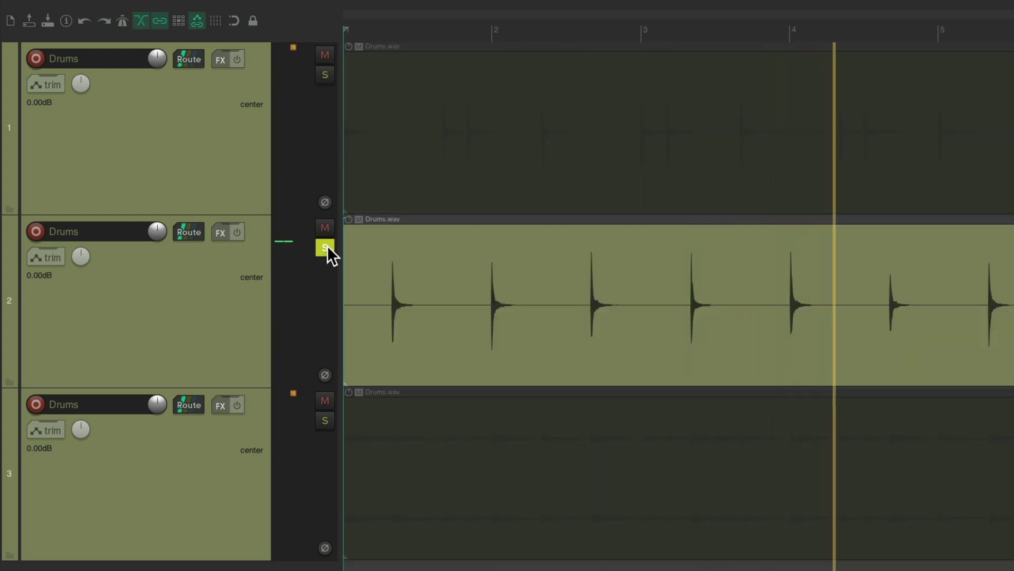
pyautogui.click(328, 245)
pyautogui.click(329, 418)
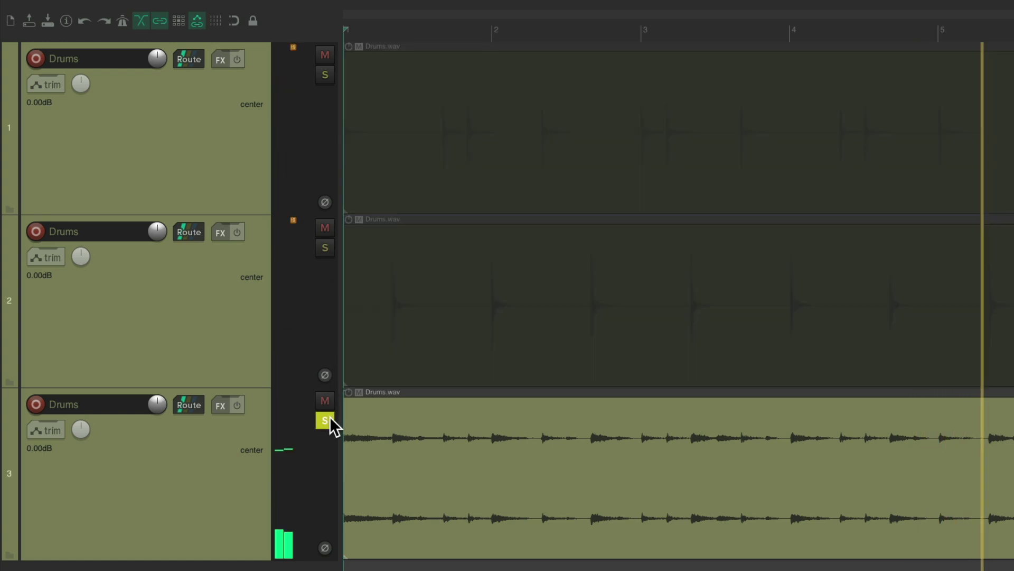
pyautogui.click(329, 418)
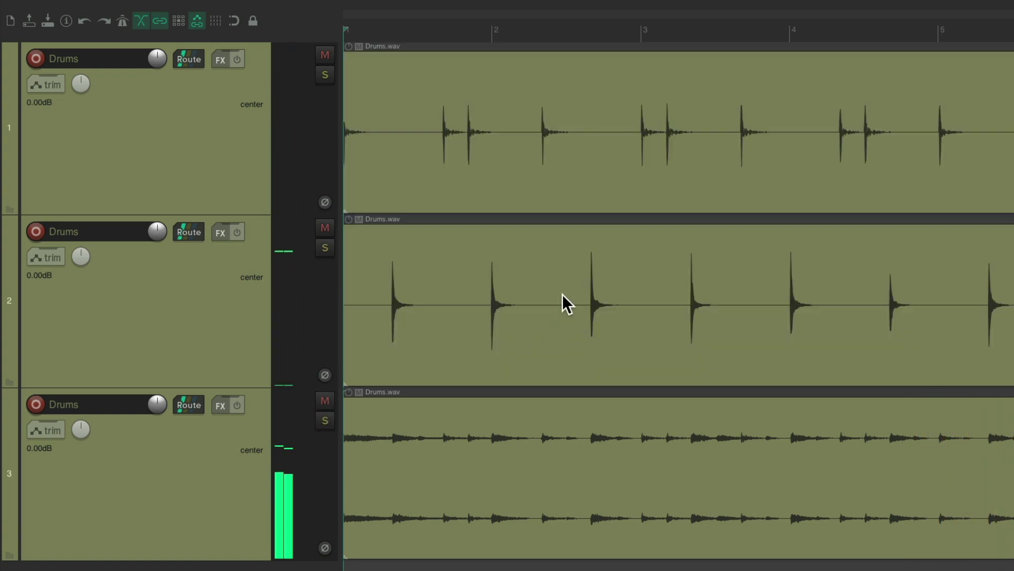